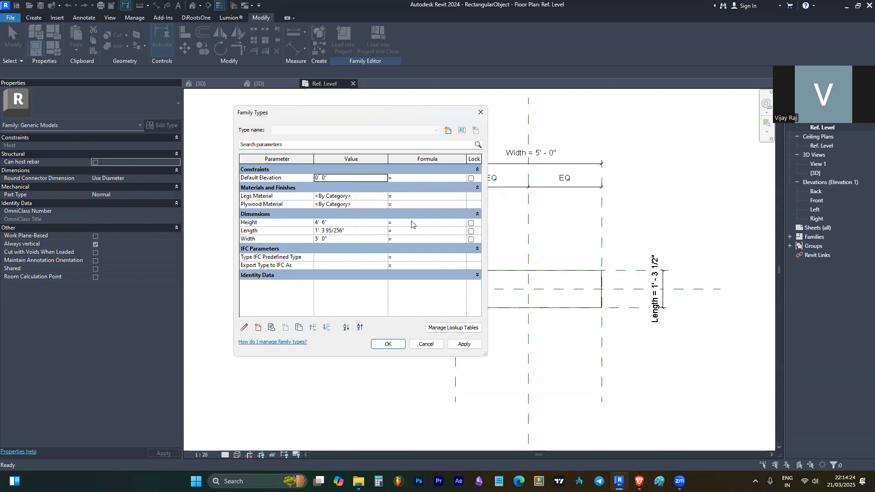
- Enter Width * 2 as the formula for the Length parameter
{"action": "left_click", "coordinate": [410, 231]}
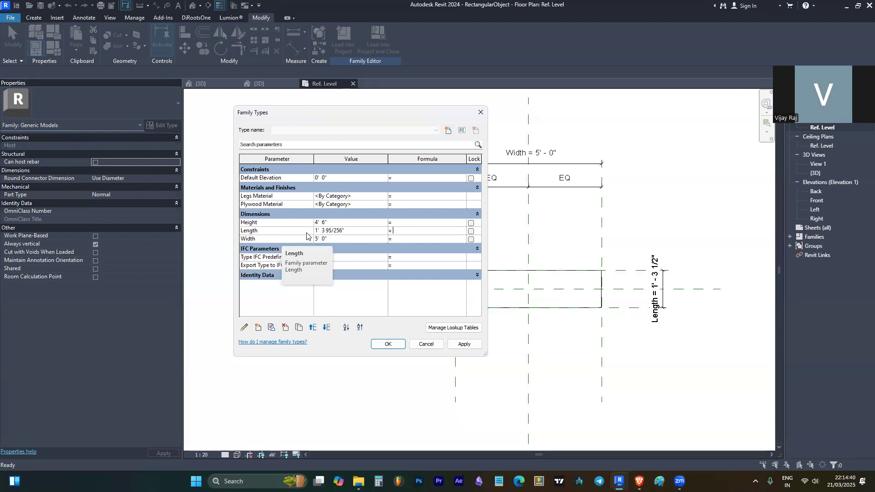
{"action": "left_click", "coordinate": [284, 238]}
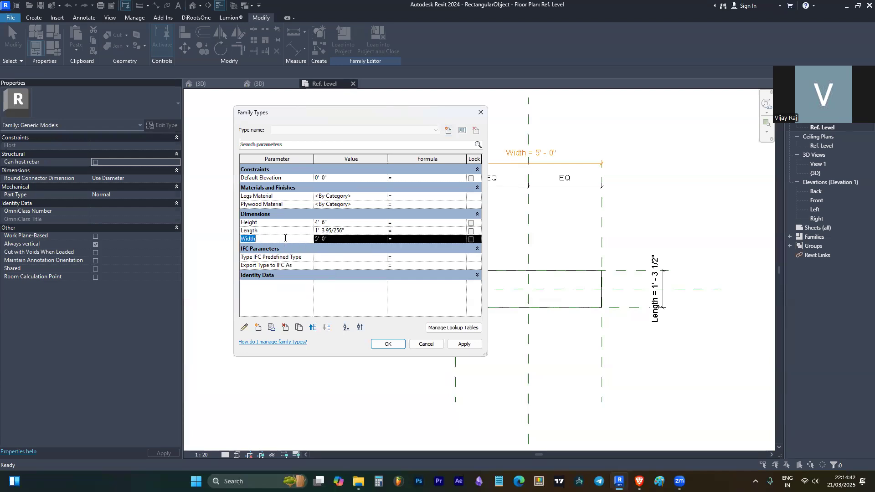
{"action": "left_click", "coordinate": [405, 232]}
{"action": "type", "text": "Width/2"}
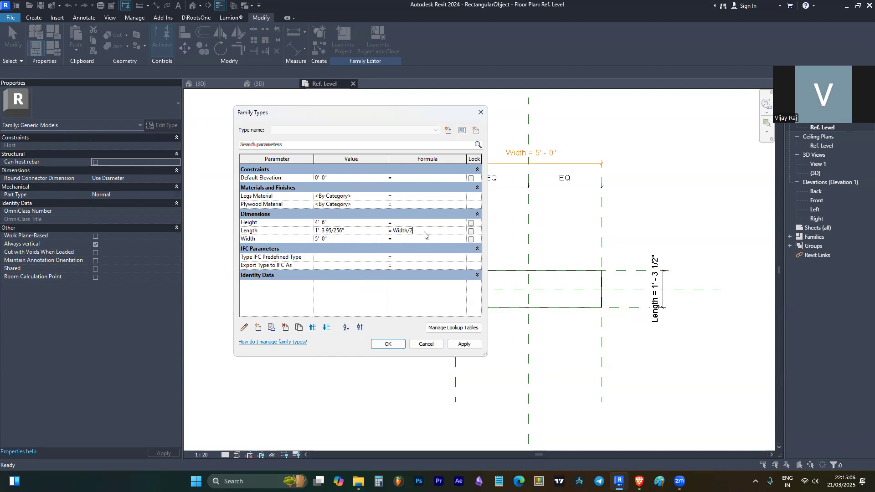
{"action": "key", "text": "Tab"}
- Set Width to 8' 0" and keep the formula so Length becomes 16' 0", then confirm
{"action": "left_click", "coordinate": [337, 239]}
{"action": "left_click", "coordinate": [317, 239]}
{"action": "type", "text": "7"}
{"action": "key", "text": "Tab"}
{"action": "double_click", "coordinate": [320, 241]}
{"action": "key", "text": "BackSpace"}
{"action": "type", "text": "8"}
{"action": "key", "text": "Tab"}
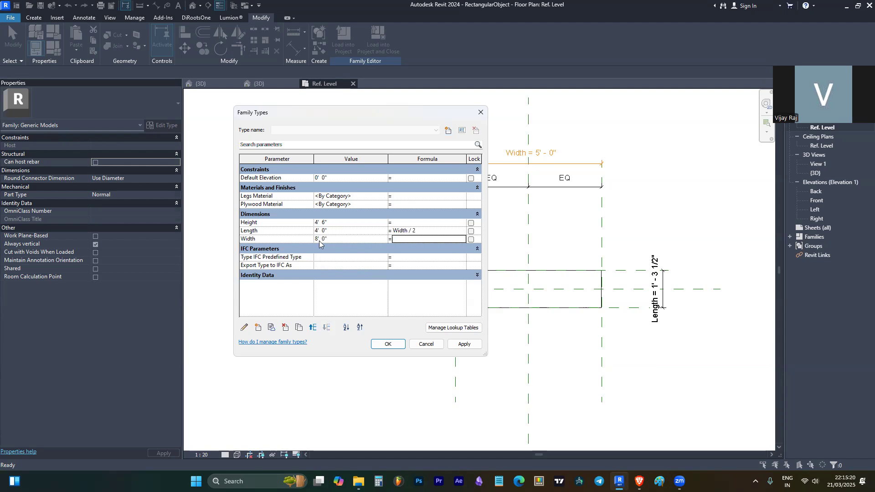
{"action": "left_click", "coordinate": [413, 230]}
{"action": "left_click", "coordinate": [376, 249]}
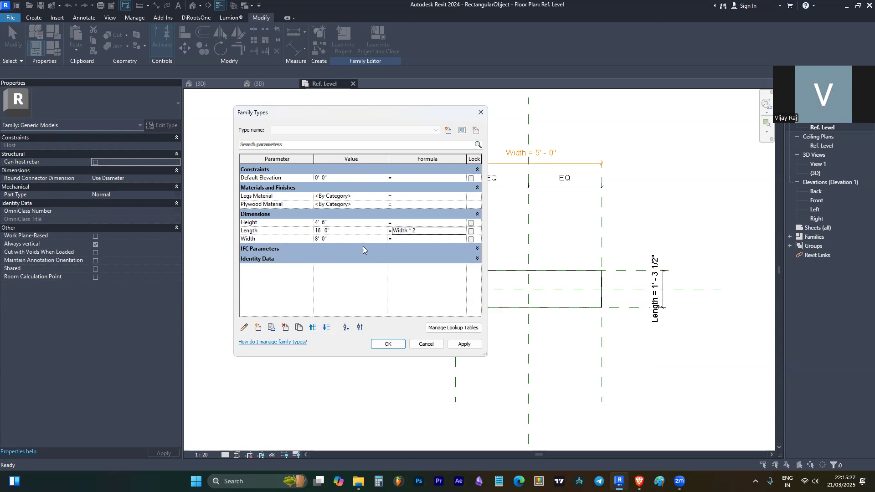
{"action": "left_click", "coordinate": [412, 231]}
{"action": "left_click", "coordinate": [391, 344]}
- With the extrusion selected, change Length to 2' 0" in Family Types so Width becomes 1' 0"
{"action": "scroll", "coordinate": [457, 279], "scroll_direction": "down", "scroll_amount": 3}
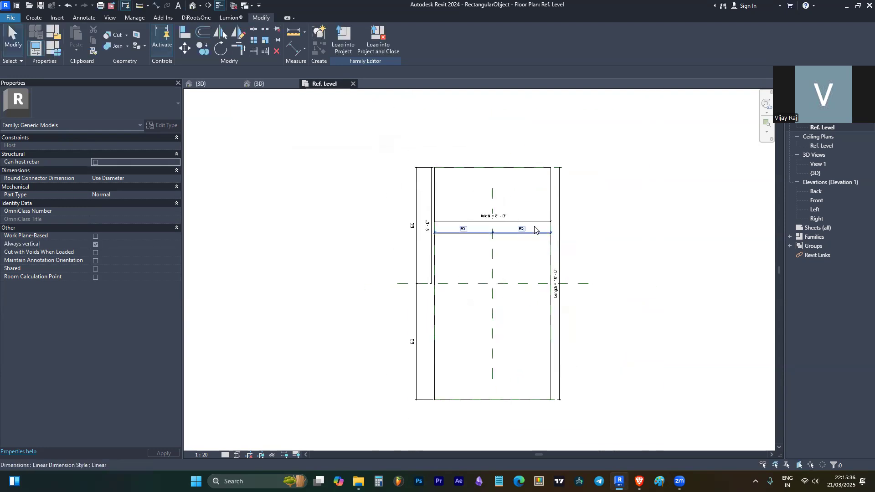
{"action": "left_click", "coordinate": [464, 168]}
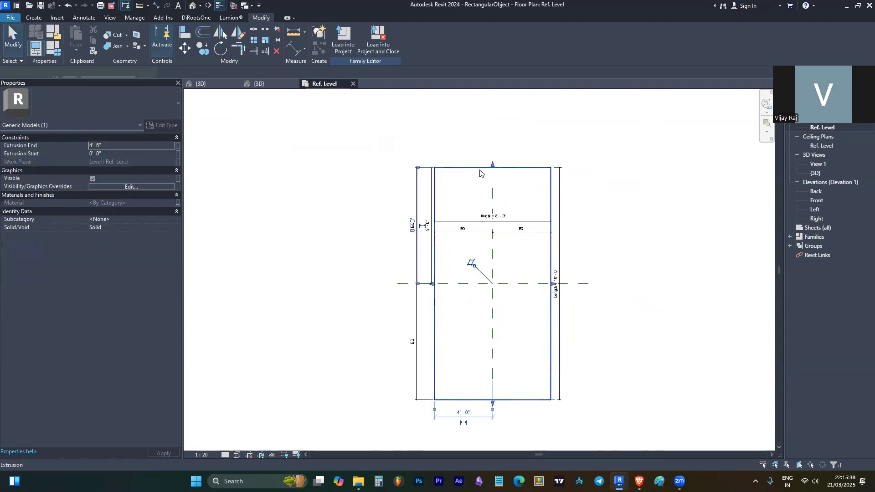
{"action": "left_click", "coordinate": [55, 46]}
{"action": "left_click", "coordinate": [345, 232]}
{"action": "left_click", "coordinate": [320, 231]}
{"action": "type", "text": "=- 0\""}
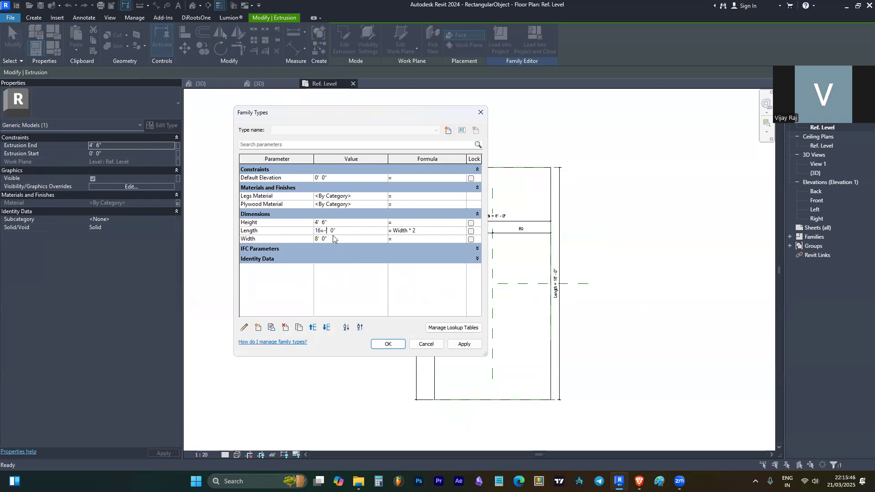
{"action": "key", "text": "Tab"}
{"action": "left_click", "coordinate": [333, 237]}
{"action": "left_click", "coordinate": [388, 344]}
{"action": "scroll", "coordinate": [499, 284], "scroll_direction": "up", "scroll_amount": 6}
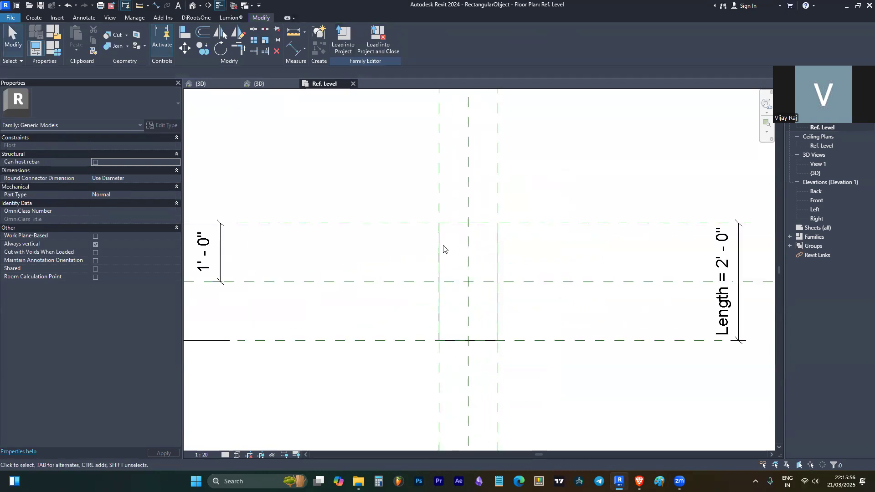
{"action": "scroll", "coordinate": [449, 245], "scroll_direction": "down", "scroll_amount": 3}
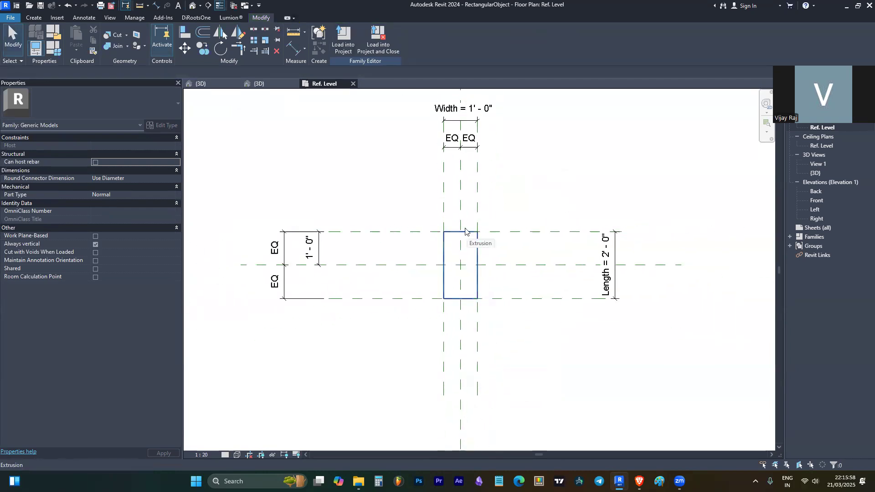
- Load the family into Project1, overwriting the existing version, and inspect the table's type properties
{"action": "left_click", "coordinate": [350, 39]}
{"action": "left_click", "coordinate": [426, 219]}
{"action": "left_click", "coordinate": [416, 218]}
{"action": "left_click", "coordinate": [562, 260]}
{"action": "left_click", "coordinate": [162, 125]}
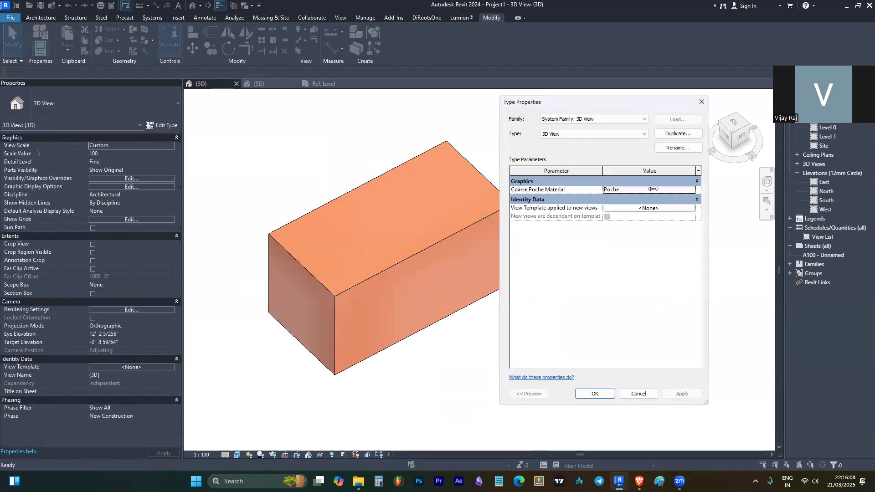
{"action": "key", "text": "Escape"}
{"action": "left_click", "coordinate": [322, 209]}
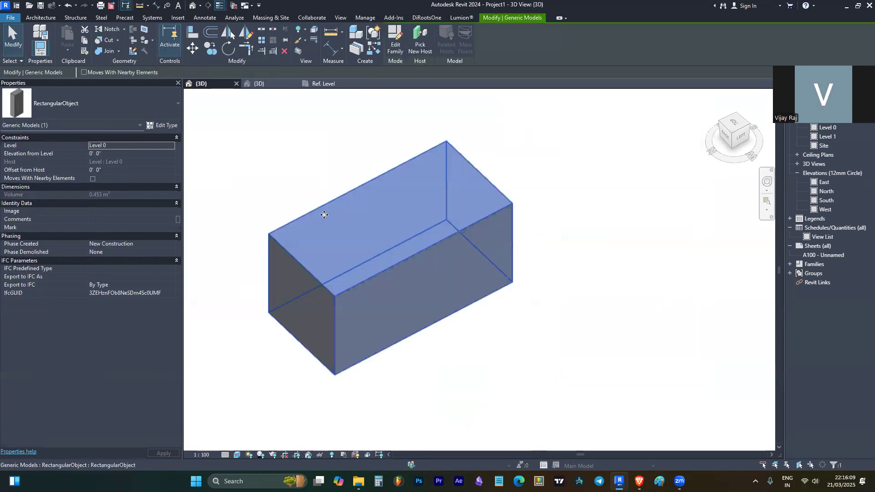
{"action": "left_click", "coordinate": [161, 125]}
{"action": "left_click", "coordinate": [645, 207]}
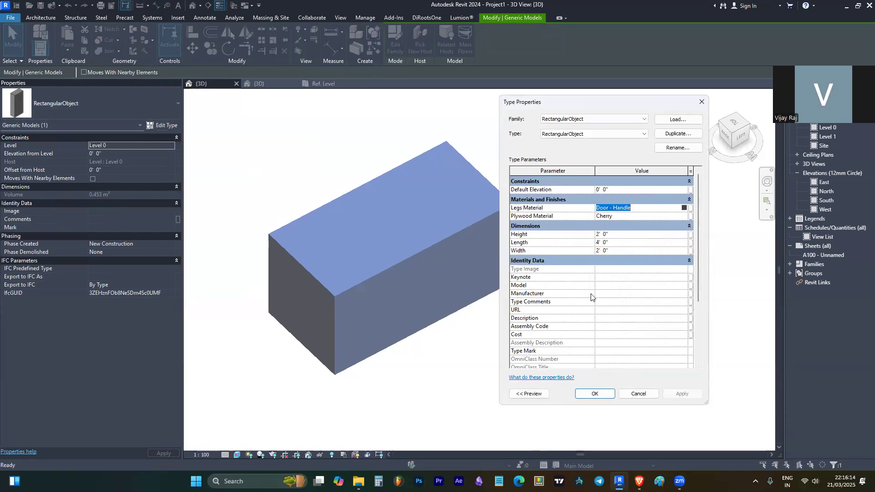
{"action": "key", "text": "Return"}
{"action": "left_click", "coordinate": [651, 269]}
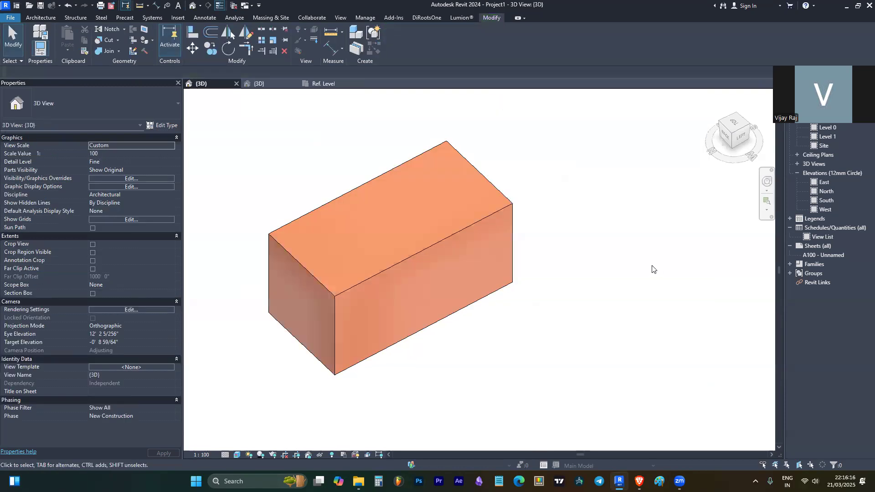
- Edit the RectangularObject type's Length value in Type Properties and apply it
{"action": "left_click", "coordinate": [449, 262]}
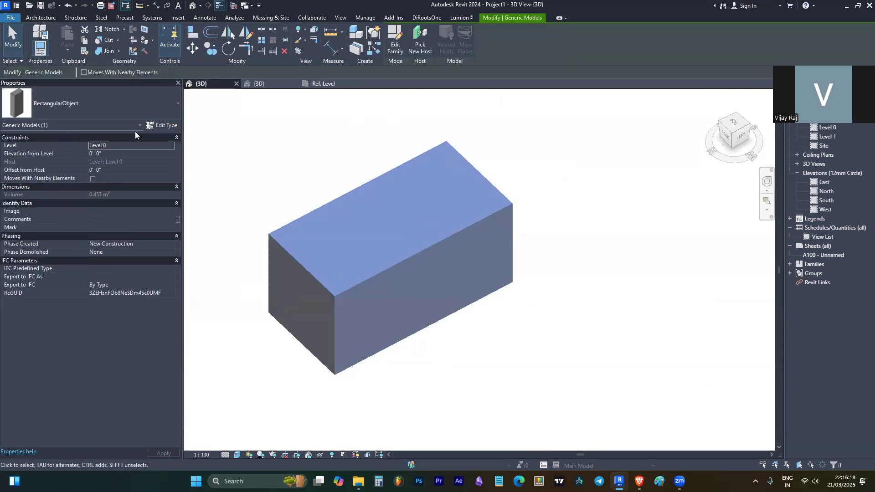
{"action": "left_click", "coordinate": [157, 125]}
{"action": "left_click", "coordinate": [602, 242]}
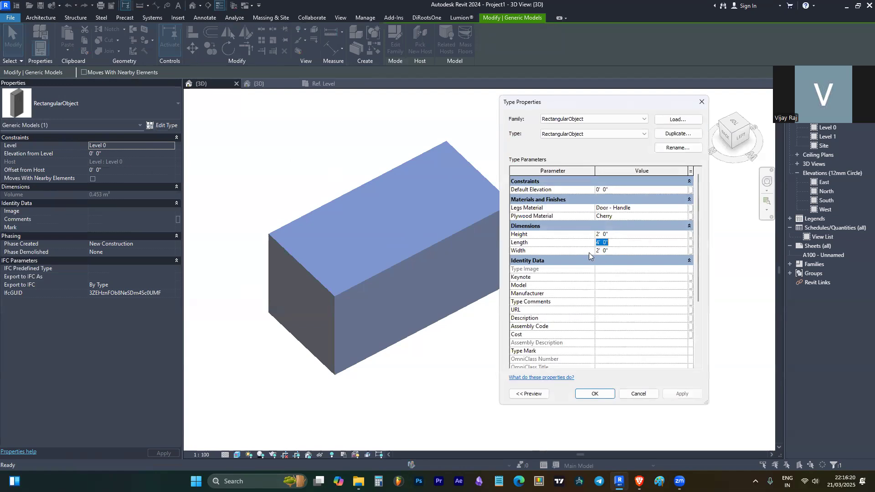
{"action": "left_click", "coordinate": [599, 244]}
{"action": "key", "text": "BackSpace"}
{"action": "type", "text": "2"}
{"action": "left_click", "coordinate": [594, 394]}
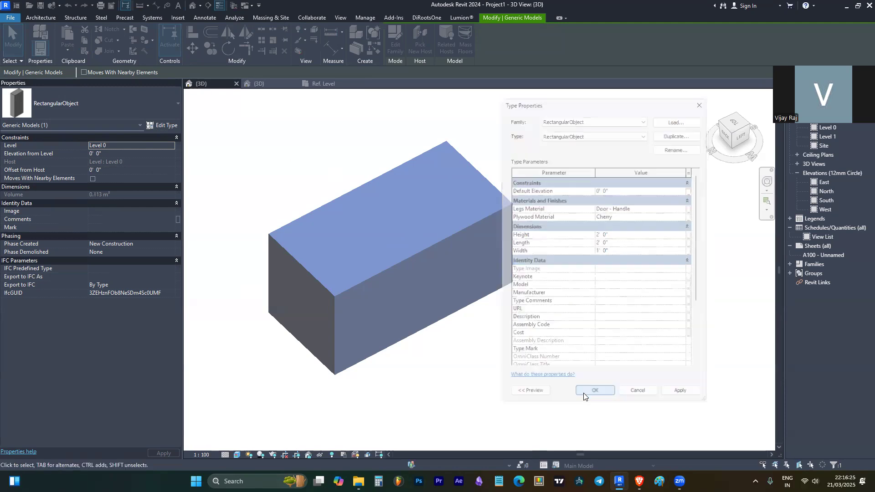
- Change the type's Width so the table measures 4' 0" wide by 8' 0" long
{"action": "left_click", "coordinate": [162, 126]}
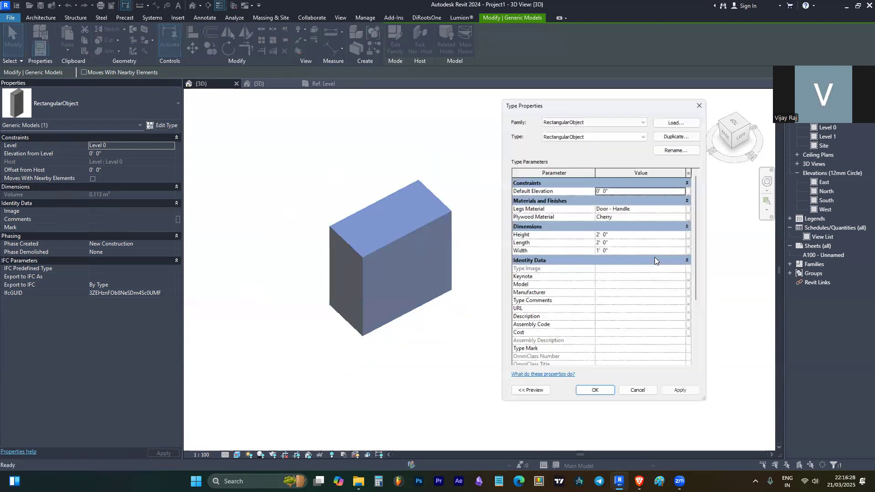
{"action": "key", "text": "BackSpace"}
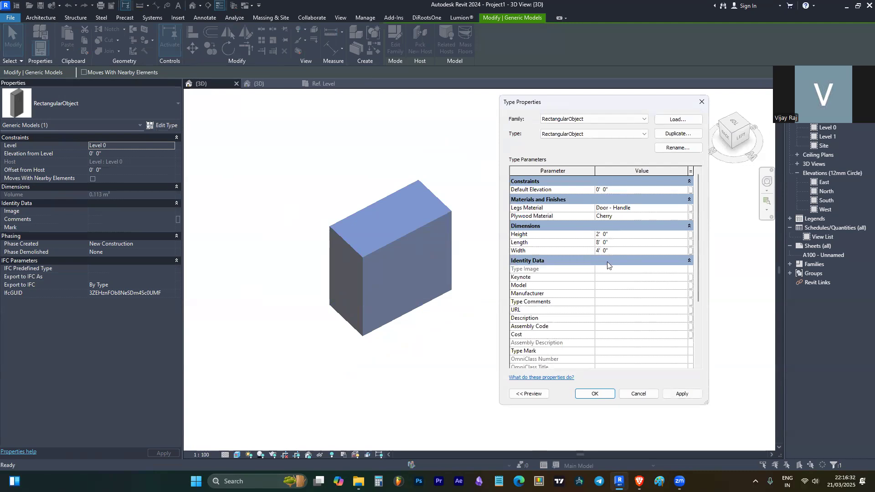
{"action": "left_click", "coordinate": [592, 393]}
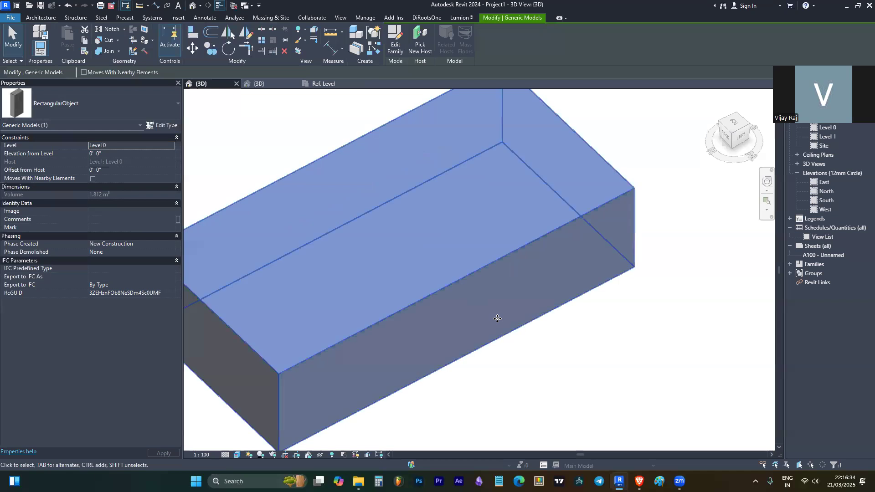
{"action": "scroll", "coordinate": [573, 324], "scroll_direction": "down", "scroll_amount": 5}
{"action": "left_click", "coordinate": [610, 344]}
{"action": "scroll", "coordinate": [460, 267], "scroll_direction": "up", "scroll_amount": 5}
{"action": "scroll", "coordinate": [488, 299], "scroll_direction": "down", "scroll_amount": 4}
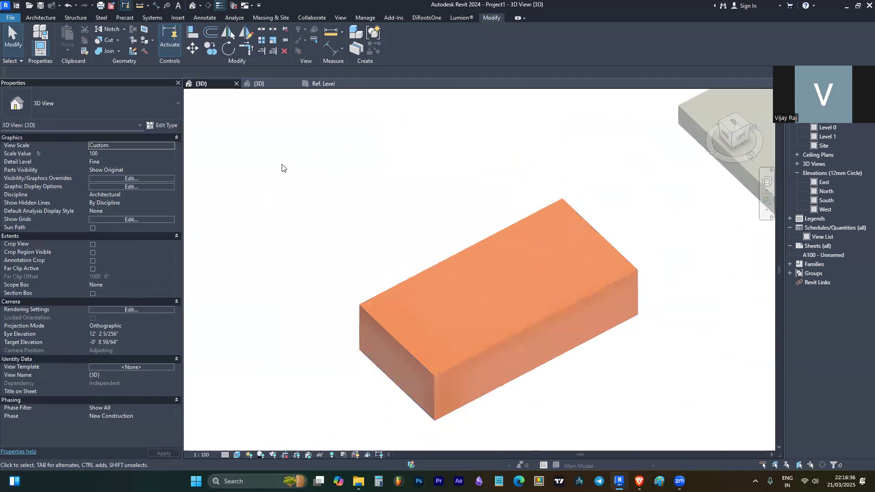
{"action": "left_click", "coordinate": [327, 84]}
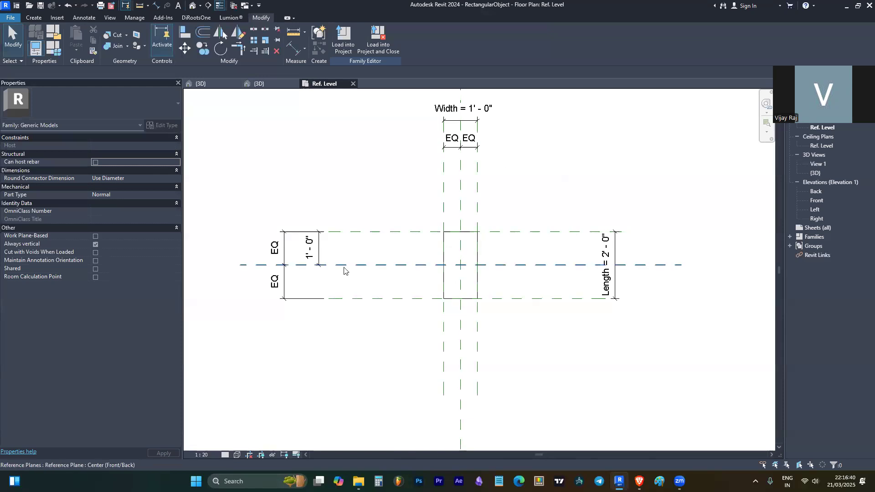
- Check the rectangle extrusion, then open Ceiling Plans > Ref. Level from the Project Browser
{"action": "scroll", "coordinate": [344, 268], "scroll_direction": "down", "scroll_amount": 3}
{"action": "scroll", "coordinate": [428, 185], "scroll_direction": "up", "scroll_amount": 3}
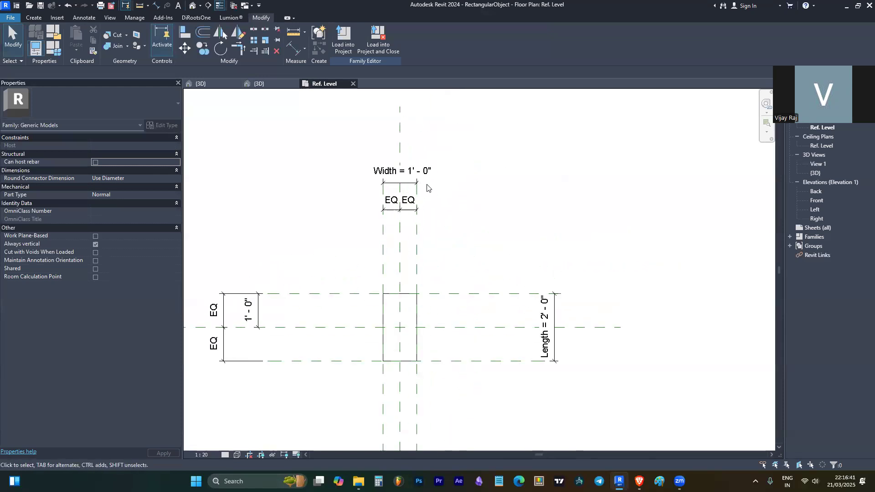
{"action": "left_click", "coordinate": [409, 294]}
{"action": "left_click", "coordinate": [454, 252]}
{"action": "scroll", "coordinate": [367, 182], "scroll_direction": "down", "scroll_amount": 2}
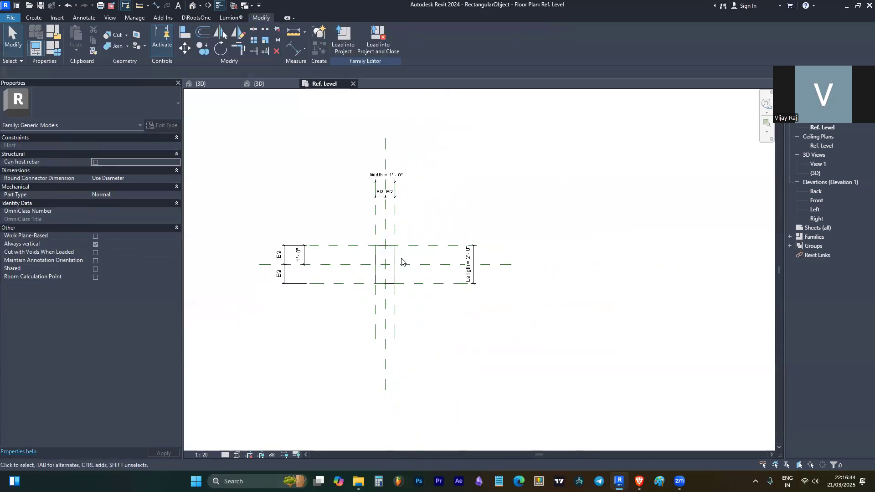
{"action": "scroll", "coordinate": [403, 259], "scroll_direction": "up", "scroll_amount": 2}
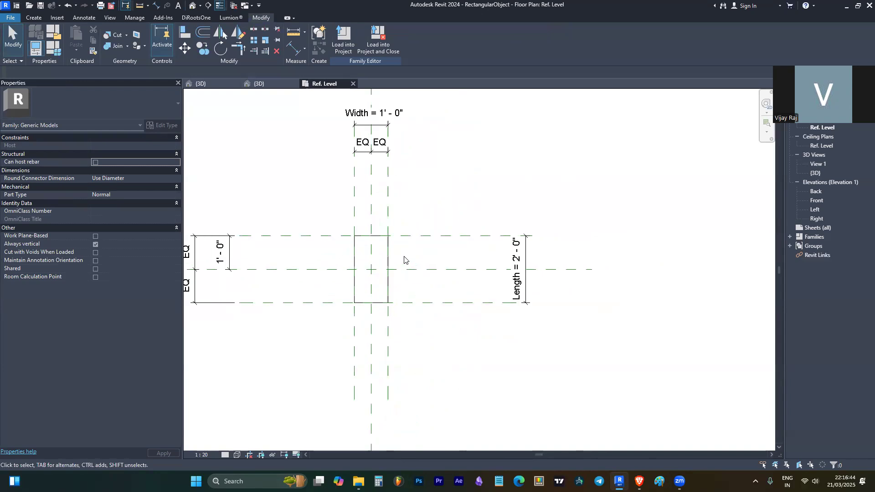
{"action": "left_click", "coordinate": [375, 236]}
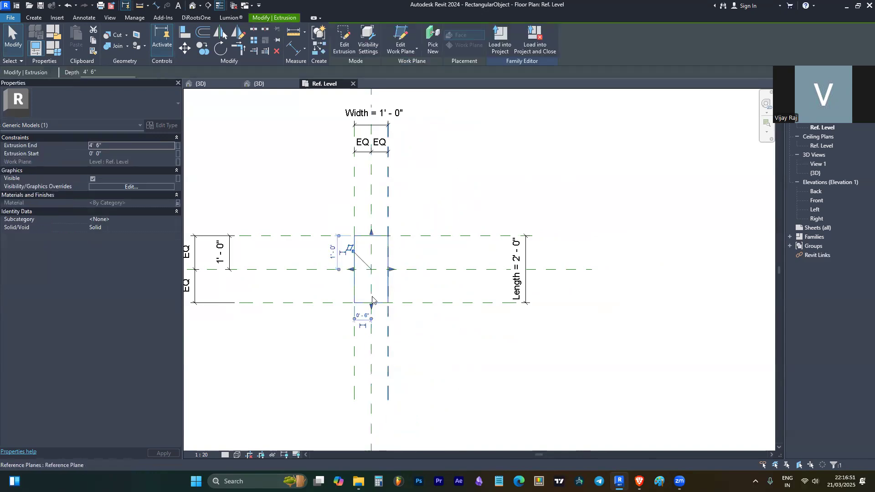
{"action": "left_click", "coordinate": [467, 178]}
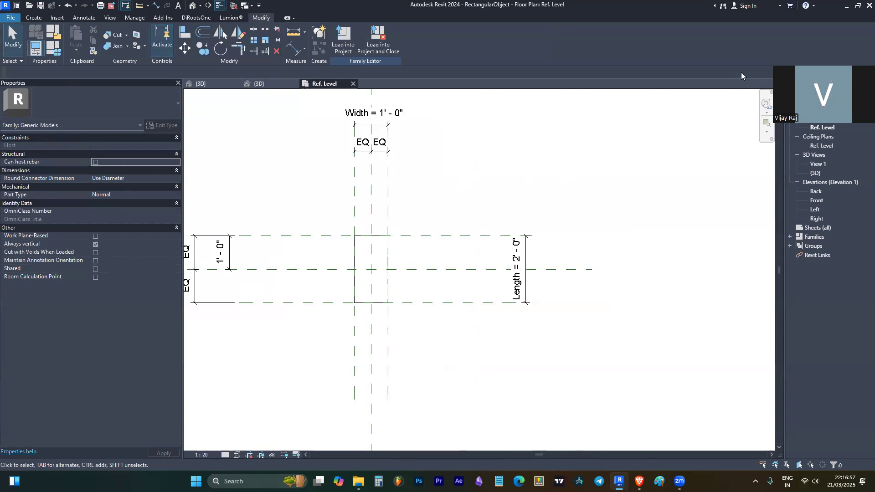
{"action": "double_click", "coordinate": [823, 145]}
- In the Front elevation, change the Height dimension from 4' 6" to 2' 6"
{"action": "double_click", "coordinate": [817, 201]}
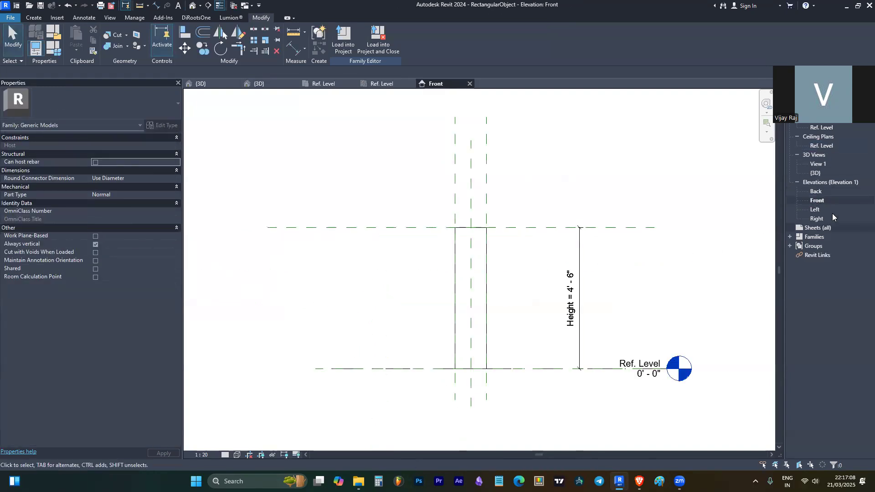
{"action": "scroll", "coordinate": [359, 235], "scroll_direction": "down", "scroll_amount": 2}
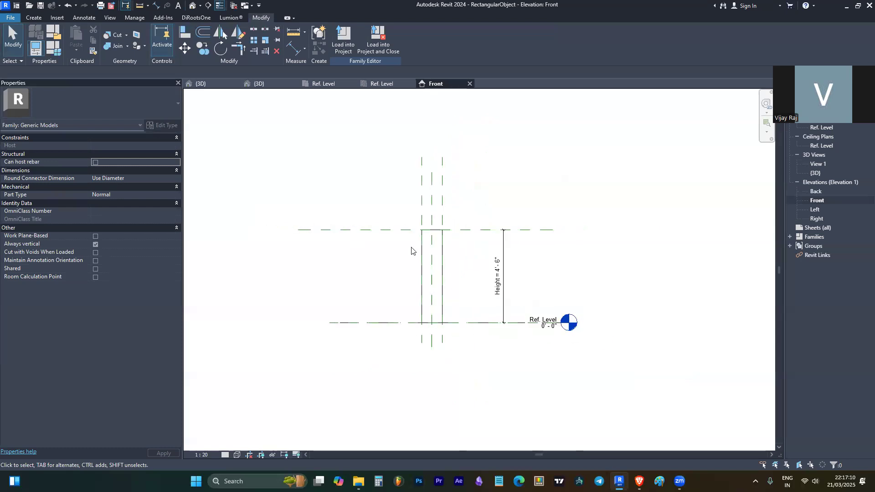
{"action": "scroll", "coordinate": [508, 226], "scroll_direction": "up", "scroll_amount": 2}
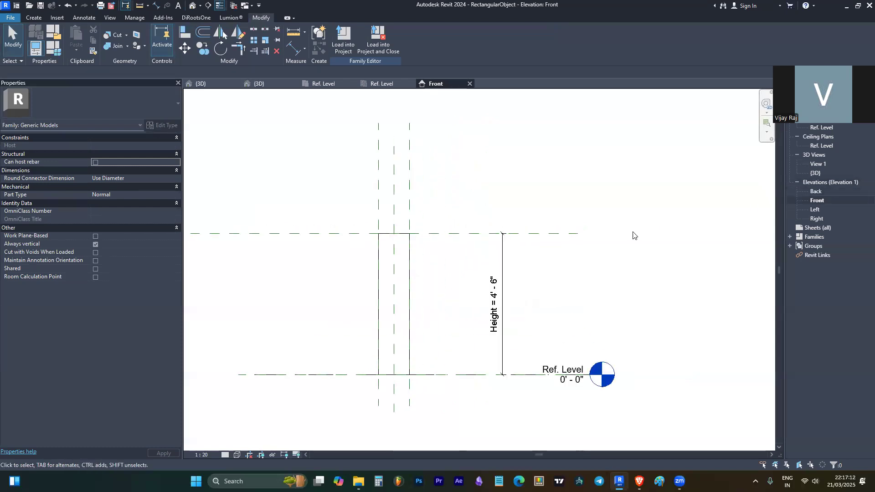
{"action": "left_click", "coordinate": [493, 299]}
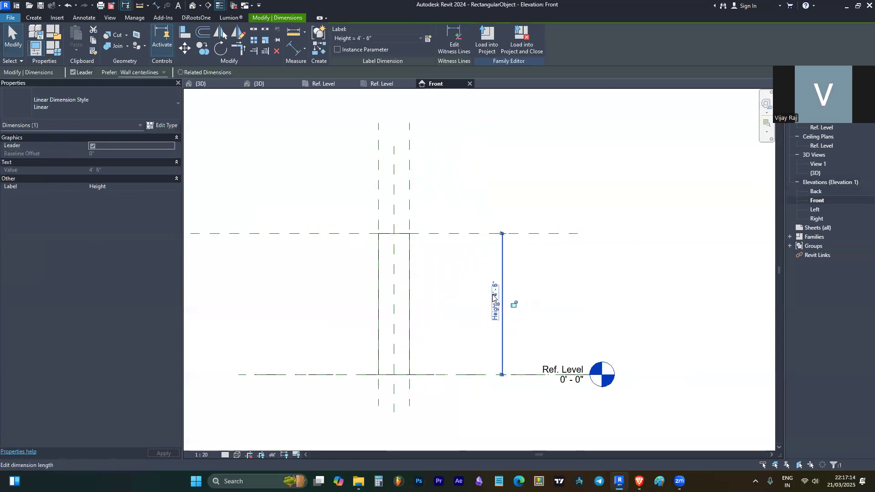
{"action": "left_click", "coordinate": [493, 299]}
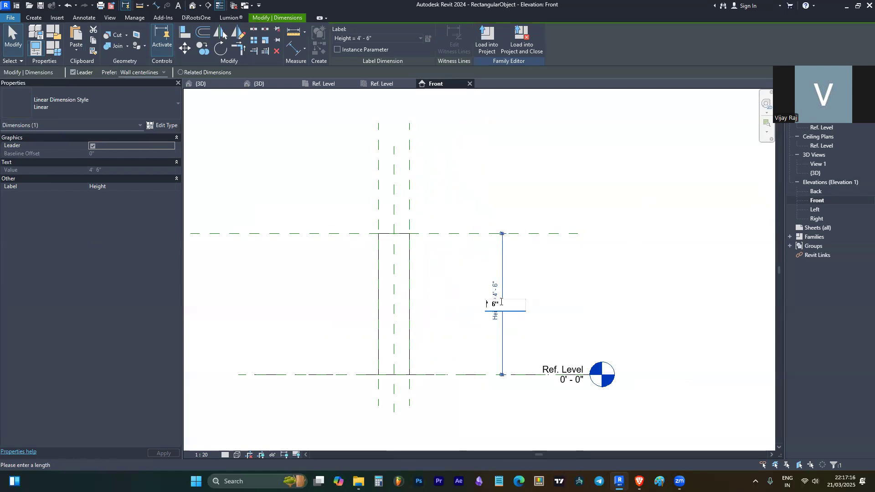
{"action": "key", "text": "Return"}
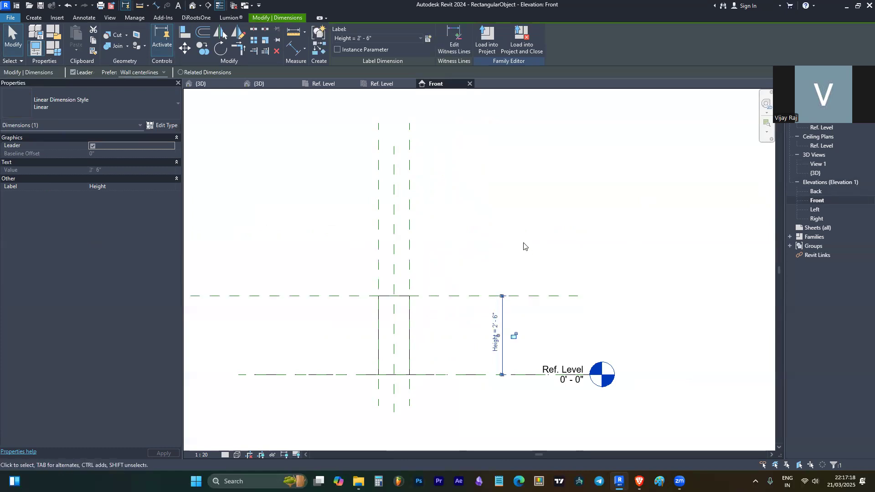
{"action": "key", "text": "Escape"}
{"action": "left_click", "coordinate": [409, 335]}
{"action": "scroll", "coordinate": [584, 256], "scroll_direction": "down", "scroll_amount": 1}
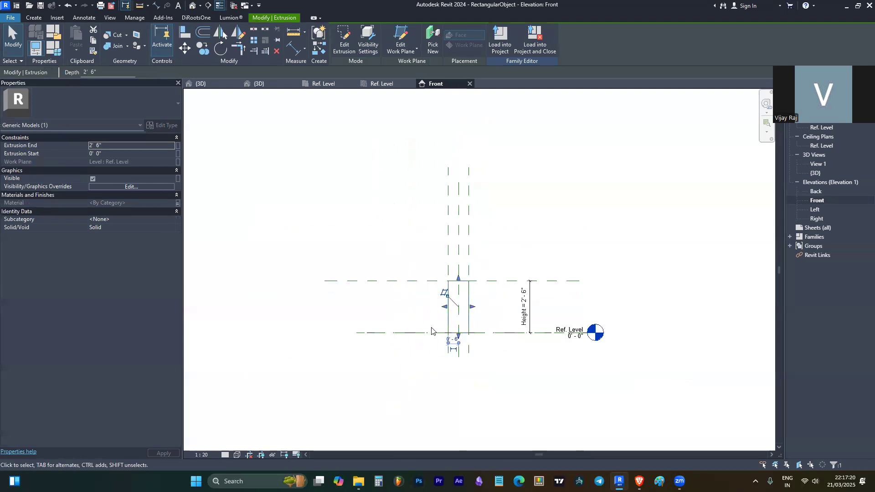
{"action": "scroll", "coordinate": [405, 246], "scroll_direction": "up", "scroll_amount": 2}
{"action": "key", "text": "Escape"}
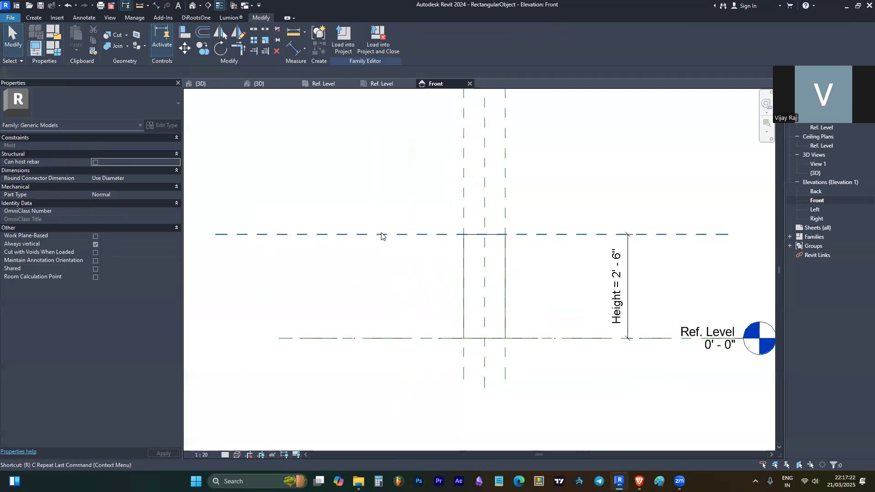
- Draw a horizontal reference plane just below the top and dimension it to the top plane
{"action": "key", "text": "r"}
{"action": "key", "text": "p"}
{"action": "left_click", "coordinate": [260, 256]}
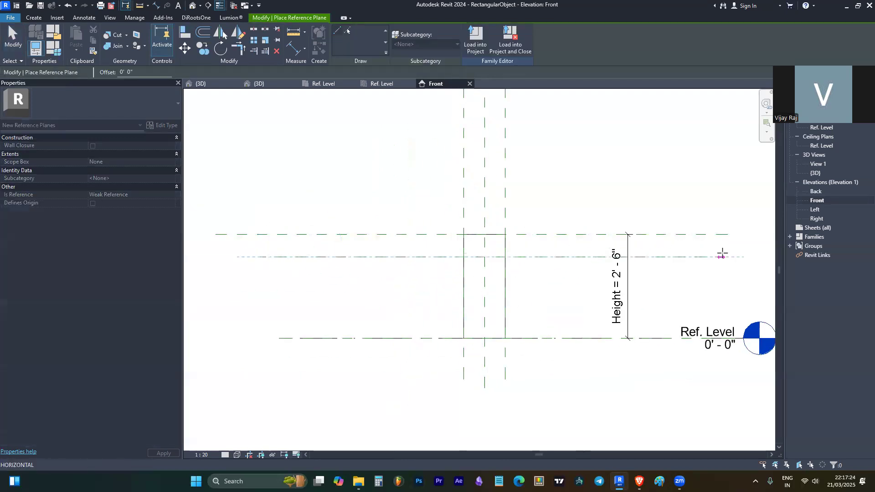
{"action": "left_click", "coordinate": [722, 256]}
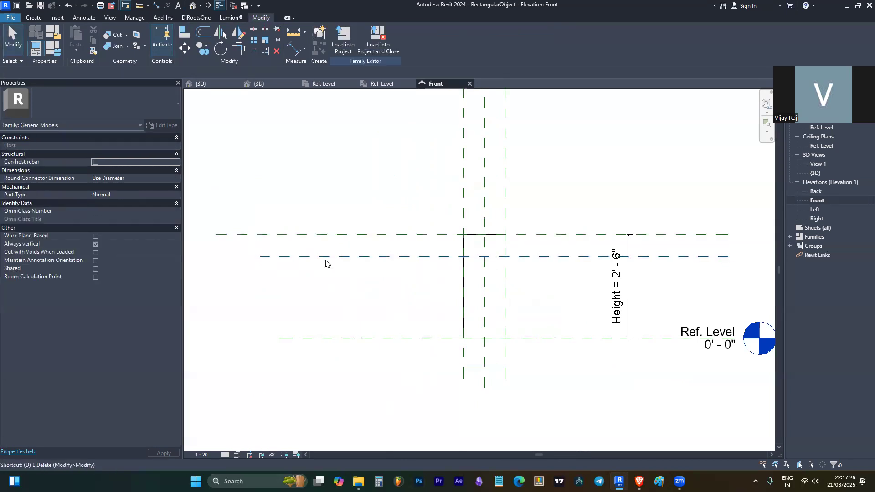
{"action": "key", "text": "d"}
{"action": "key", "text": "i"}
{"action": "left_click", "coordinate": [311, 235]}
{"action": "key", "text": "Escape"}
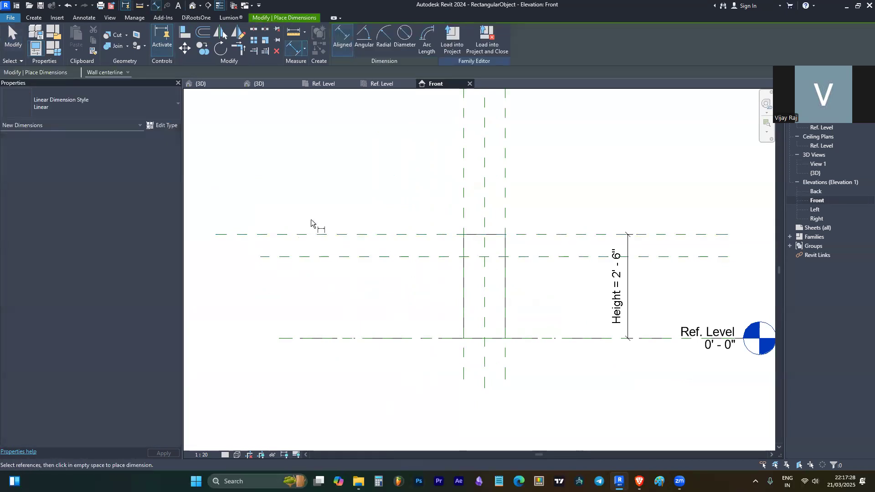
{"action": "left_click", "coordinate": [308, 236]}
{"action": "left_click", "coordinate": [312, 256]}
{"action": "left_click", "coordinate": [308, 281]}
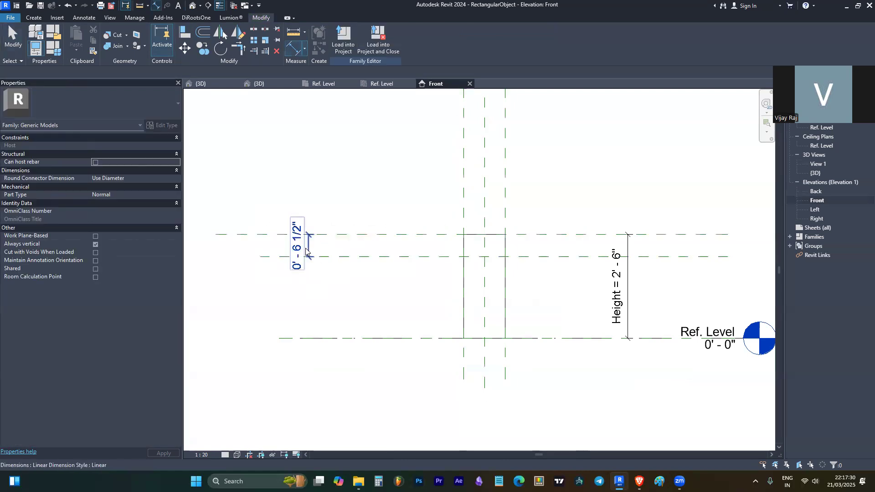
{"action": "key", "text": "Escape"}
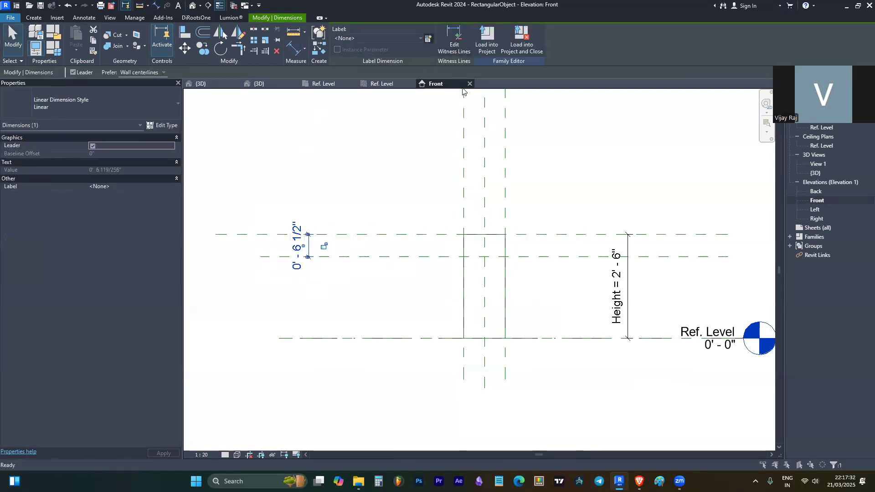
- Label that dimension with a new Thk Ply parameter and set the plane's offset to 2"
{"action": "left_click", "coordinate": [428, 39]}
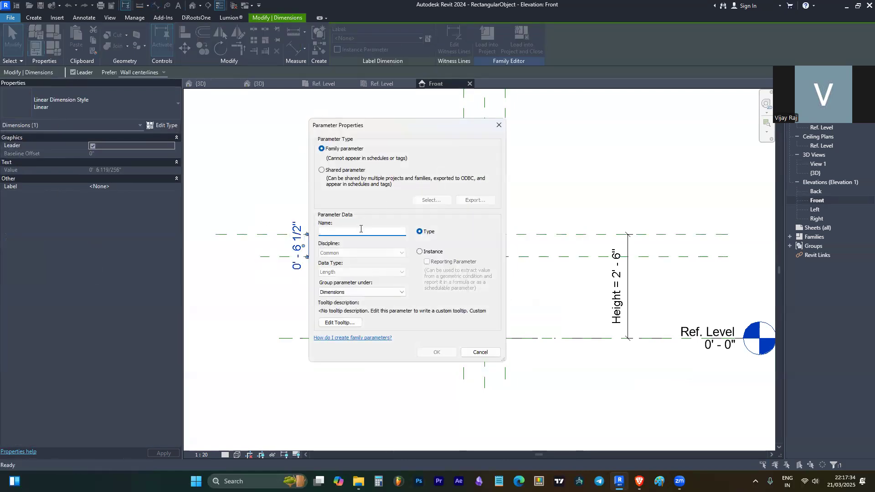
{"action": "type", "text": "Tck of"}
{"action": "key", "text": "Return"}
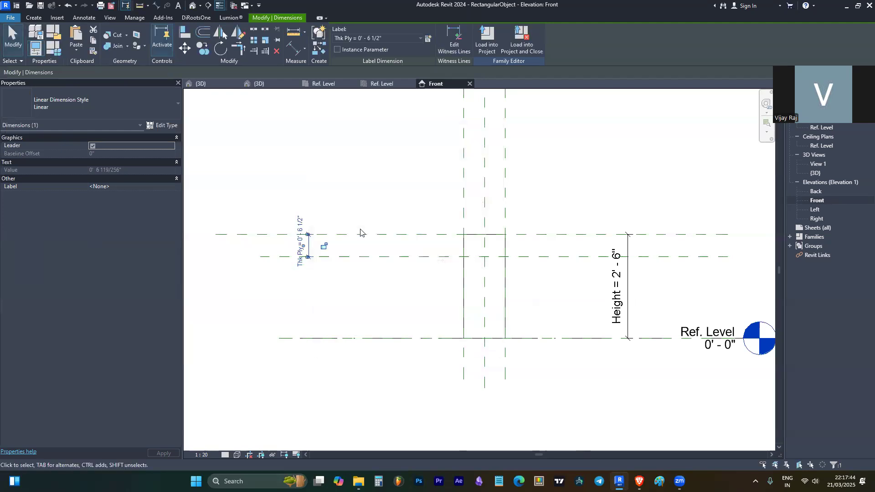
{"action": "left_click", "coordinate": [326, 257]}
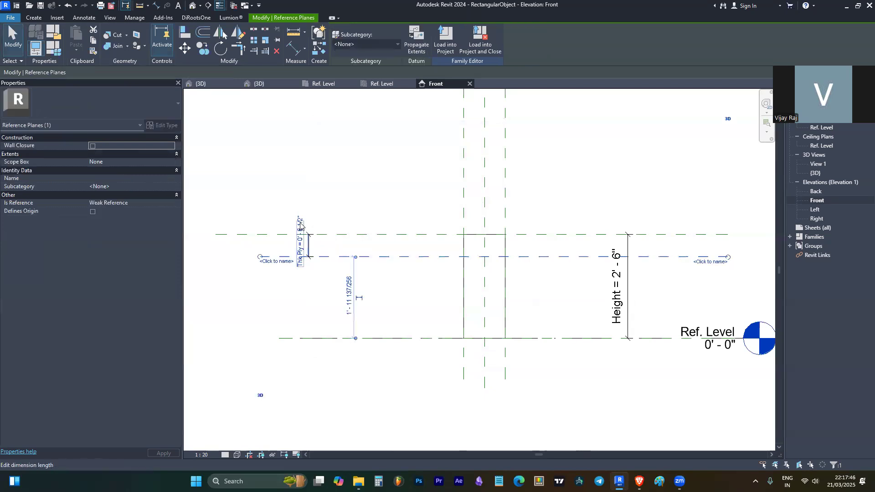
{"action": "left_click", "coordinate": [328, 219]}
{"action": "scroll", "coordinate": [315, 227], "scroll_direction": "up", "scroll_amount": 2}
{"action": "left_click", "coordinate": [361, 277]}
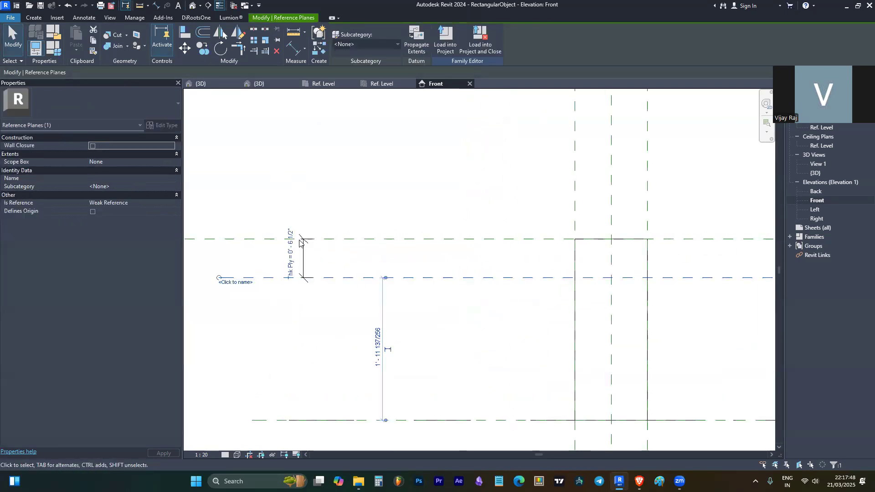
{"action": "left_click", "coordinate": [304, 258]}
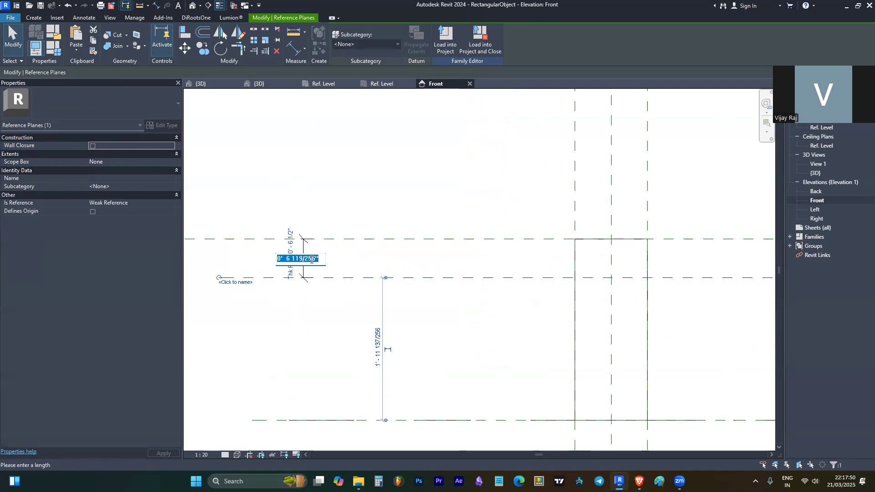
{"action": "type", "text": "2\""}
{"action": "key", "text": "Return"}
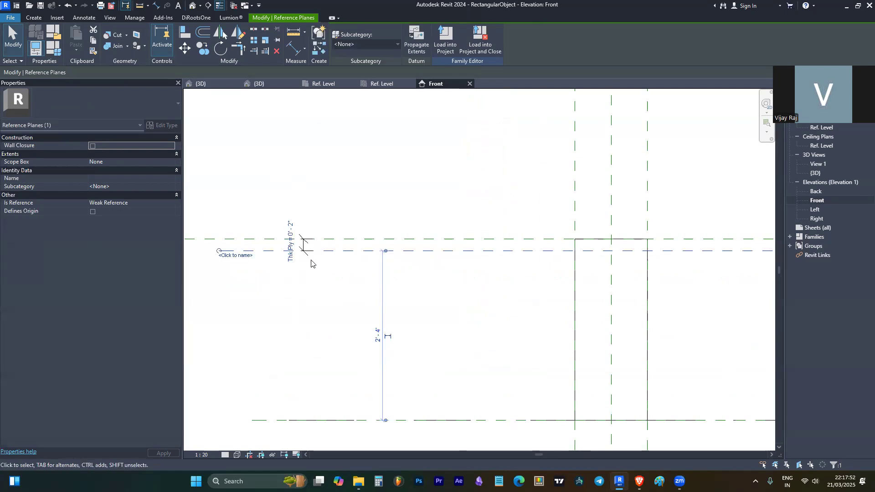
{"action": "key", "text": "Escape"}
{"action": "scroll", "coordinate": [280, 155], "scroll_direction": "down", "scroll_amount": 3}
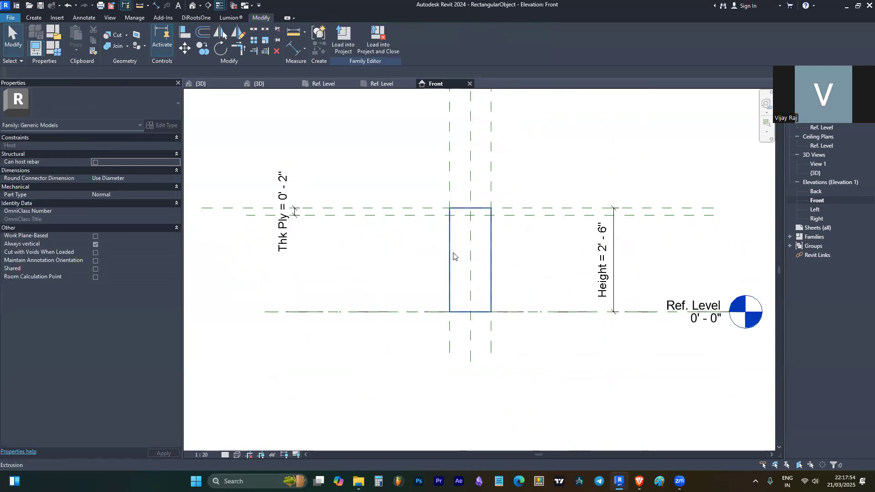
{"action": "left_click", "coordinate": [491, 241]}
- Raise the extrusion's bottom edge and align it to the Thk Ply plane, leaving a 2" slab from 2' 4" to 2' 6"
{"action": "left_click_drag", "start_coordinate": [470, 281], "coordinate": [486, 237]}
{"action": "key", "text": "Escape"}
{"action": "scroll", "coordinate": [522, 218], "scroll_direction": "up", "scroll_amount": 5}
{"action": "key", "text": "a"}
{"action": "key", "text": "l"}
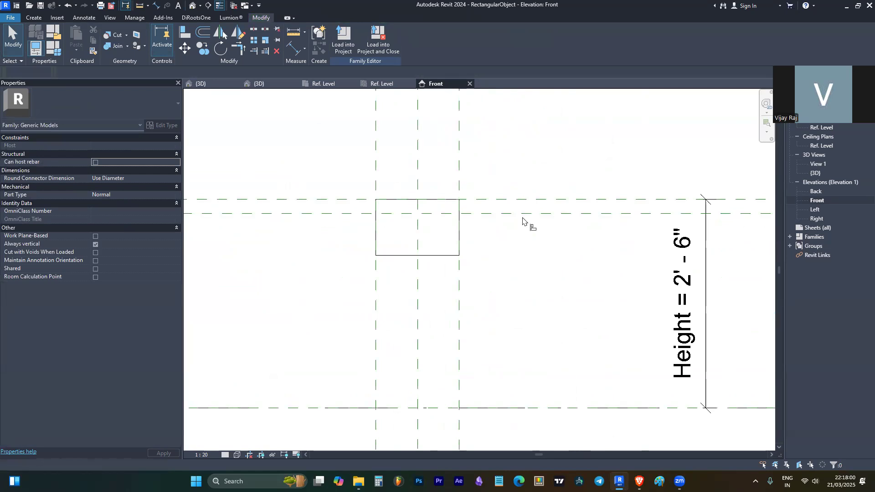
{"action": "left_click", "coordinate": [528, 214]}
{"action": "left_click", "coordinate": [446, 256]}
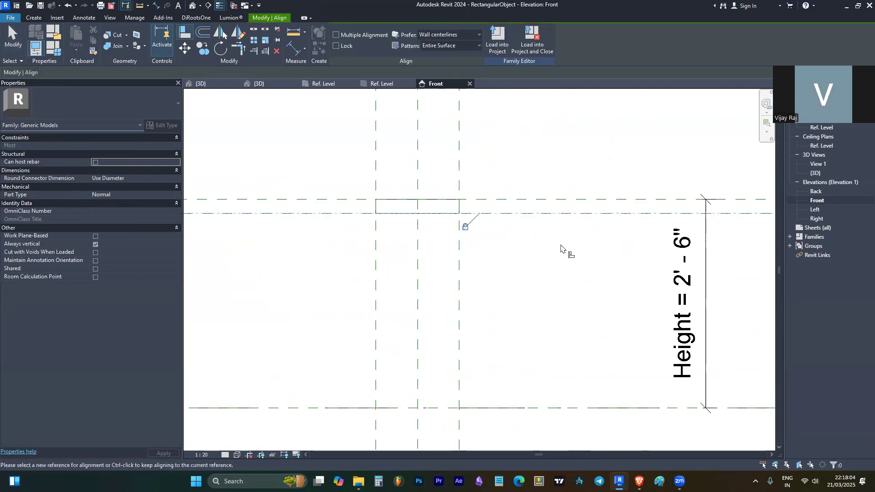
{"action": "key", "text": "Escape"}
{"action": "key", "text": "Escape"}
{"action": "scroll", "coordinate": [414, 214], "scroll_direction": "down", "scroll_amount": 2}
{"action": "scroll", "coordinate": [415, 214], "scroll_direction": "up", "scroll_amount": 2}
{"action": "left_click", "coordinate": [401, 217]}
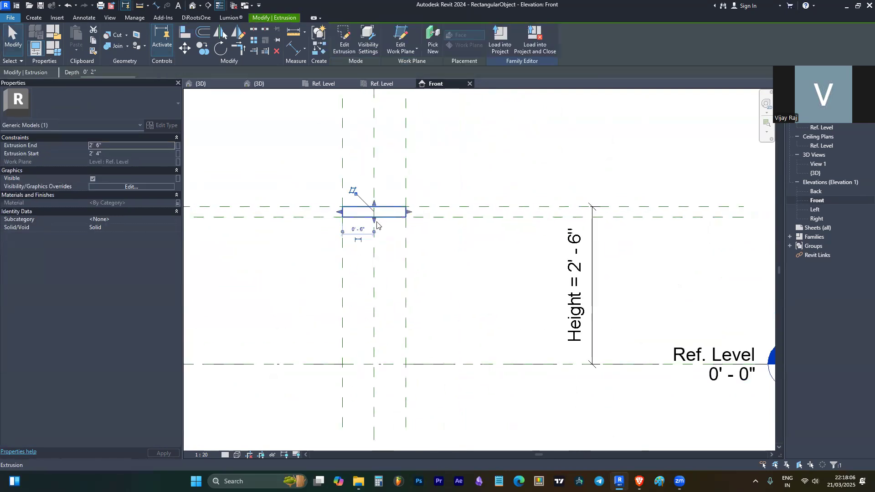
{"action": "scroll", "coordinate": [470, 229], "scroll_direction": "down", "scroll_amount": 2}
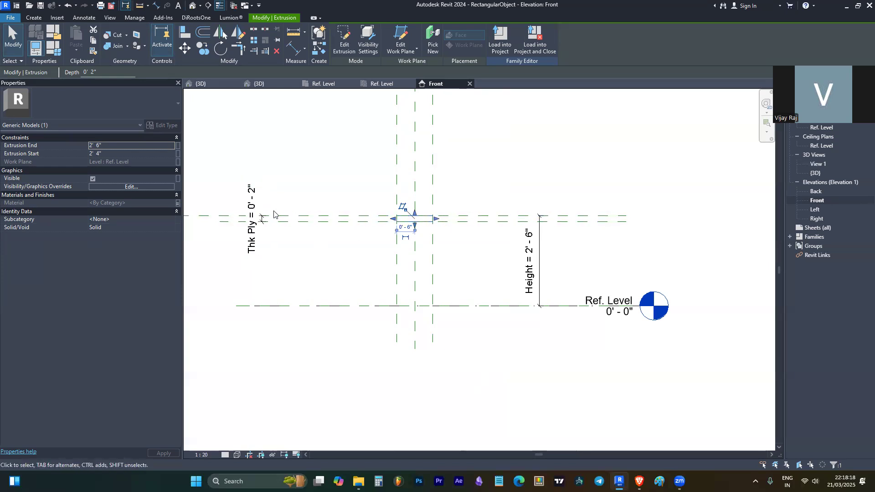
{"action": "left_click", "coordinate": [331, 226]}
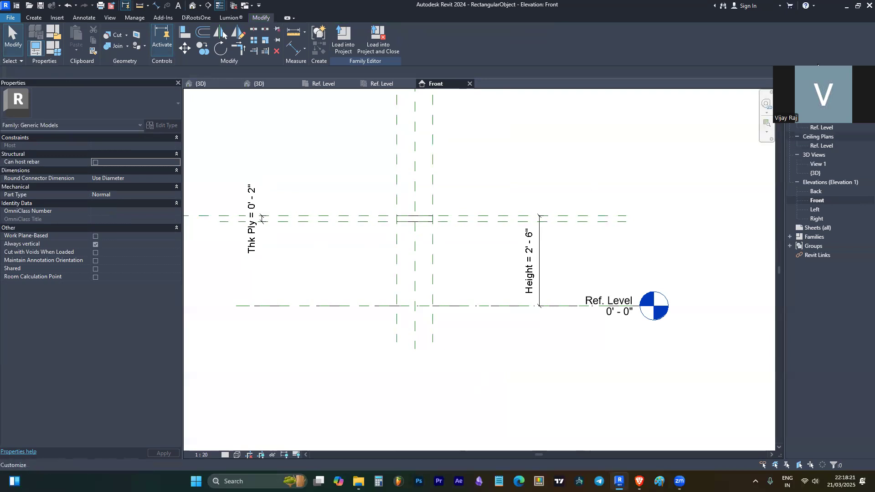
{"action": "left_click_drag", "start_coordinate": [818, 65], "coordinate": [785, 16]}
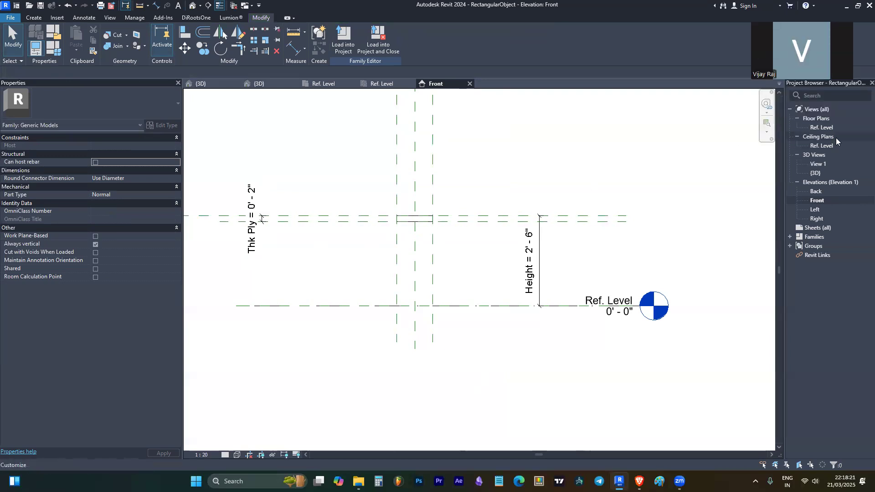
- On the Ref. Level floor plan, set the Width dimension to 4' 0"
{"action": "double_click", "coordinate": [822, 128]}
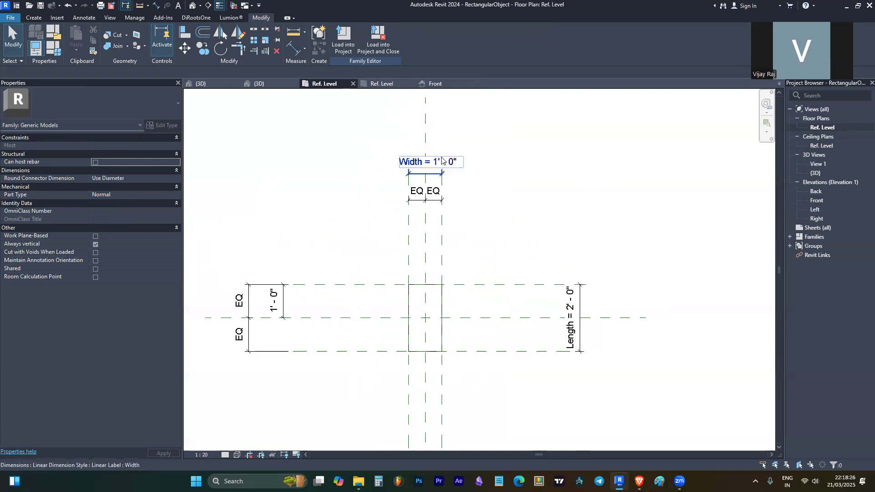
{"action": "left_click", "coordinate": [440, 162]}
{"action": "left_click", "coordinate": [432, 164]}
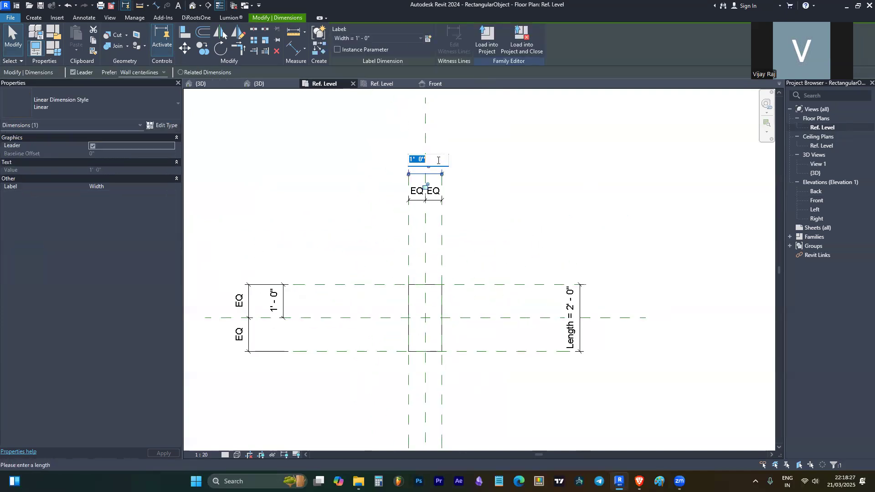
{"action": "left_click", "coordinate": [413, 159]}
{"action": "key", "text": "BackSpace"}
{"action": "type", "text": "4"}
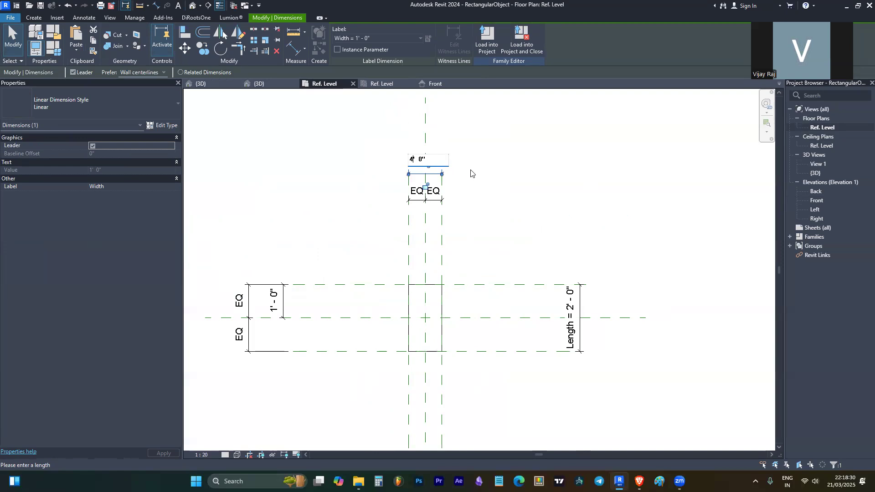
{"action": "key", "text": "Return"}
{"action": "scroll", "coordinate": [373, 280], "scroll_direction": "down", "scroll_amount": 2}
{"action": "scroll", "coordinate": [444, 198], "scroll_direction": "up", "scroll_amount": 2}
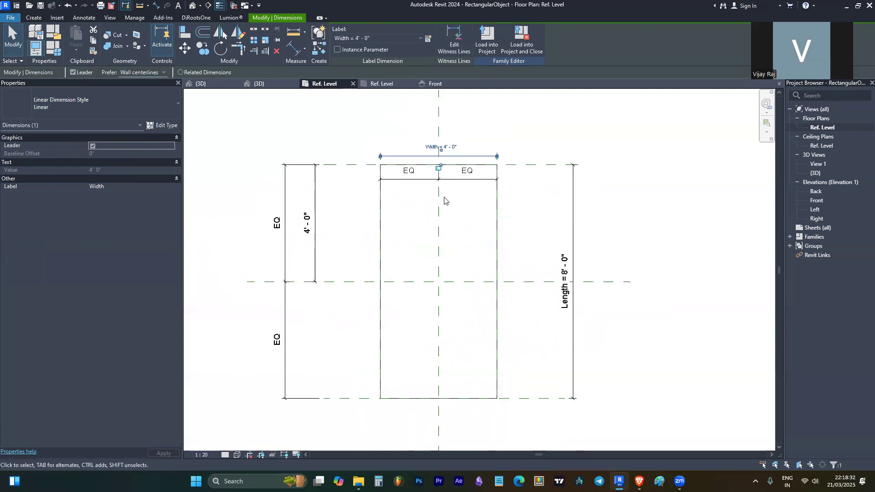
- Review the dimension's type properties and the Family Types parameters for Width and Length
{"action": "left_click", "coordinate": [172, 124]}
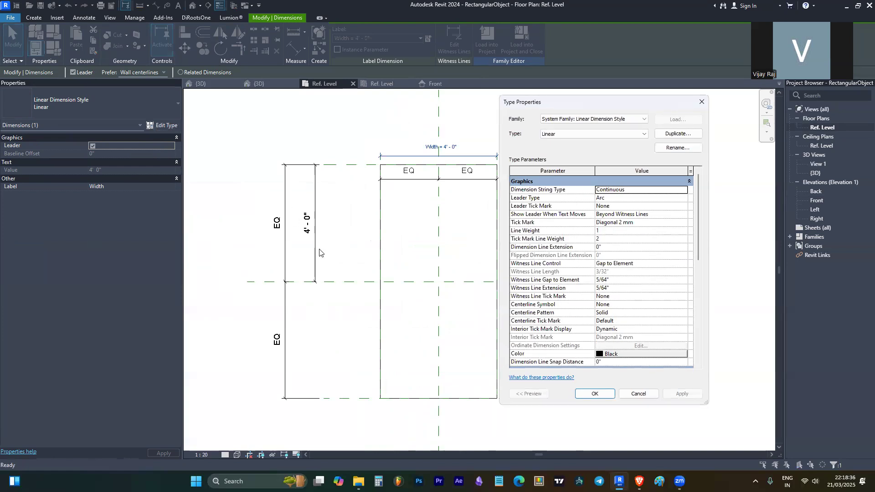
{"action": "scroll", "coordinate": [611, 272], "scroll_direction": "down", "scroll_amount": 6}
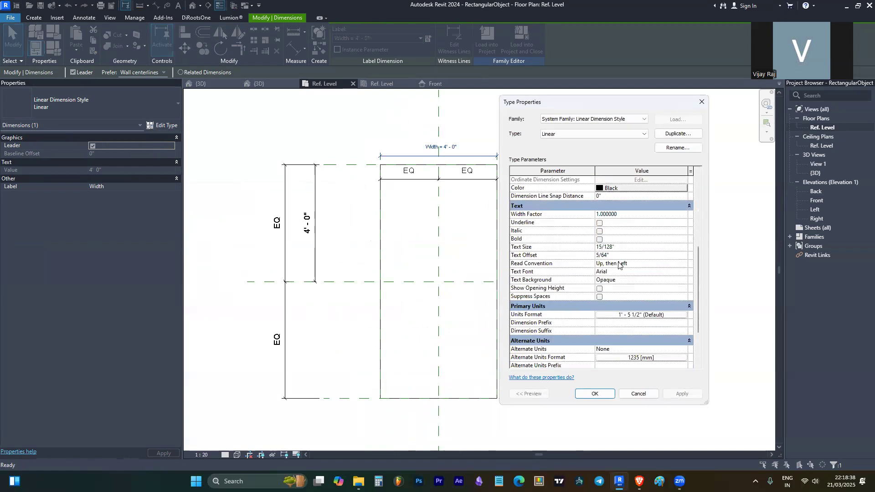
{"action": "scroll", "coordinate": [634, 261], "scroll_direction": "down", "scroll_amount": 3}
{"action": "key", "text": "Escape"}
{"action": "scroll", "coordinate": [639, 261], "scroll_direction": "up", "scroll_amount": 2}
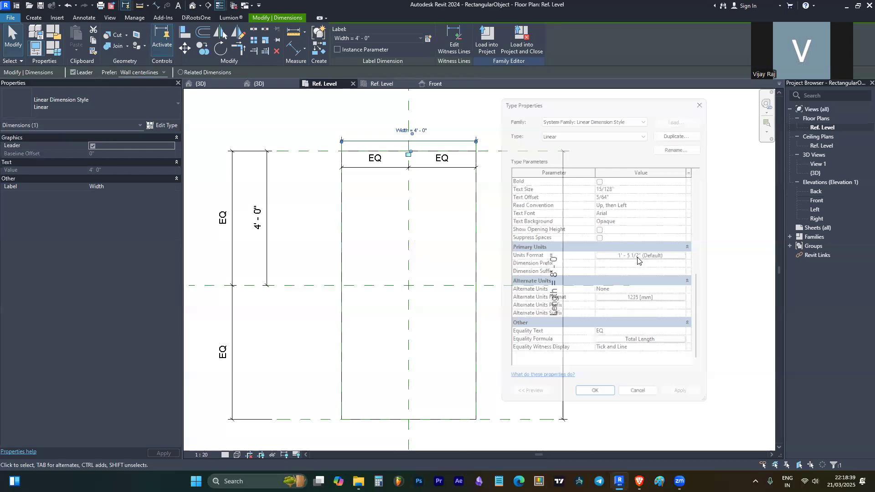
{"action": "scroll", "coordinate": [597, 253], "scroll_direction": "down", "scroll_amount": 4}
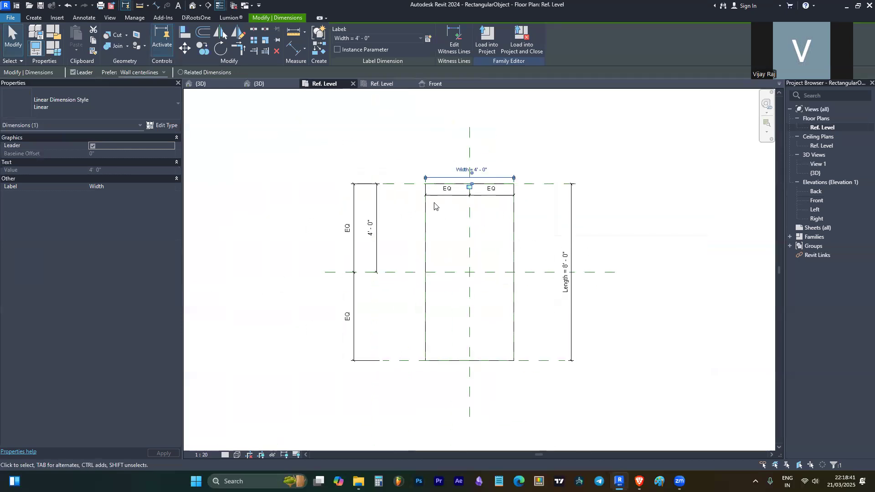
{"action": "left_click", "coordinate": [55, 49]}
{"action": "key", "text": "Escape"}
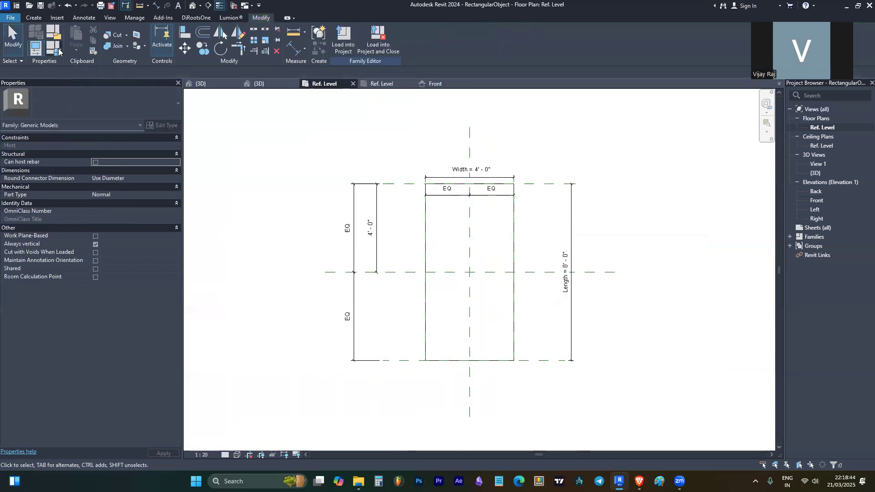
{"action": "left_click", "coordinate": [55, 48]}
- Change the Length formula from Width * 2 to Width / 3 and apply it
{"action": "left_click", "coordinate": [430, 231]}
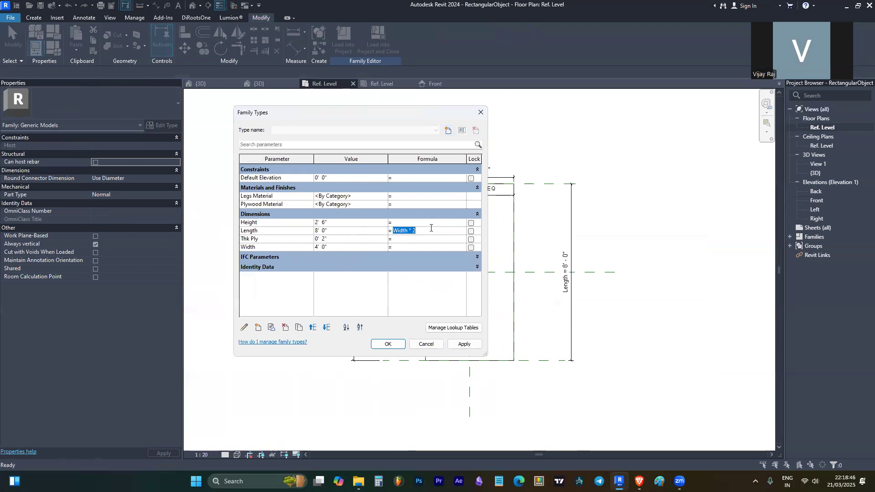
{"action": "key", "text": "BackSpace"}
{"action": "left_click", "coordinate": [277, 246]}
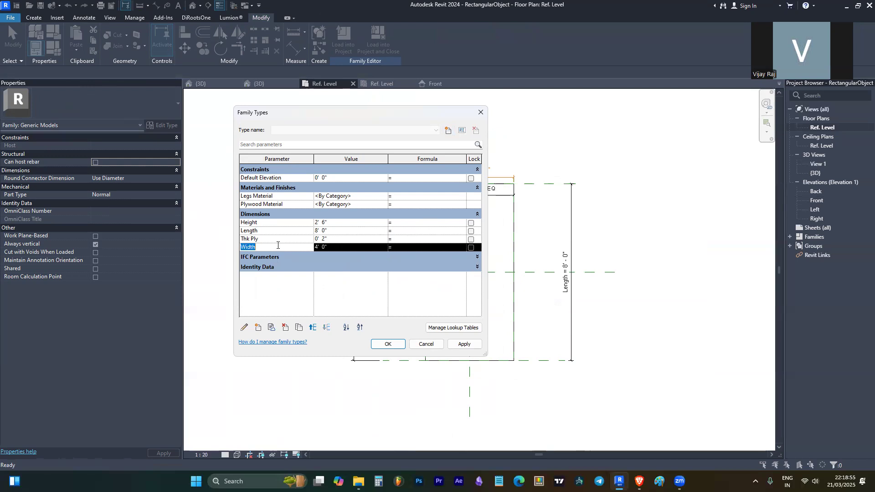
{"action": "left_click", "coordinate": [406, 231]}
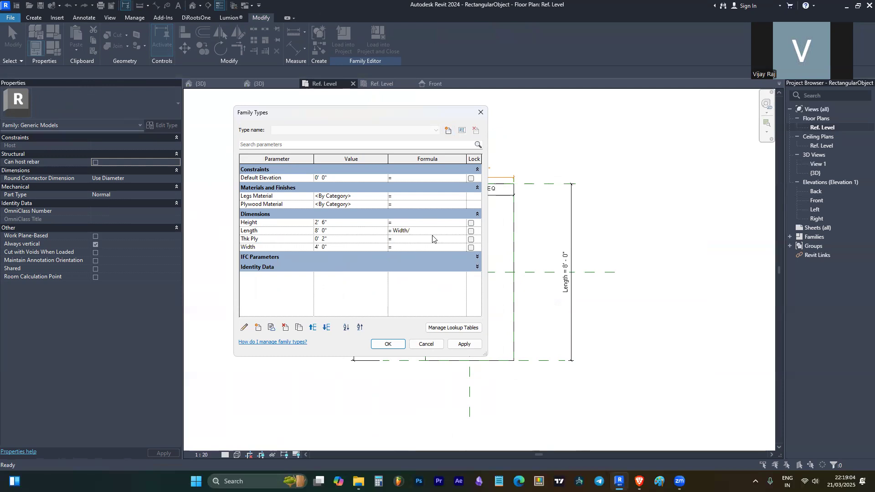
{"action": "key", "text": "Tab"}
{"action": "left_click", "coordinate": [431, 230]}
{"action": "left_click", "coordinate": [432, 230]}
{"action": "type", "text": "3"}
{"action": "key", "text": "Tab"}
{"action": "left_click", "coordinate": [401, 348]}
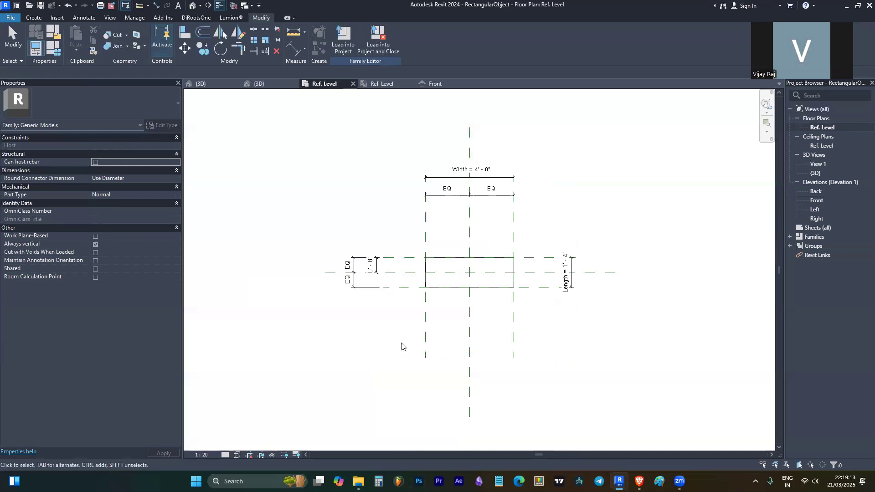
- Set the table top's Width dimension to 6' 0"
{"action": "scroll", "coordinate": [530, 221], "scroll_direction": "up", "scroll_amount": 1}
{"action": "double_click", "coordinate": [435, 142]}
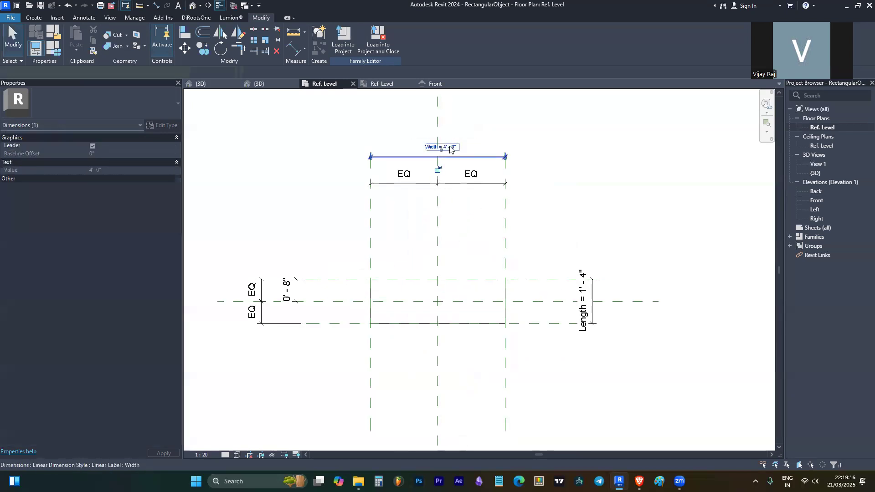
{"action": "left_click", "coordinate": [425, 144]}
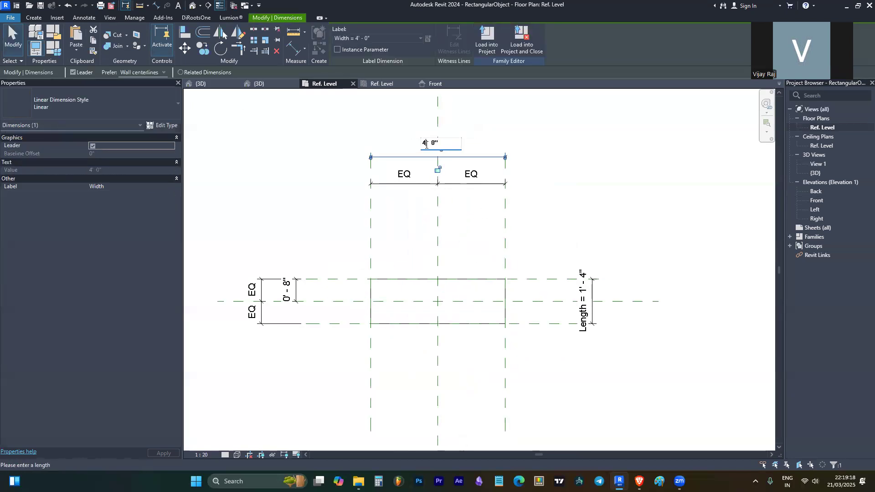
{"action": "key", "text": "Return"}
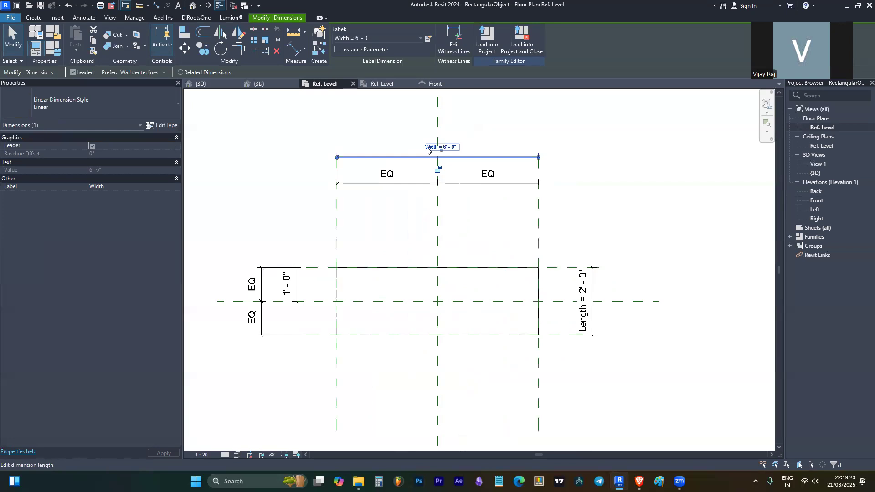
{"action": "left_click", "coordinate": [360, 191]}
- Inspect the resized slab in the 3D view, then return to the Ref. Level floor plan
{"action": "scroll", "coordinate": [360, 189], "scroll_direction": "down", "scroll_amount": 2}
{"action": "scroll", "coordinate": [391, 259], "scroll_direction": "up", "scroll_amount": 2}
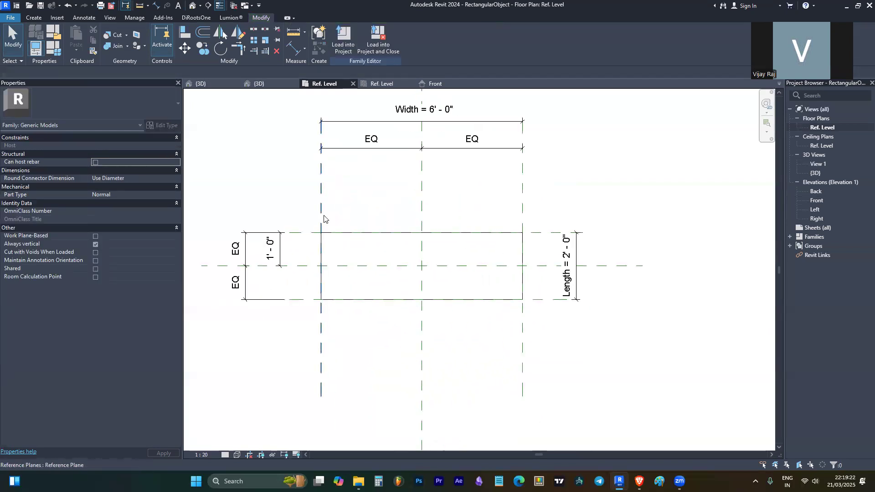
{"action": "left_click", "coordinate": [344, 234]}
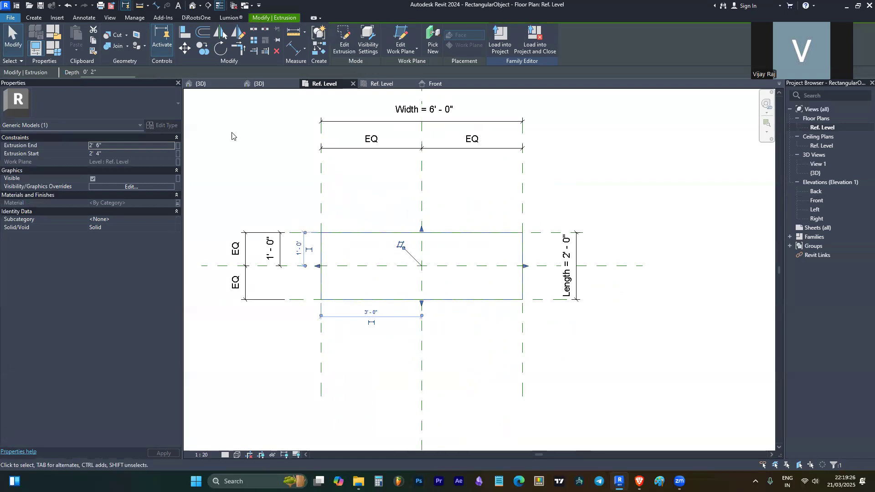
{"action": "left_click", "coordinate": [192, 6]}
{"action": "middle_click_drag", "start_coordinate": [536, 306], "coordinate": [408, 292], "text": "shift"}
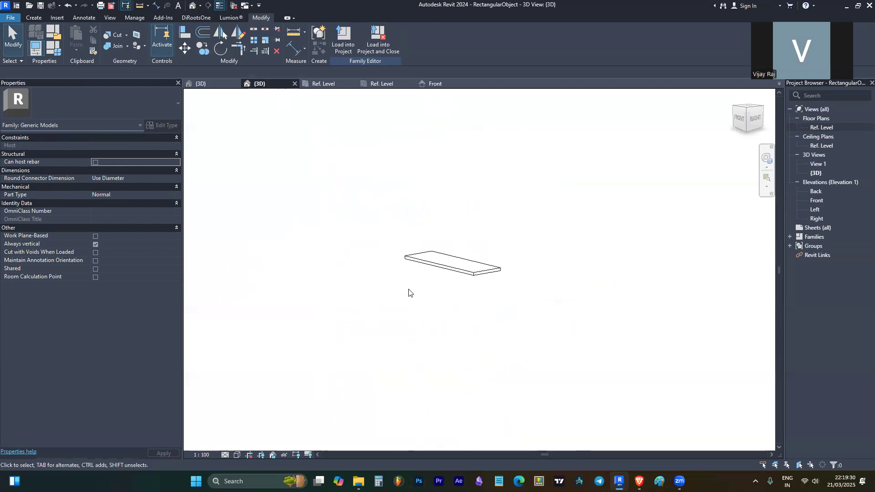
{"action": "left_click", "coordinate": [434, 83]}
{"action": "left_click", "coordinate": [381, 85]}
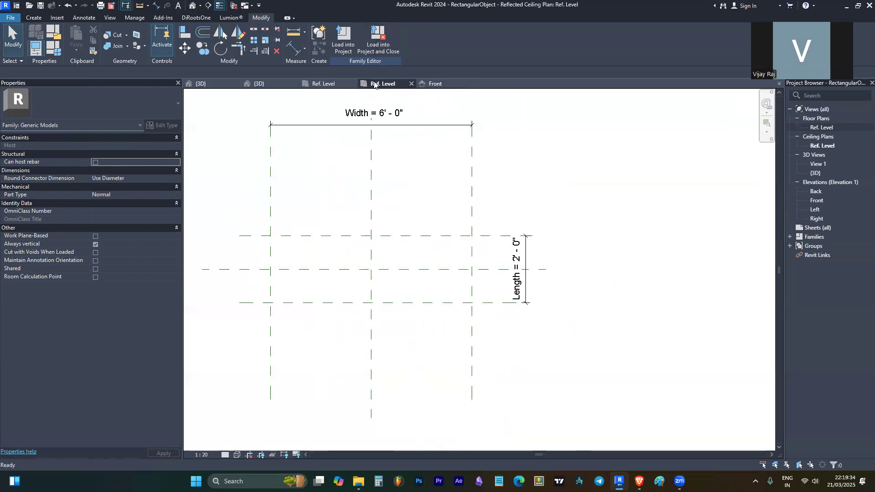
{"action": "left_click", "coordinate": [323, 84]}
{"action": "key", "text": "Escape"}
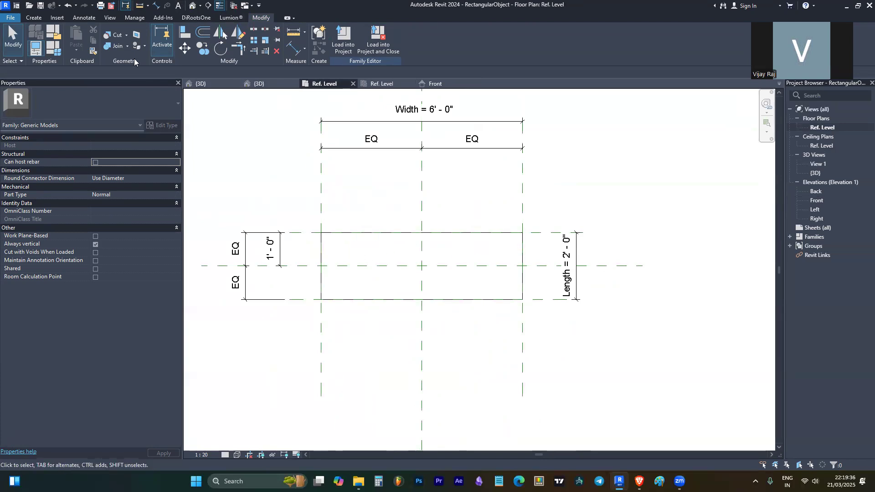
{"action": "left_click", "coordinate": [34, 17]}
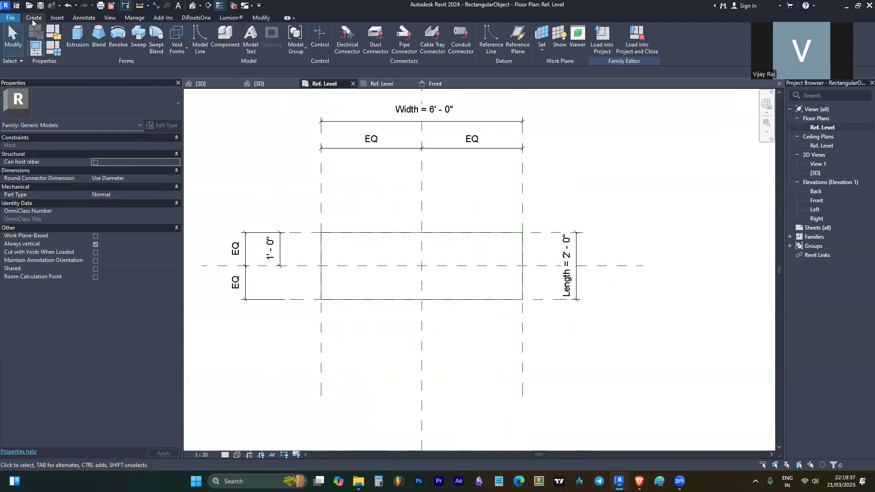
- Sketch a small square leg rectangle at the table top's upper-left corner as a new extrusion
{"action": "left_click", "coordinate": [78, 44]}
{"action": "left_click", "coordinate": [370, 31]}
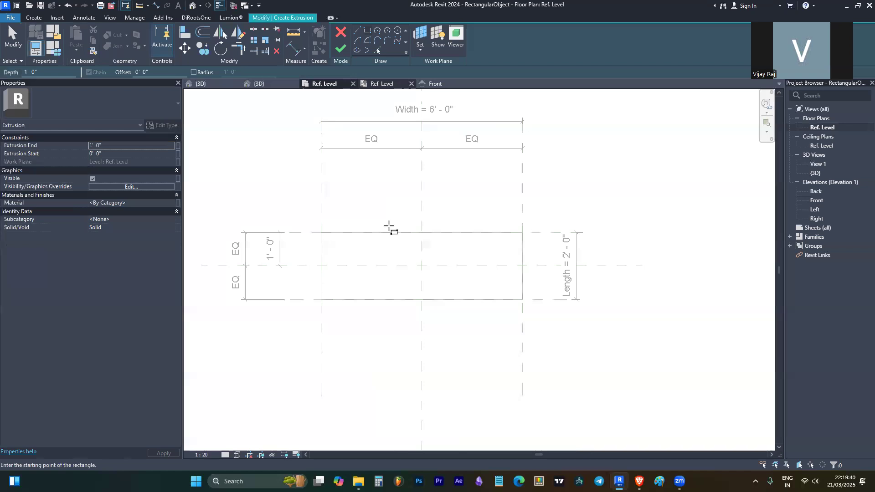
{"action": "scroll", "coordinate": [310, 239], "scroll_direction": "up", "scroll_amount": 5}
{"action": "left_click", "coordinate": [334, 222]}
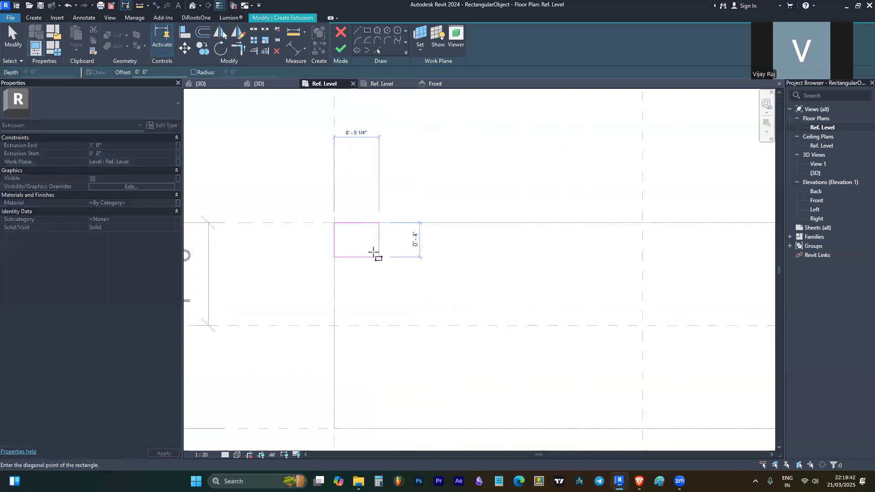
{"action": "scroll", "coordinate": [363, 247], "scroll_direction": "up", "scroll_amount": 4}
{"action": "scroll", "coordinate": [362, 244], "scroll_direction": "down", "scroll_amount": 1}
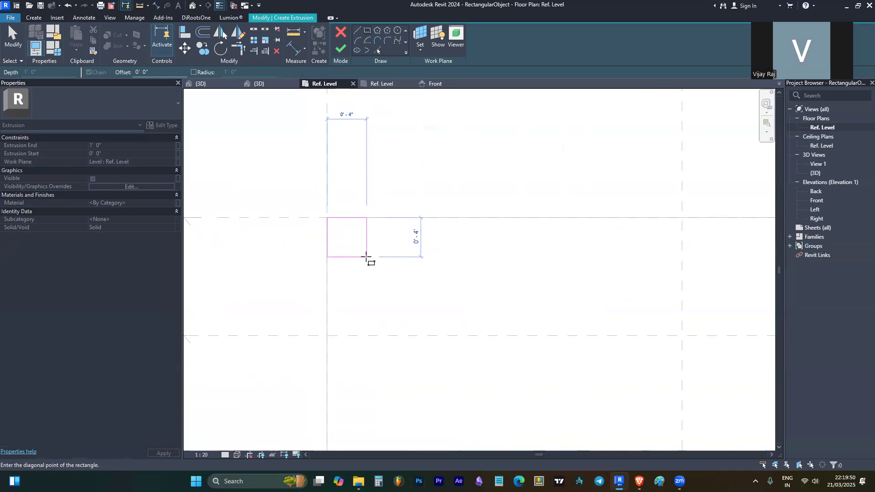
{"action": "left_click", "coordinate": [366, 257]}
{"action": "key", "text": "Escape"}
{"action": "key", "text": "Escape"}
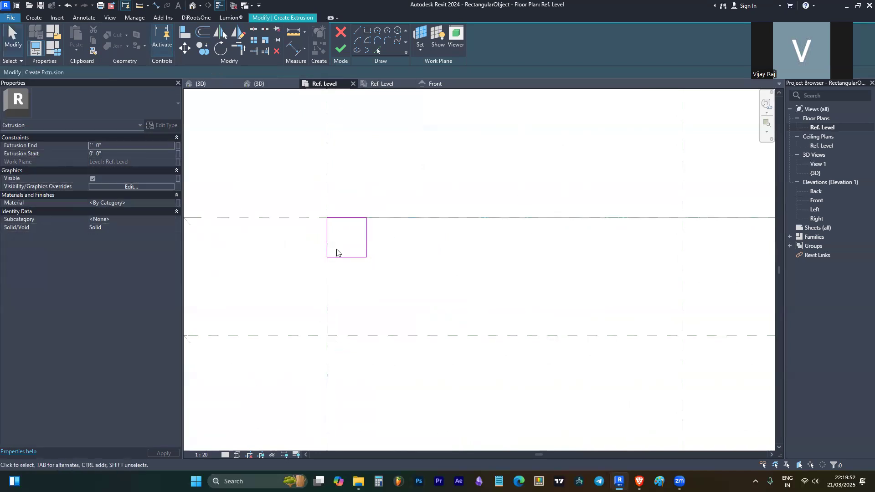
- Add aligned 0' 4" dimensions to both sides of the leg square and select them
{"action": "key", "text": "d"}
{"action": "key", "text": "i"}
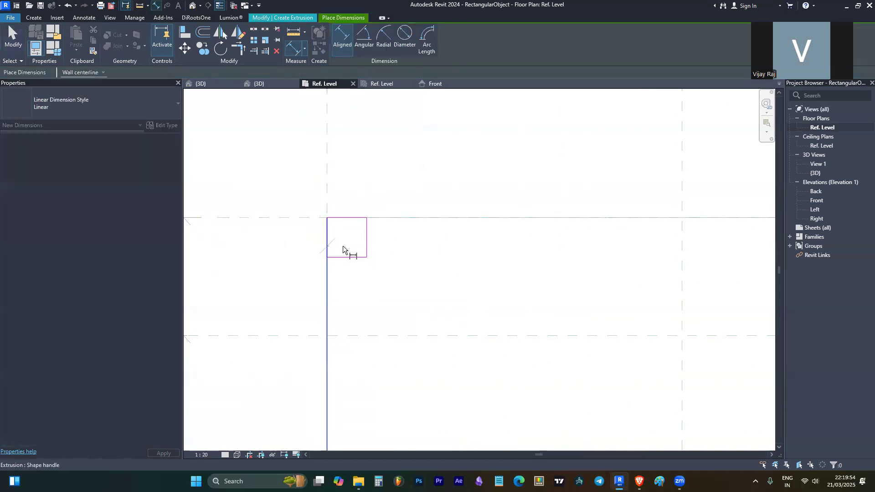
{"action": "scroll", "coordinate": [351, 252], "scroll_direction": "down", "scroll_amount": 2}
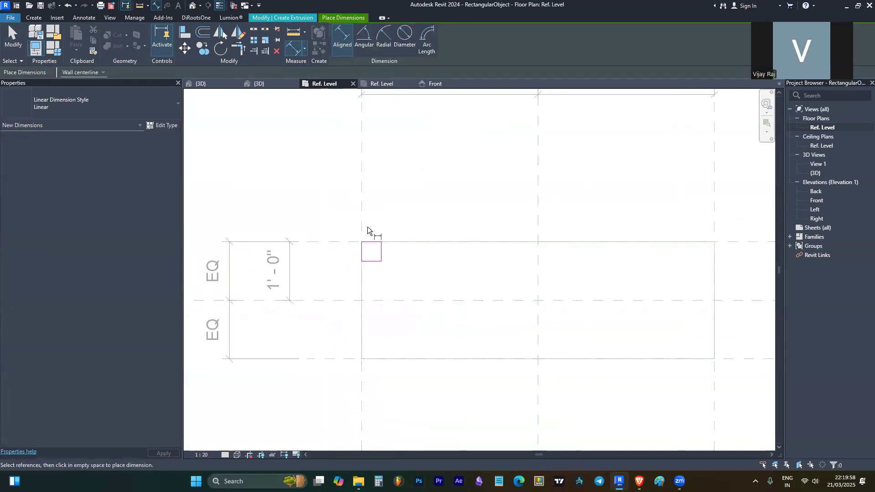
{"action": "scroll", "coordinate": [378, 247], "scroll_direction": "up", "scroll_amount": 2}
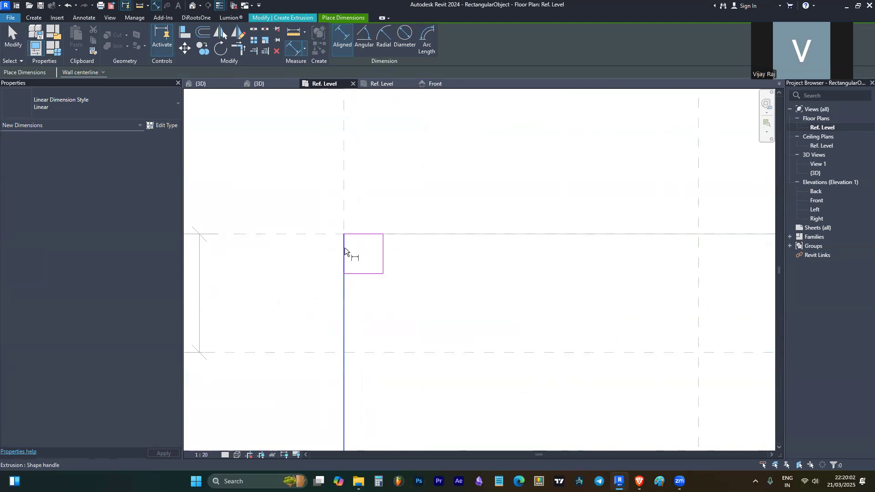
{"action": "scroll", "coordinate": [344, 248], "scroll_direction": "down", "scroll_amount": 2}
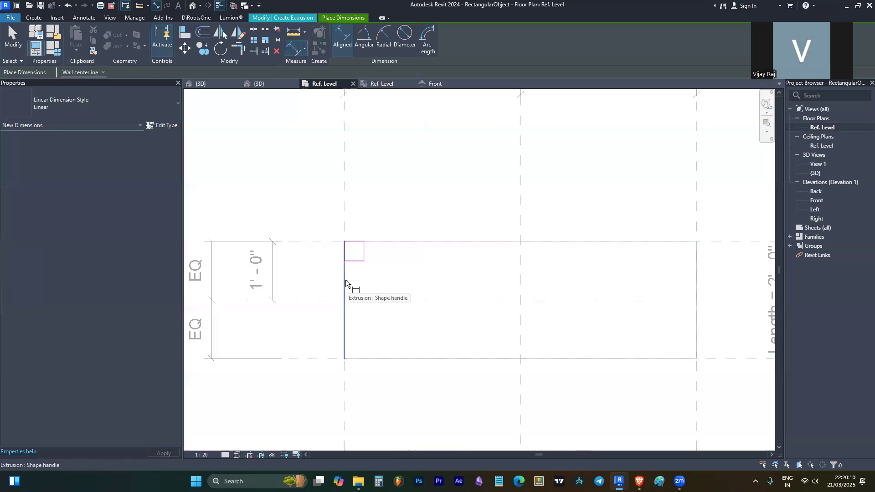
{"action": "scroll", "coordinate": [342, 238], "scroll_direction": "up", "scroll_amount": 5}
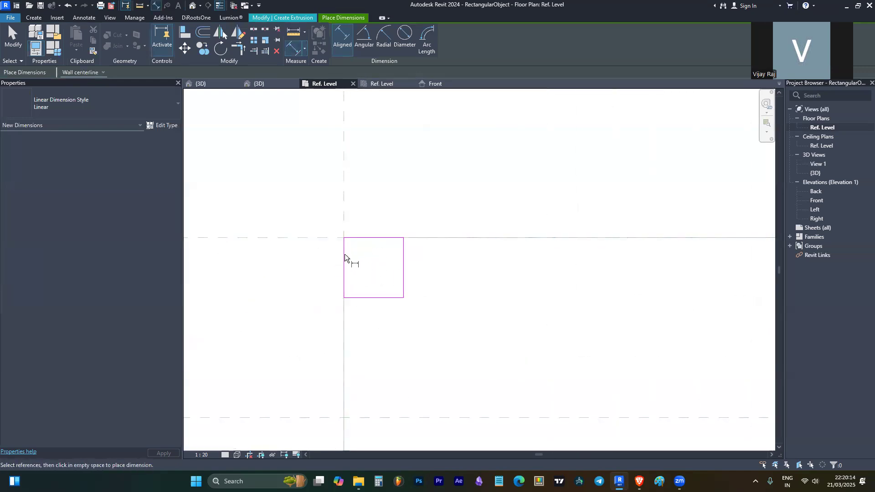
{"action": "scroll", "coordinate": [345, 256], "scroll_direction": "down", "scroll_amount": 2}
{"action": "scroll", "coordinate": [336, 283], "scroll_direction": "down", "scroll_amount": 3}
{"action": "scroll", "coordinate": [351, 291], "scroll_direction": "up", "scroll_amount": 2}
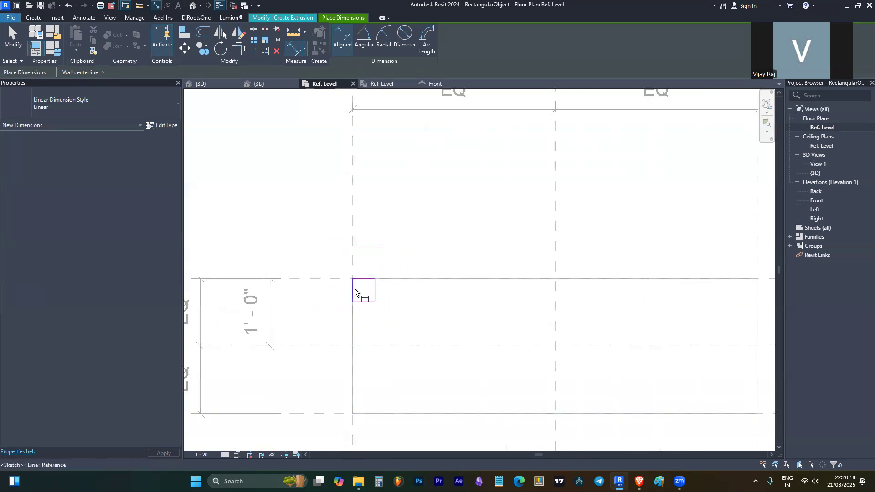
{"action": "left_click", "coordinate": [355, 292]}
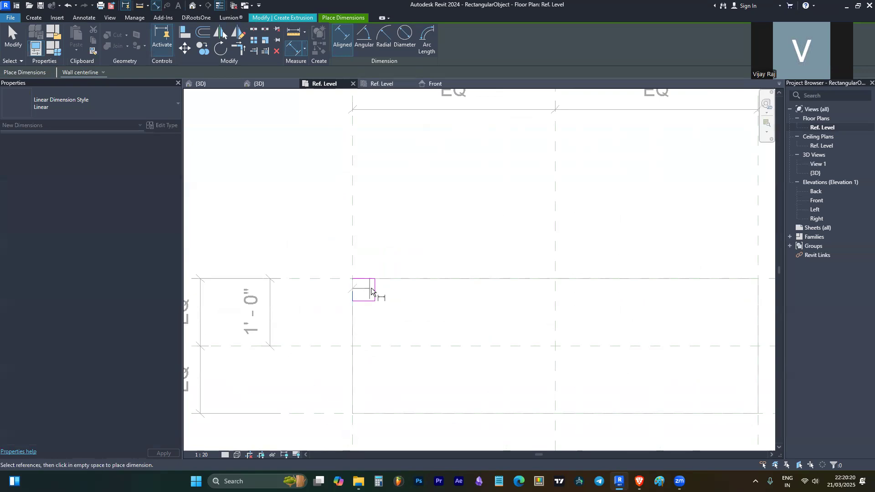
{"action": "left_click", "coordinate": [374, 290]}
{"action": "left_click", "coordinate": [378, 250]}
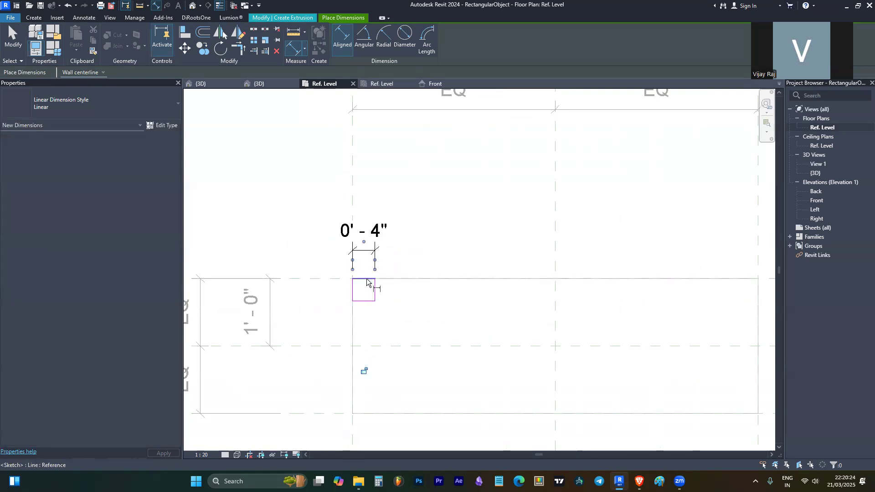
{"action": "left_click", "coordinate": [367, 279]}
{"action": "left_click", "coordinate": [367, 301]}
{"action": "left_click", "coordinate": [420, 313]}
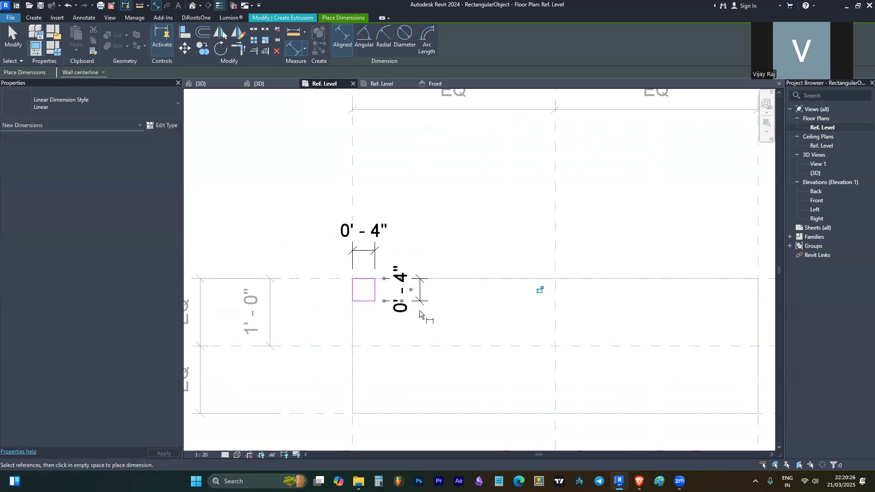
{"action": "key", "text": "Escape"}
{"action": "key", "text": "Escape"}
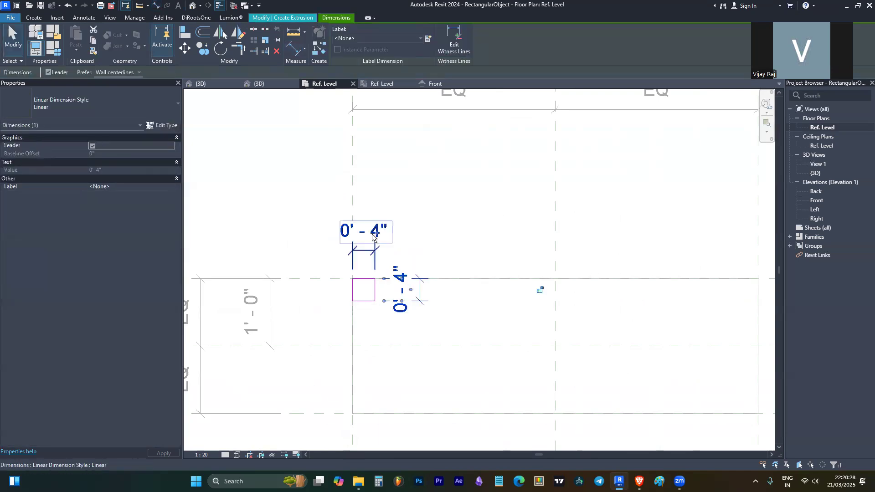
{"action": "left_click", "coordinate": [372, 235], "text": "ctrl"}
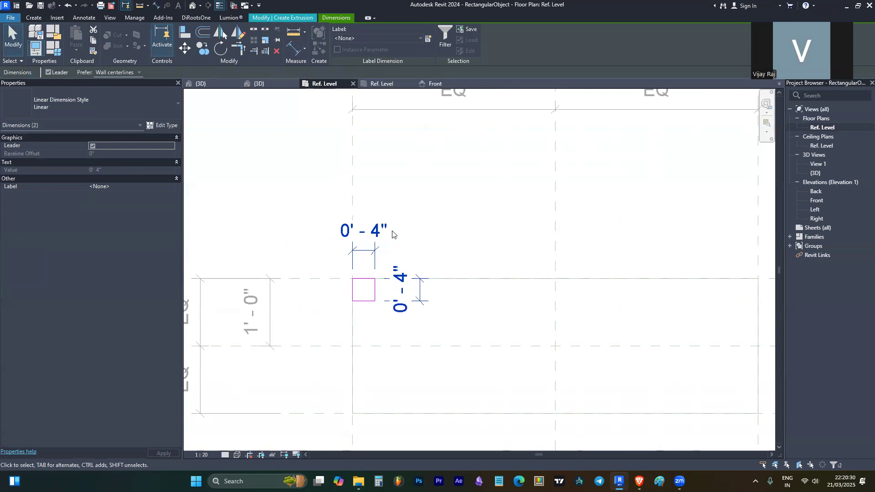
- Label both leg dimensions with a new type parameter named Leg Thk
{"action": "left_click", "coordinate": [427, 40]}
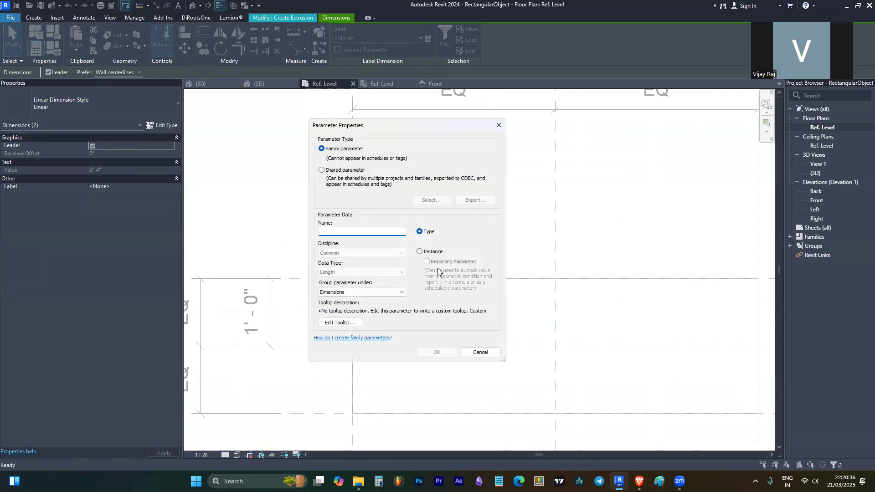
{"action": "type", "text": "Leg Thk"}
{"action": "key", "text": "Return"}
- Change the Leg Thk value from 4" to 0' 2"
{"action": "left_click", "coordinate": [408, 286]}
{"action": "left_click", "coordinate": [403, 287]}
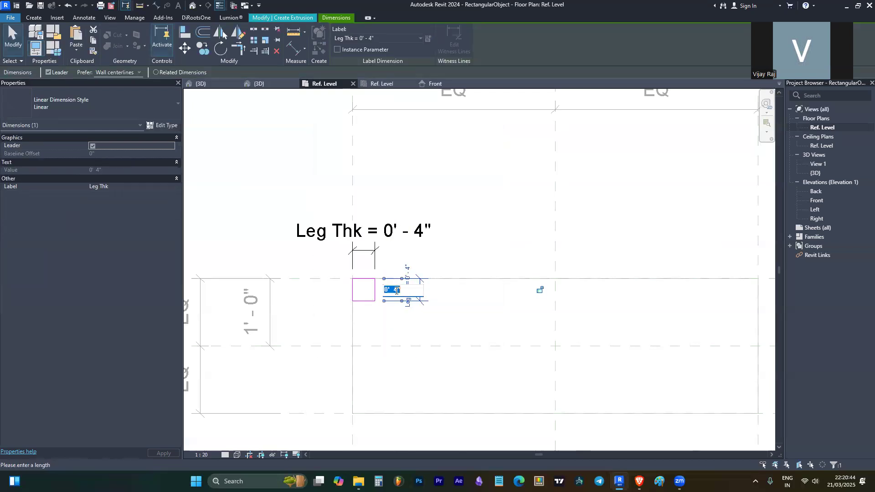
{"action": "left_click", "coordinate": [396, 290]}
{"action": "key", "text": "BackSpace"}
{"action": "key", "text": "Return"}
{"action": "key", "text": "Escape"}
{"action": "scroll", "coordinate": [371, 222], "scroll_direction": "down", "scroll_amount": 2}
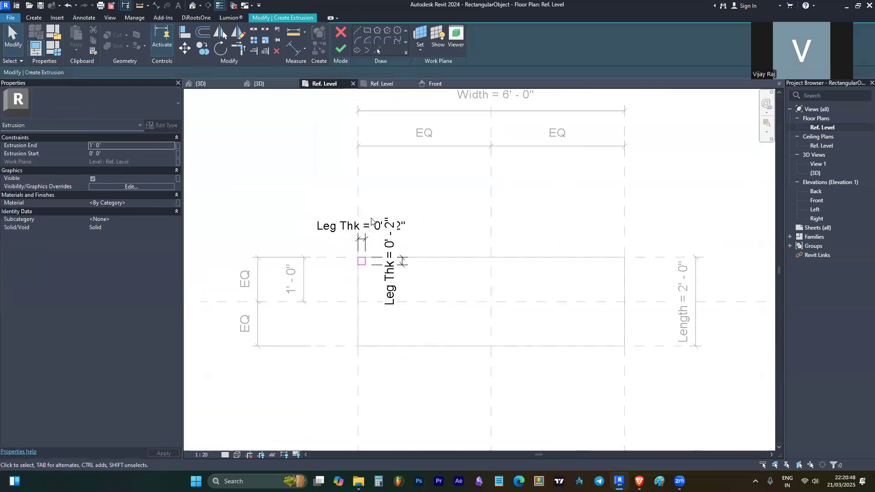
- Finish the leg extrusion sketch and switch to the Front elevation view
{"action": "left_click", "coordinate": [342, 49]}
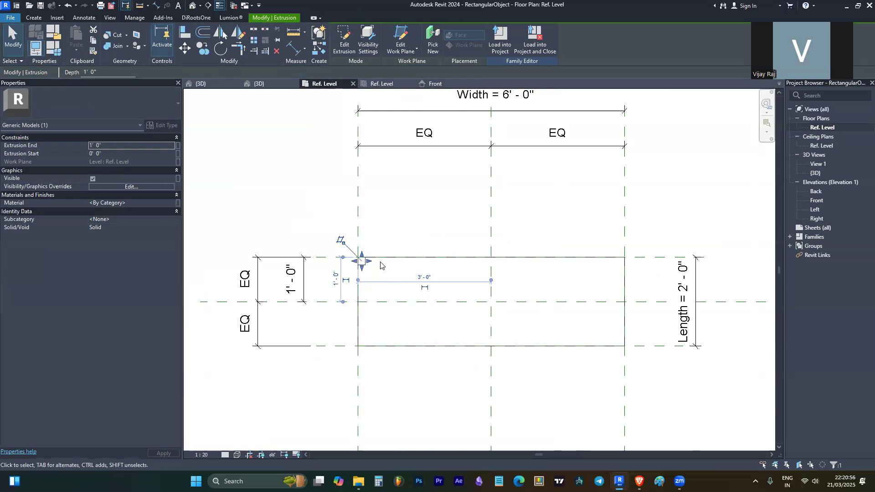
{"action": "left_click", "coordinate": [433, 83]}
{"action": "left_click", "coordinate": [281, 241]}
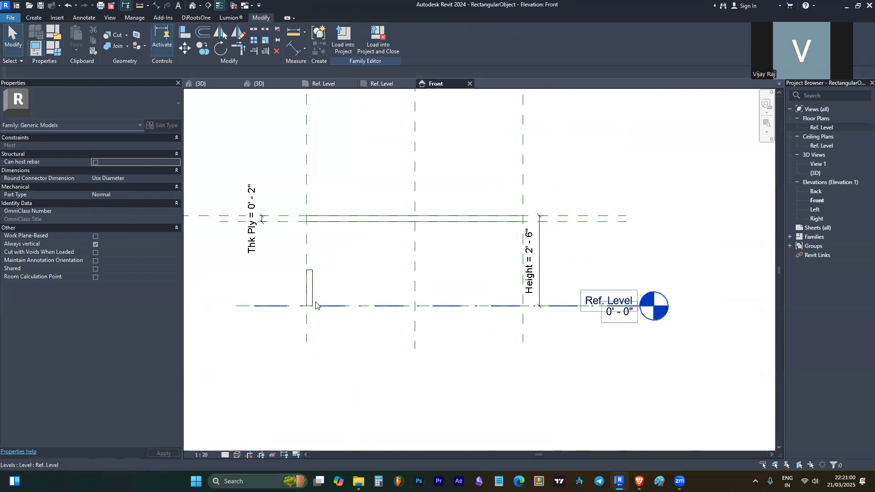
{"action": "scroll", "coordinate": [295, 244], "scroll_direction": "up", "scroll_amount": 2}
{"action": "scroll", "coordinate": [301, 210], "scroll_direction": "down", "scroll_amount": 2}
{"action": "scroll", "coordinate": [213, 208], "scroll_direction": "up", "scroll_amount": 1}
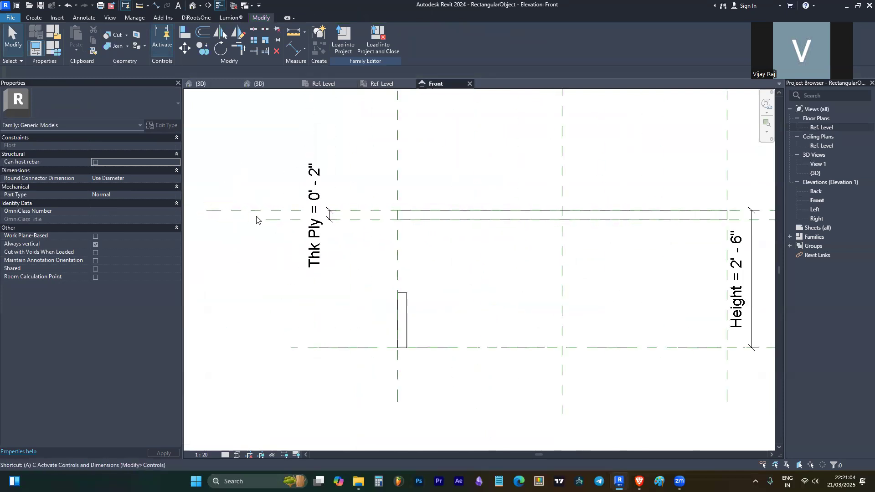
{"action": "key", "text": "l"}
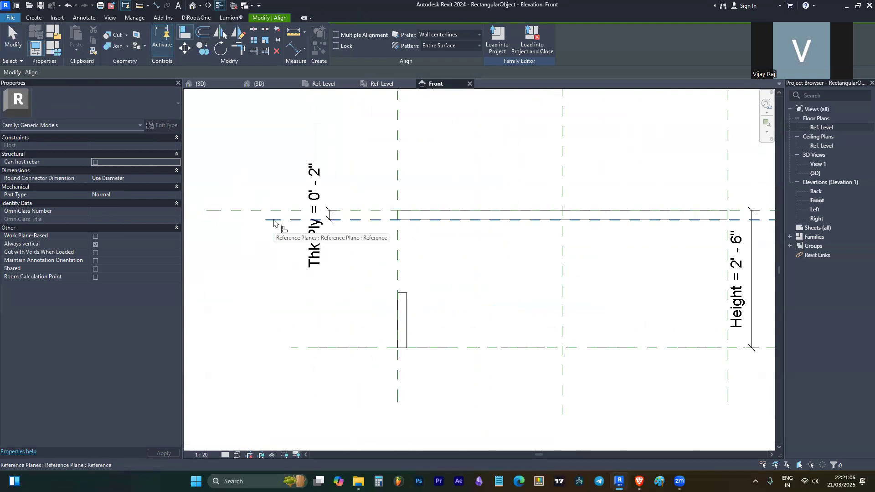
- Align the leg's top edge to the tabletop's underside reference plane
{"action": "left_click", "coordinate": [275, 221]}
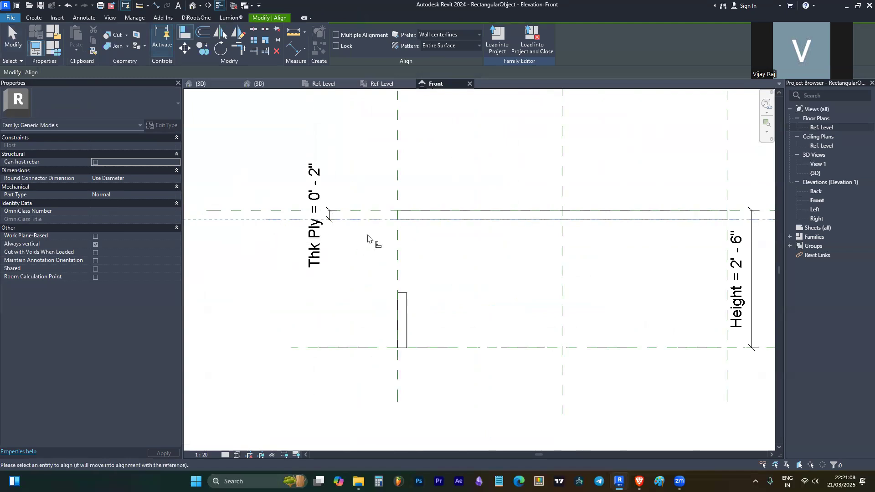
{"action": "left_click", "coordinate": [400, 294]}
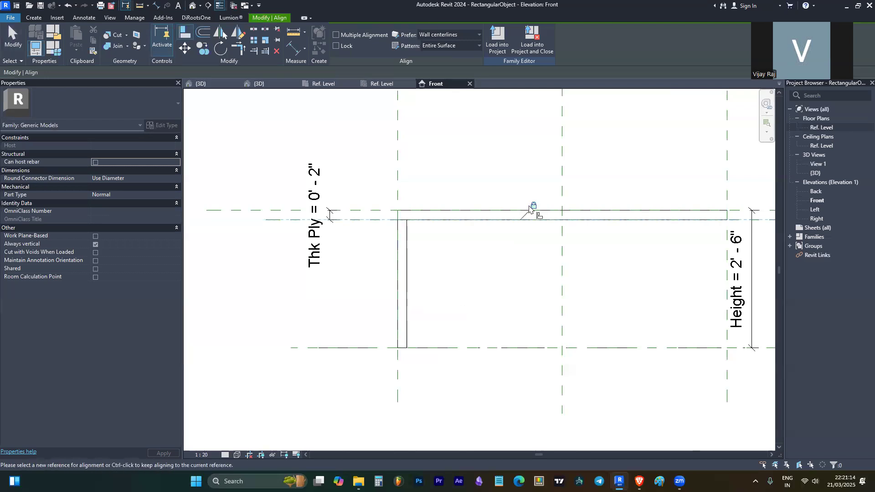
{"action": "key", "text": "Escape"}
{"action": "left_click", "coordinate": [405, 234]}
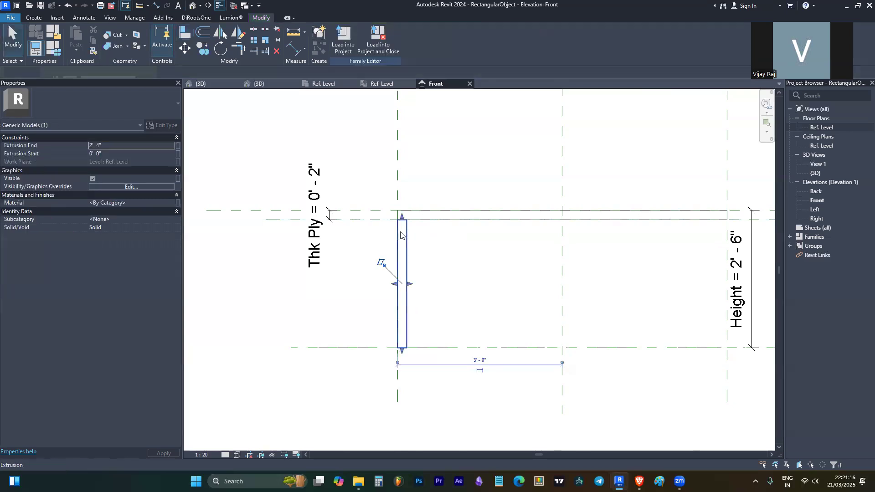
- Flex Height to 4' 6" to test the leg, then undo back to 2' 6"
{"action": "scroll", "coordinate": [406, 234], "scroll_direction": "down", "scroll_amount": 3}
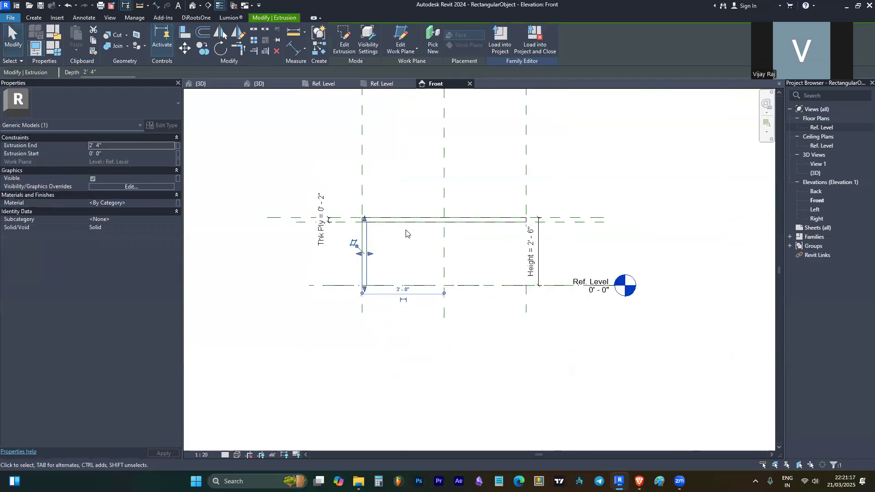
{"action": "left_click", "coordinate": [531, 248]}
{"action": "left_click", "coordinate": [532, 247]}
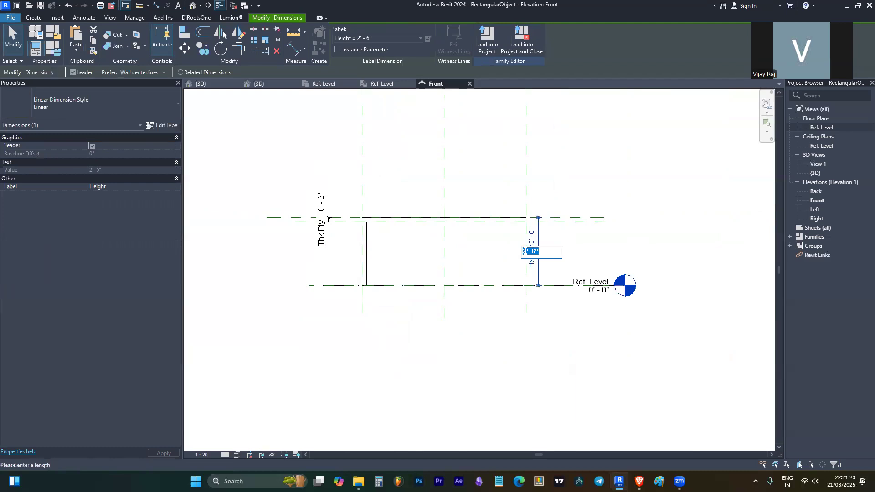
{"action": "key", "text": "Return"}
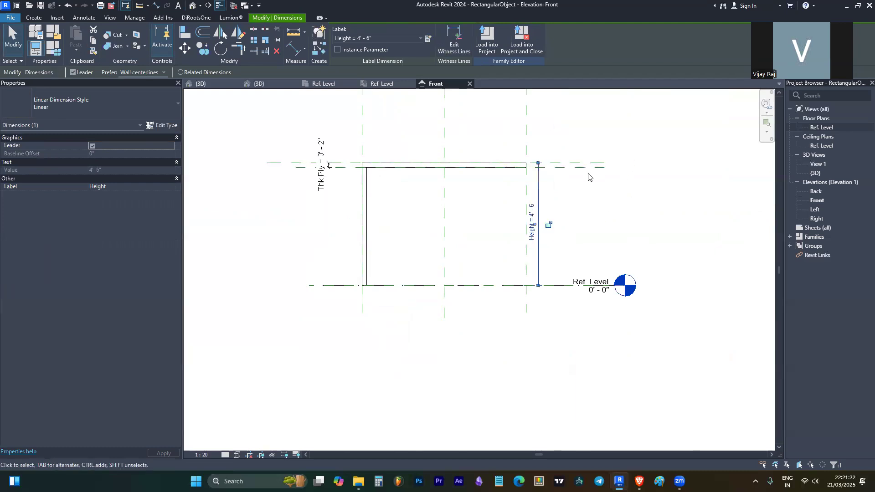
{"action": "key", "text": "ctrl+z"}
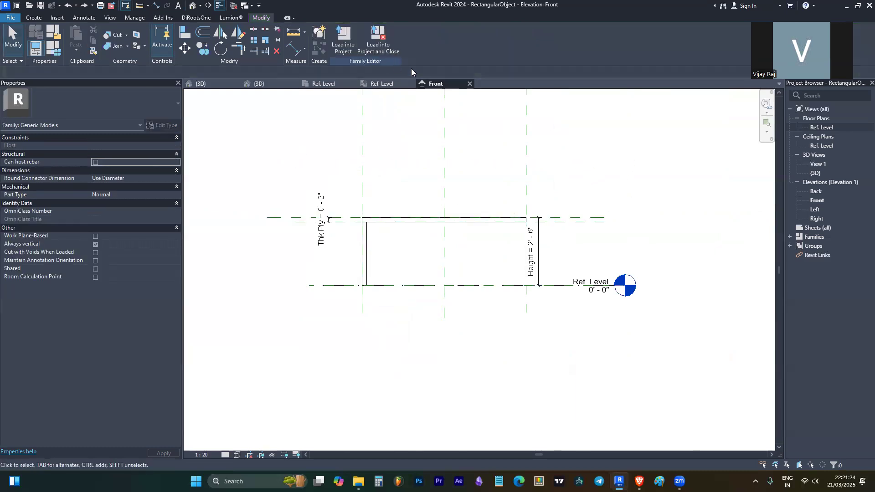
{"action": "left_click", "coordinate": [386, 87]}
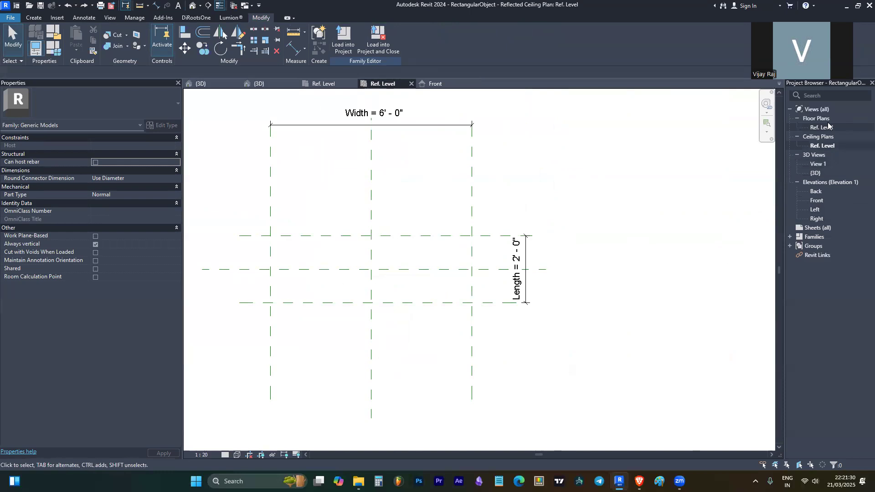
- Close the other open views and select the leg extrusion in the Ref. Level floor plan
{"action": "scroll", "coordinate": [469, 224], "scroll_direction": "down", "scroll_amount": 2}
{"action": "middle_click_drag", "start_coordinate": [469, 224], "coordinate": [525, 256]}
{"action": "scroll", "coordinate": [525, 256], "scroll_direction": "up", "scroll_amount": 1}
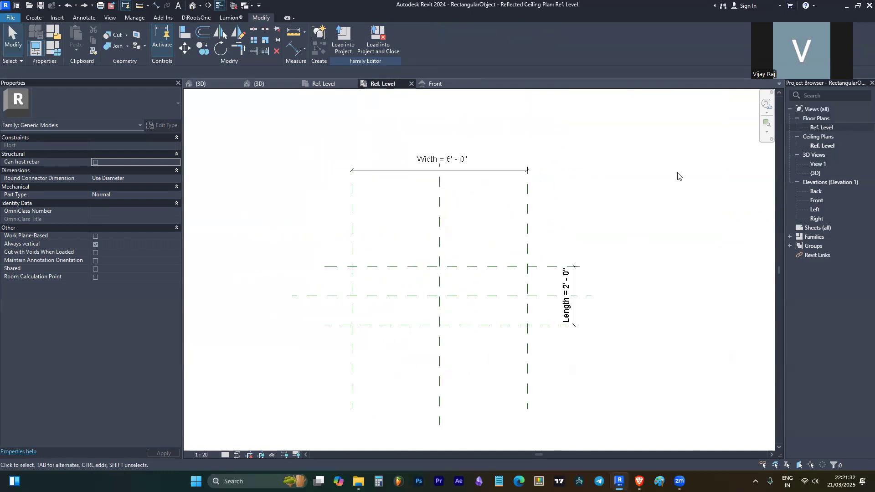
{"action": "double_click", "coordinate": [820, 201]}
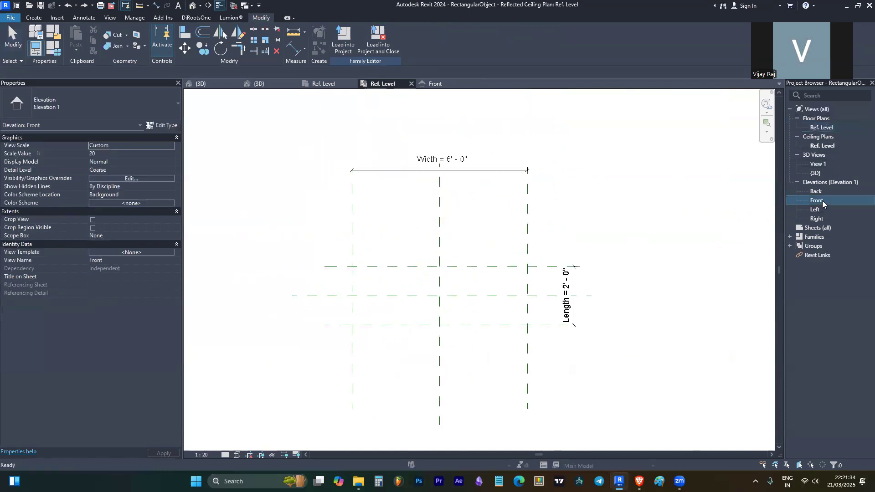
{"action": "scroll", "coordinate": [387, 255], "scroll_direction": "up", "scroll_amount": 1}
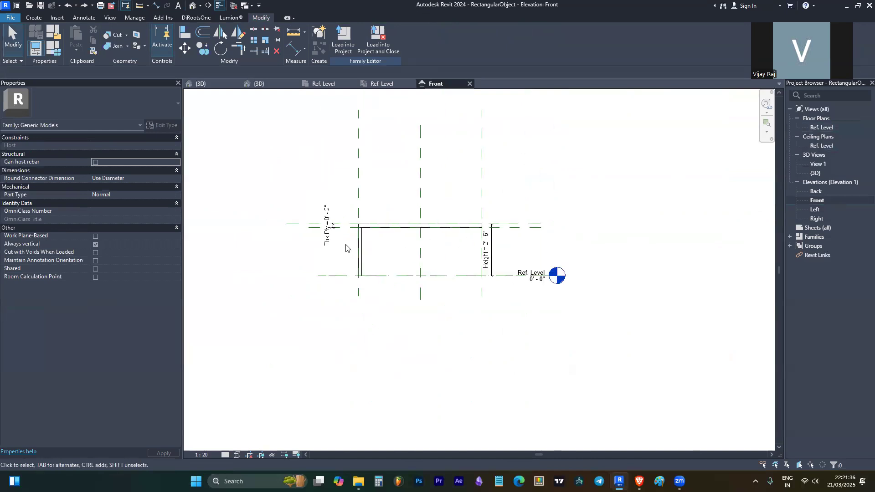
{"action": "left_click", "coordinate": [362, 238]}
{"action": "scroll", "coordinate": [534, 237], "scroll_direction": "up", "scroll_amount": 1}
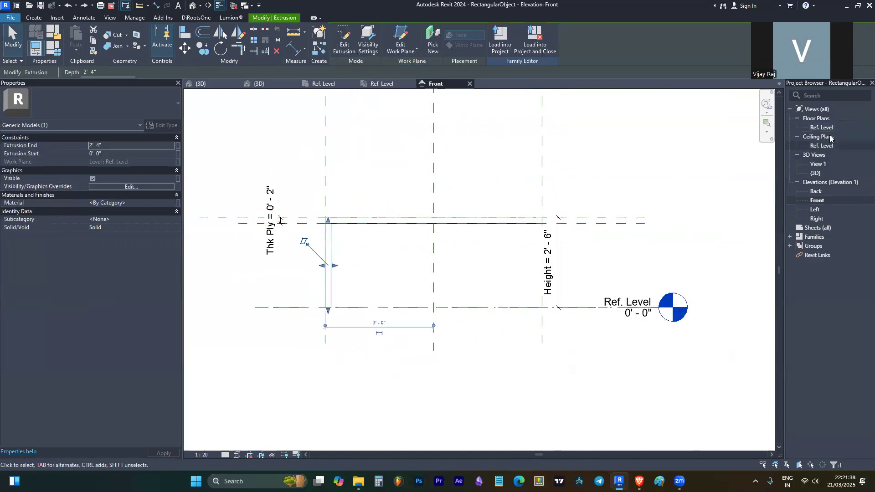
{"action": "double_click", "coordinate": [819, 126]}
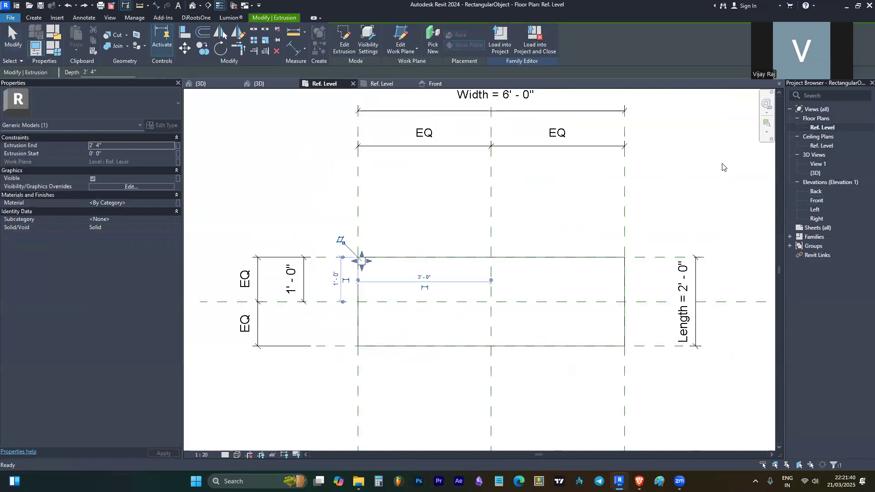
{"action": "scroll", "coordinate": [326, 260], "scroll_direction": "down", "scroll_amount": 2}
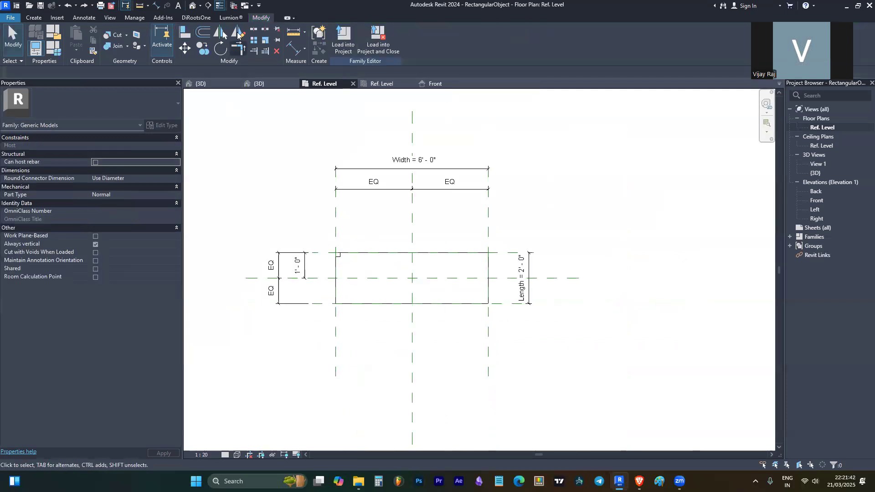
{"action": "left_click", "coordinate": [234, 5]}
{"action": "scroll", "coordinate": [303, 254], "scroll_direction": "up", "scroll_amount": 2}
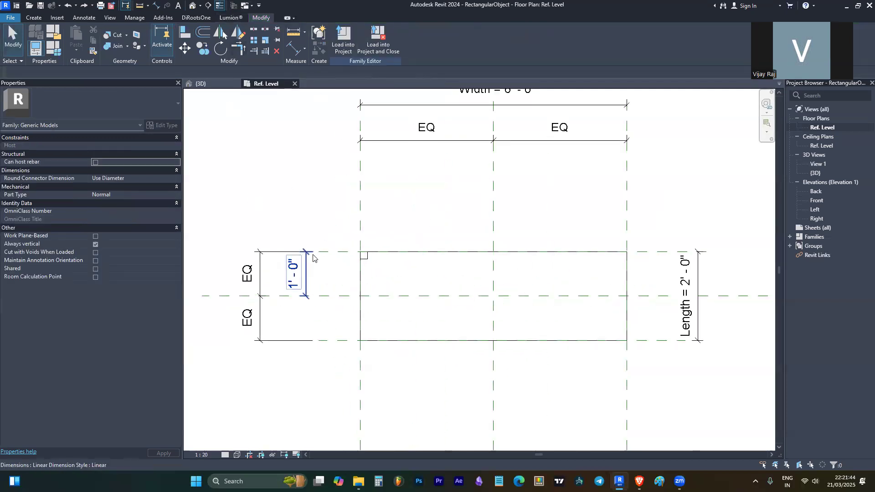
{"action": "left_click", "coordinate": [367, 258]}
{"action": "scroll", "coordinate": [362, 251], "scroll_direction": "up", "scroll_amount": 2}
{"action": "scroll", "coordinate": [352, 250], "scroll_direction": "down", "scroll_amount": 2}
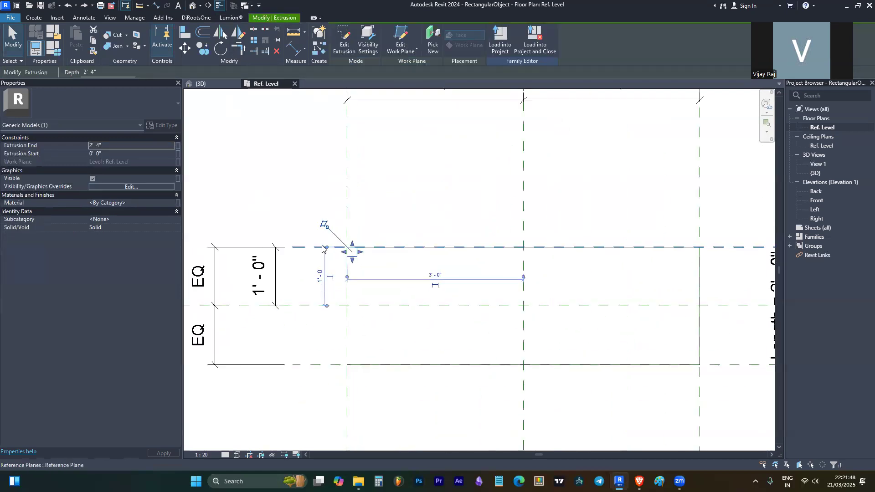
- Copy the leg to the bottom-left and bottom-right corners, moving the right copy into the corner
{"action": "key", "text": "c"}
{"action": "key", "text": "o"}
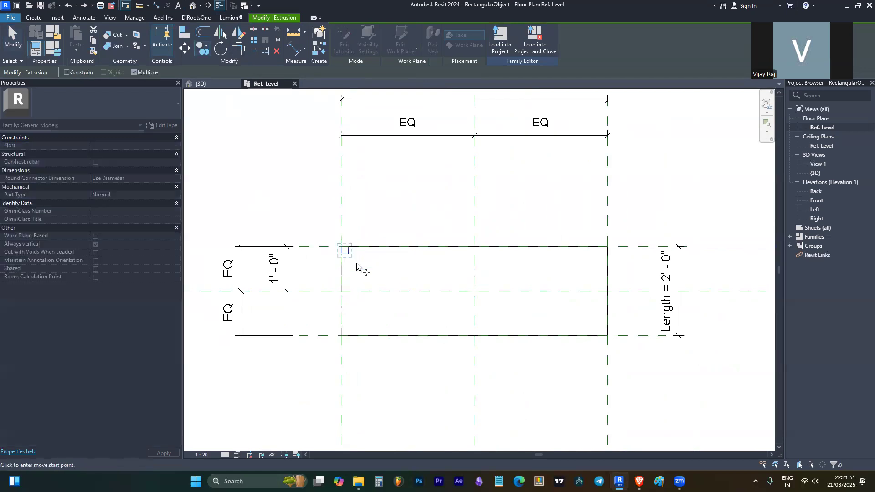
{"action": "left_click", "coordinate": [341, 247]}
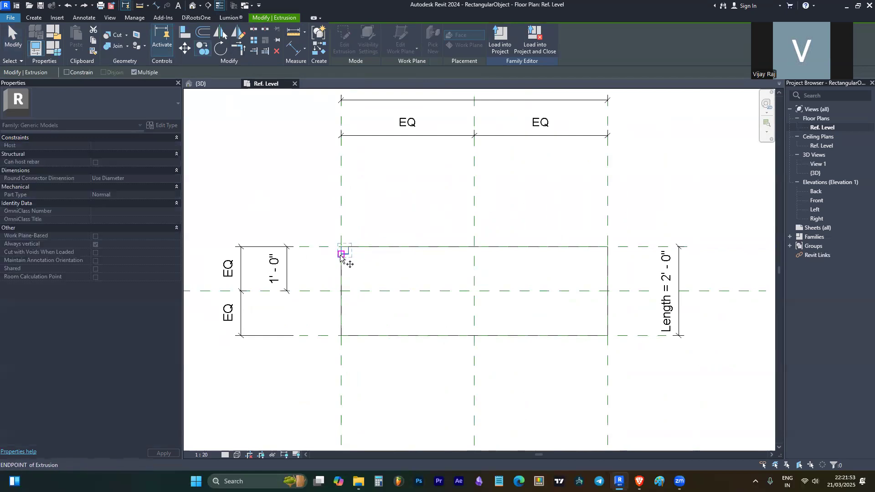
{"action": "left_click", "coordinate": [341, 336]}
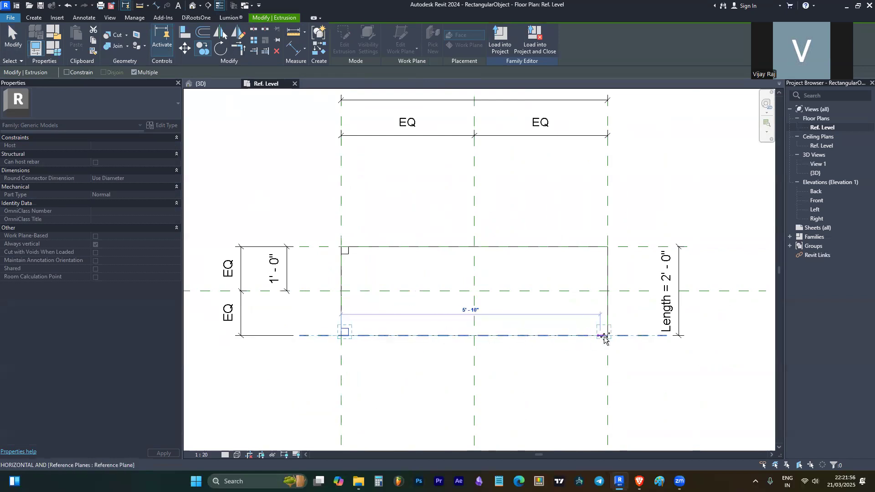
{"action": "left_click", "coordinate": [585, 336]}
{"action": "key", "text": "Escape"}
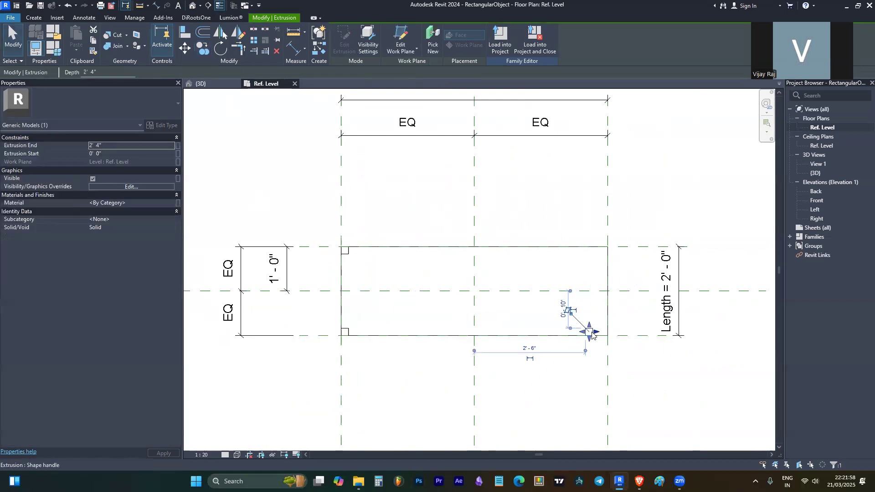
{"action": "scroll", "coordinate": [592, 333], "scroll_direction": "up", "scroll_amount": 2}
{"action": "key", "text": "m"}
{"action": "key", "text": "v"}
{"action": "left_click", "coordinate": [593, 338]}
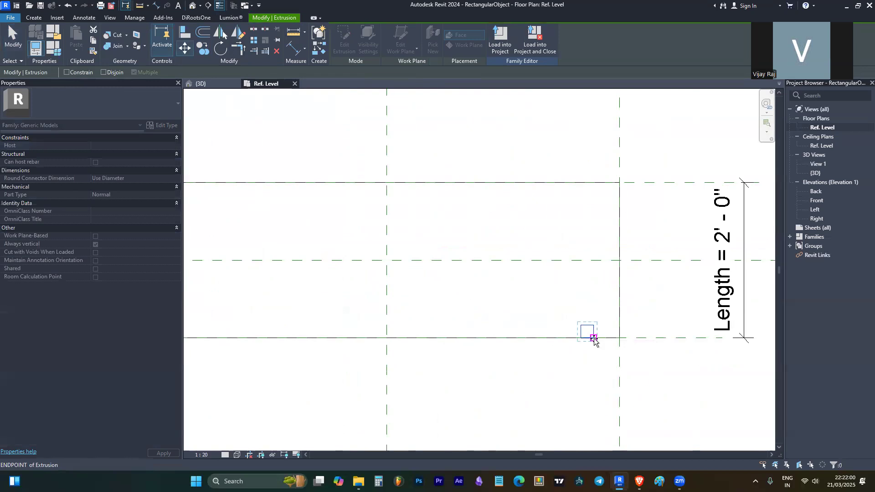
{"action": "left_click", "coordinate": [619, 338]}
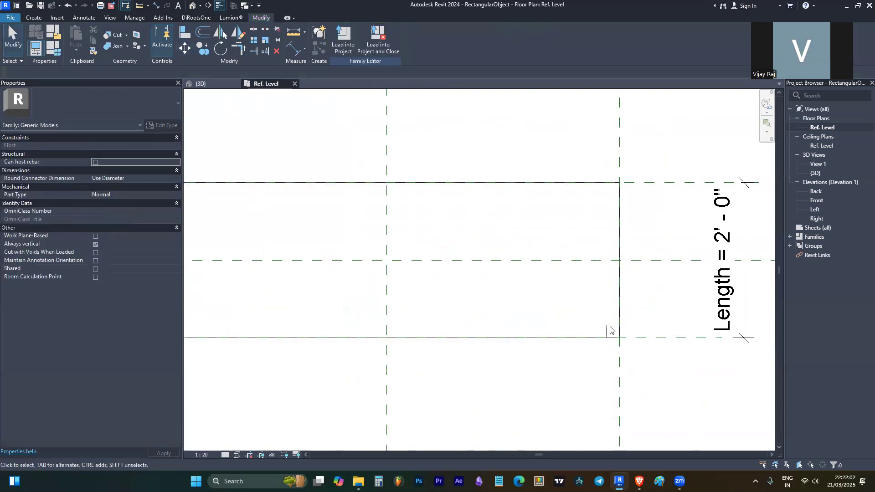
{"action": "key", "text": "Escape"}
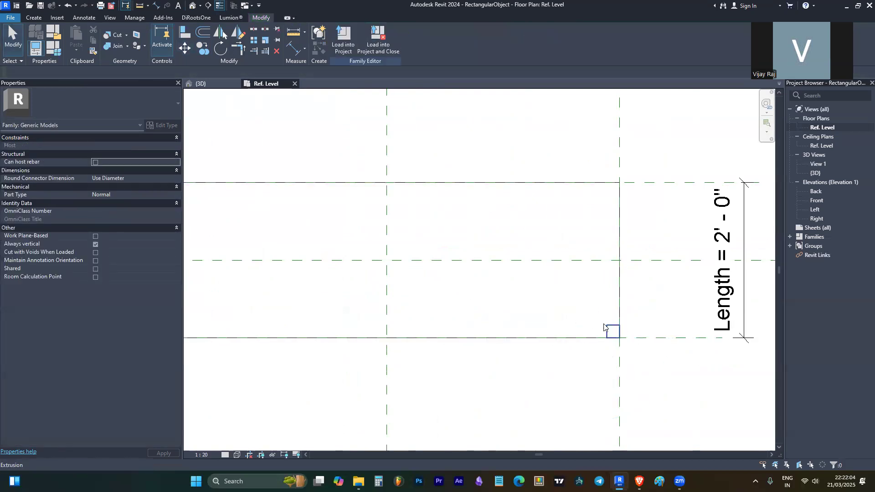
- Copy a leg to the top-right corner and drag it onto the top reference line
{"action": "left_click", "coordinate": [609, 328]}
{"action": "key", "text": "c"}
{"action": "key", "text": "o"}
{"action": "left_click", "coordinate": [619, 338]}
{"action": "left_click", "coordinate": [619, 206]}
{"action": "key", "text": "Escape"}
{"action": "scroll", "coordinate": [613, 201], "scroll_direction": "up", "scroll_amount": 5}
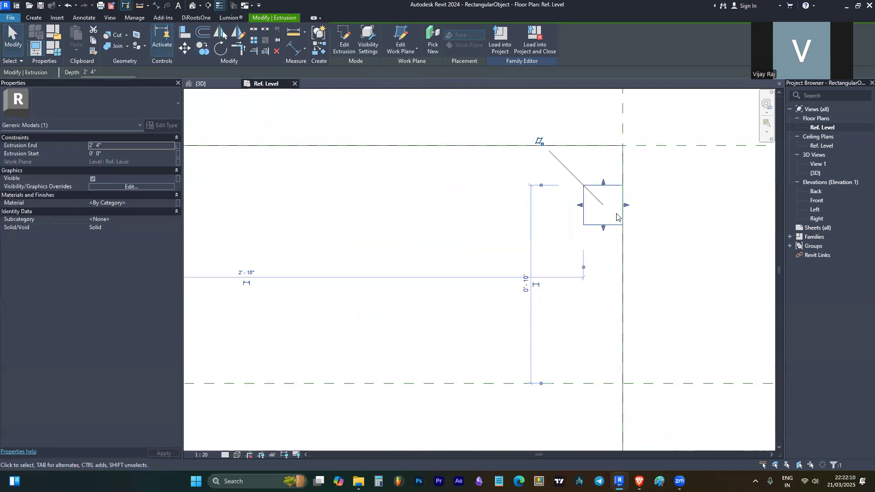
{"action": "left_click_drag", "start_coordinate": [624, 192], "coordinate": [622, 148]}
{"action": "key", "text": "Escape"}
{"action": "scroll", "coordinate": [586, 209], "scroll_direction": "down", "scroll_amount": 5}
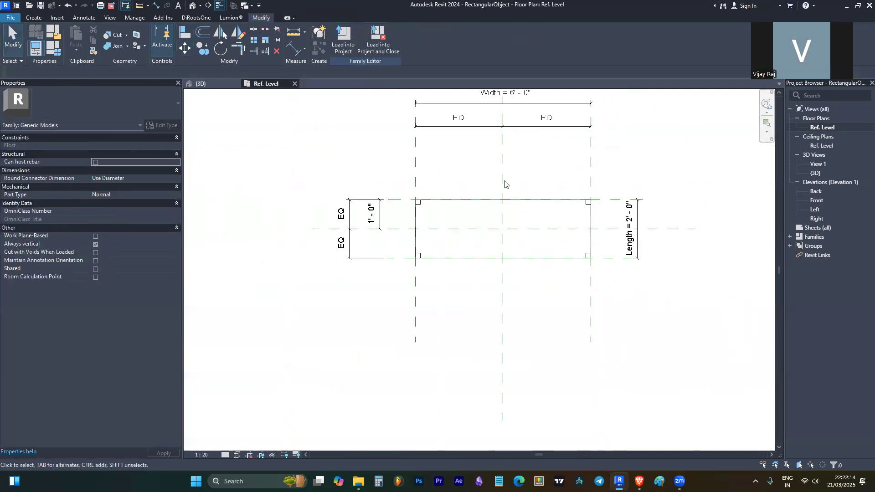
- Orbit the default 3D view to see the table from a higher angle
{"action": "left_click", "coordinate": [192, 5]}
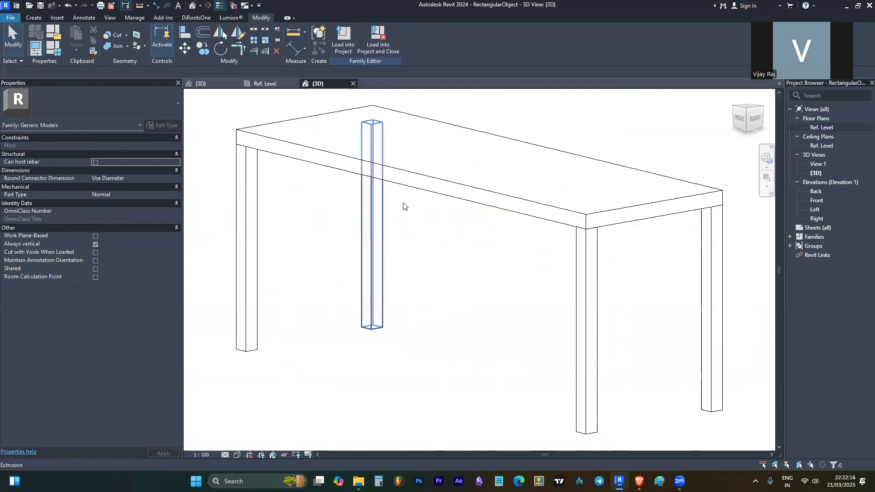
{"action": "scroll", "coordinate": [490, 219], "scroll_direction": "down", "scroll_amount": 3}
{"action": "middle_click_drag", "start_coordinate": [509, 136], "coordinate": [524, 149], "text": "shift"}
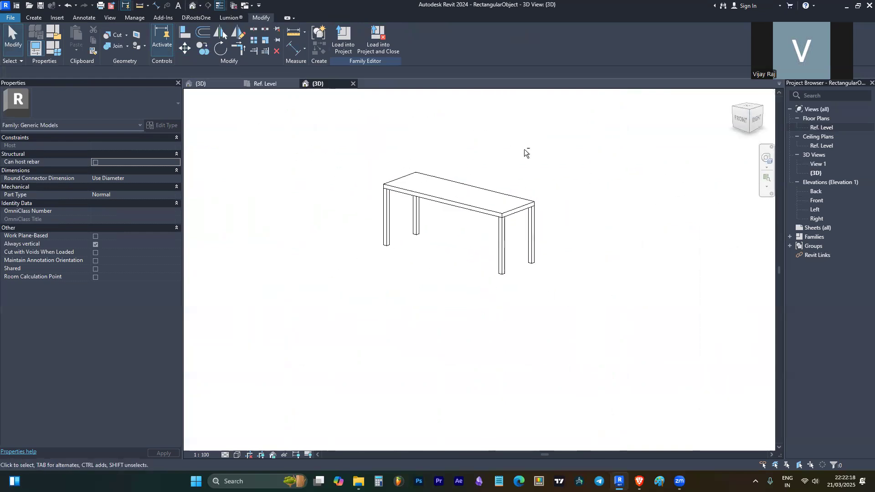
- Change the Height dimension to 4' 6" in the Front elevation
{"action": "double_click", "coordinate": [817, 201]}
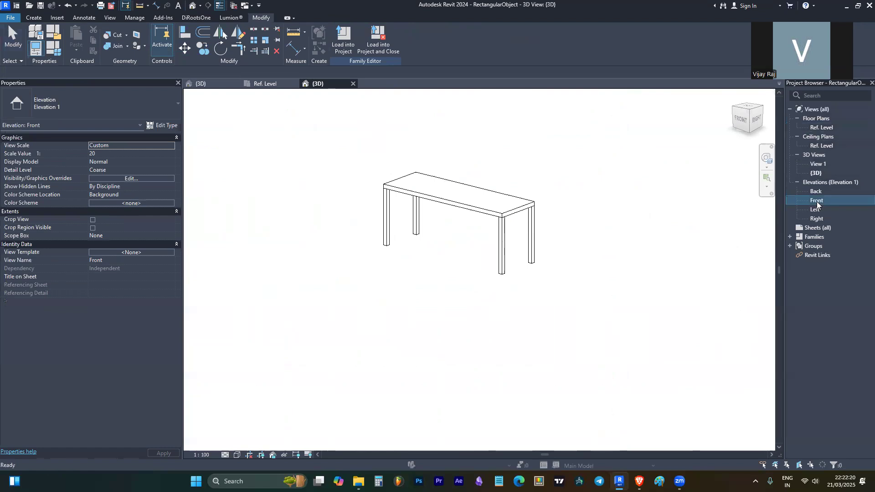
{"action": "left_click", "coordinate": [579, 309]}
{"action": "left_click", "coordinate": [571, 329]}
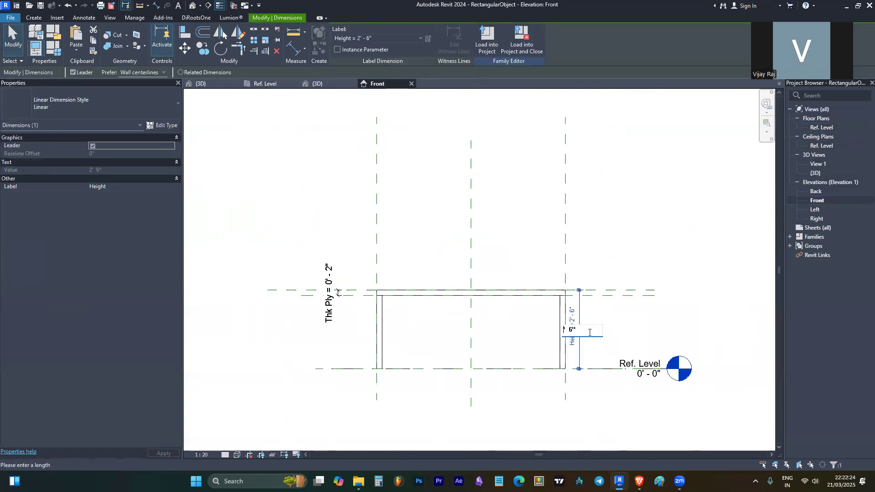
{"action": "type", "text": "4' 6\""}
{"action": "key", "text": "Return"}
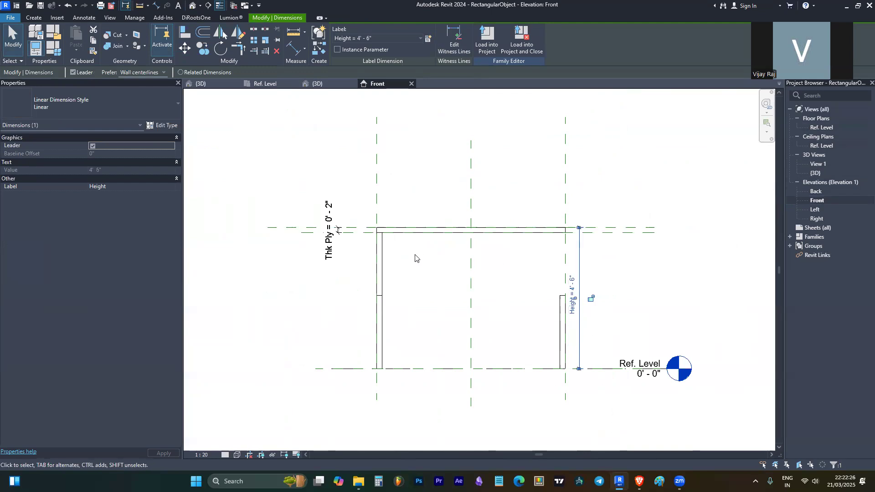
- Check the legs in 3D, seeing the copied legs stay short, then return to Front elevation
{"action": "left_click", "coordinate": [380, 249]}
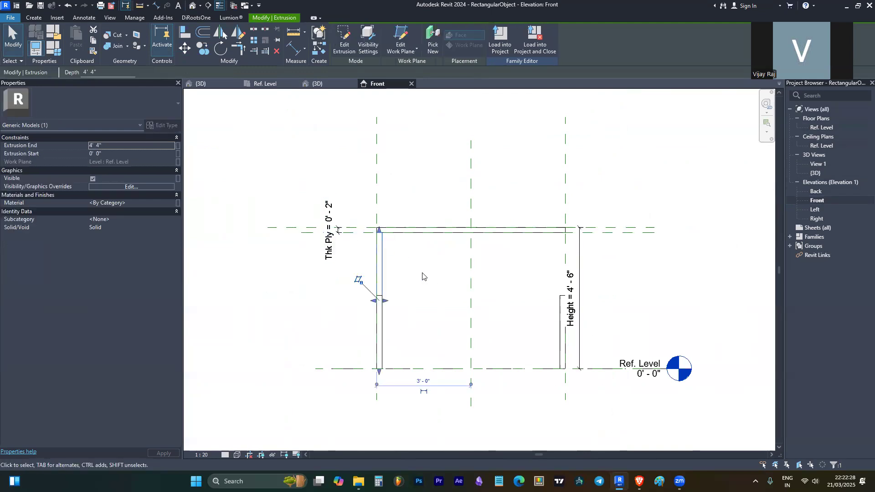
{"action": "left_click", "coordinate": [192, 5]}
{"action": "middle_click_drag", "start_coordinate": [490, 268], "coordinate": [478, 234], "text": "shift"}
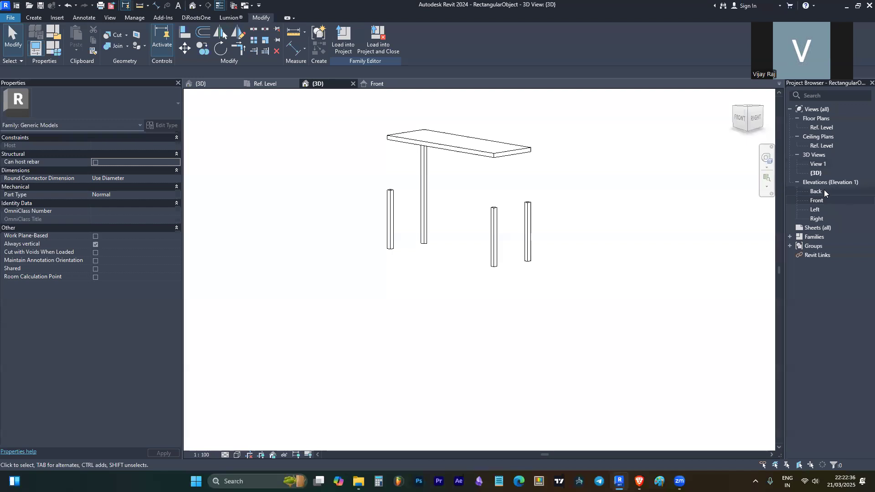
{"action": "double_click", "coordinate": [829, 127]}
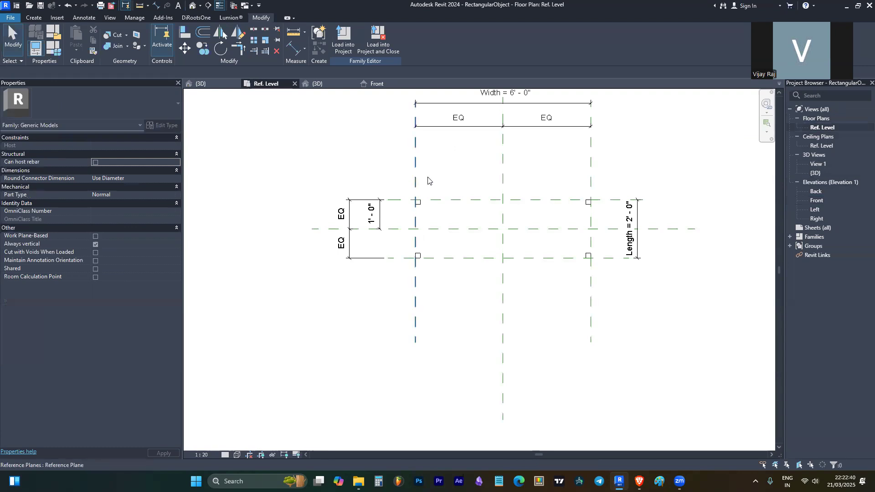
{"action": "double_click", "coordinate": [829, 201]}
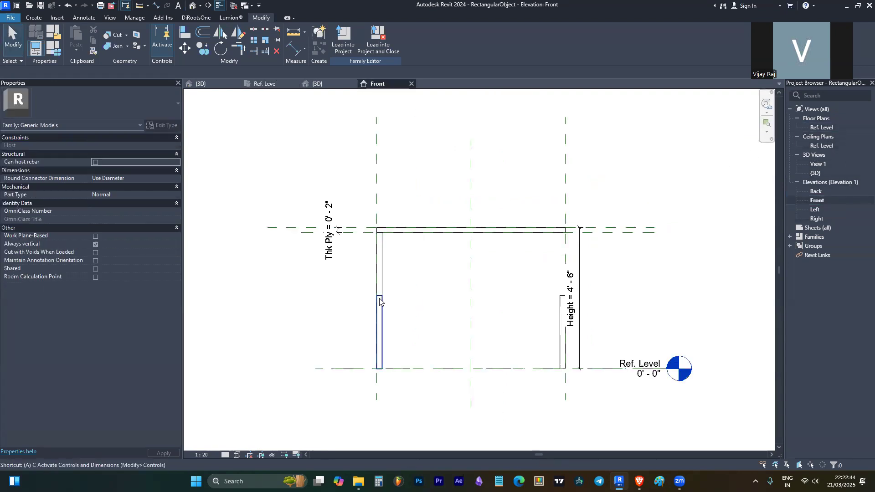
- Use AL to align the left leg's top to the tabletop's underside reference plane
{"action": "key", "text": "a"}
{"action": "key", "text": "l"}
{"action": "left_click", "coordinate": [301, 234]}
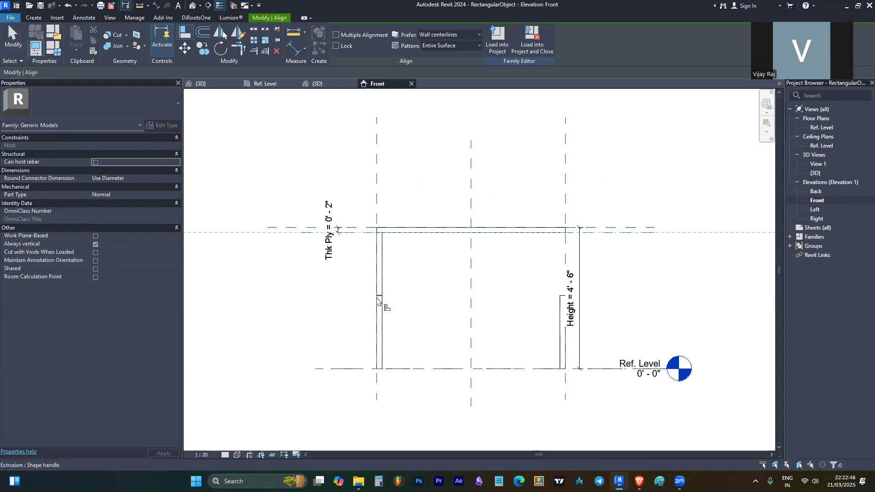
{"action": "left_click", "coordinate": [493, 228]}
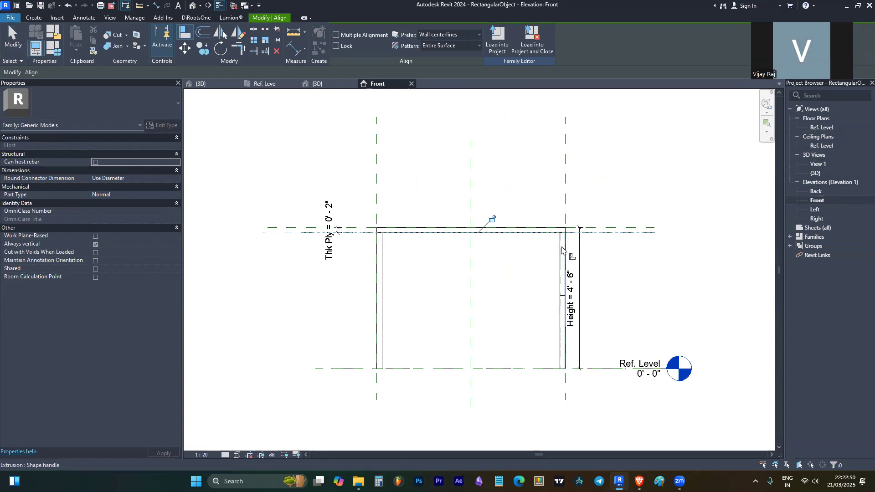
{"action": "key", "text": "Escape"}
{"action": "key", "text": "Escape"}
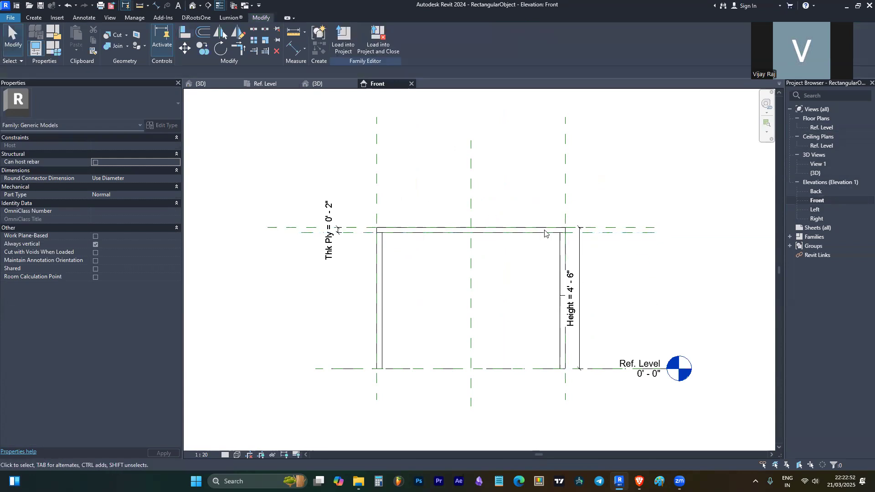
- Align the right leg's top to the same tabletop underside plane
{"action": "scroll", "coordinate": [563, 297], "scroll_direction": "up", "scroll_amount": 4}
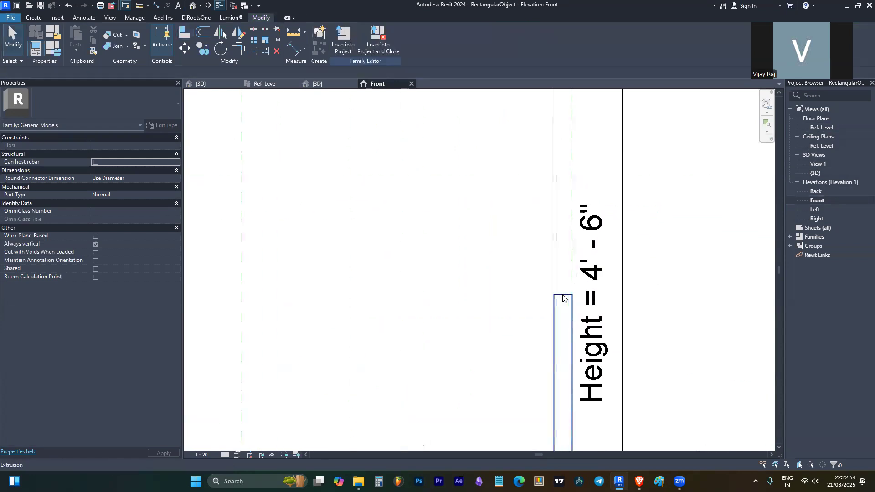
{"action": "left_click", "coordinate": [562, 294]}
{"action": "scroll", "coordinate": [460, 276], "scroll_direction": "down", "scroll_amount": 3}
{"action": "scroll", "coordinate": [460, 276], "scroll_direction": "down", "scroll_amount": 2}
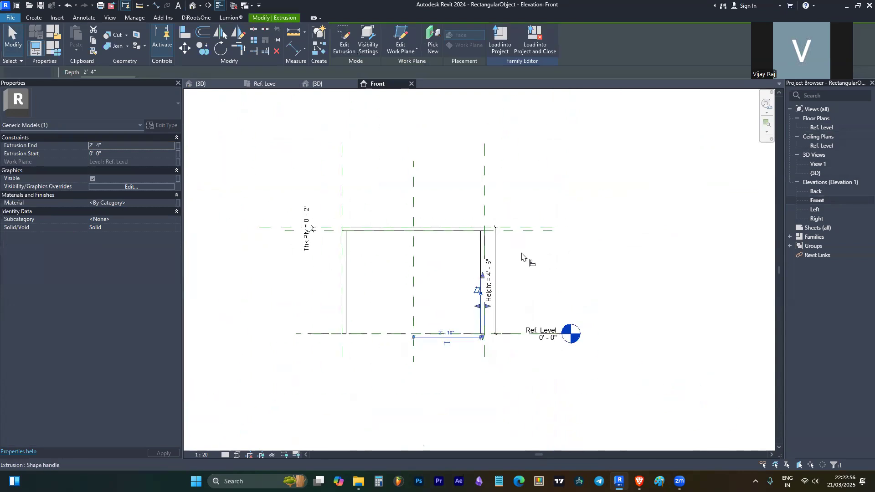
{"action": "key", "text": "a"}
{"action": "key", "text": "l"}
{"action": "scroll", "coordinate": [484, 279], "scroll_direction": "up", "scroll_amount": 5}
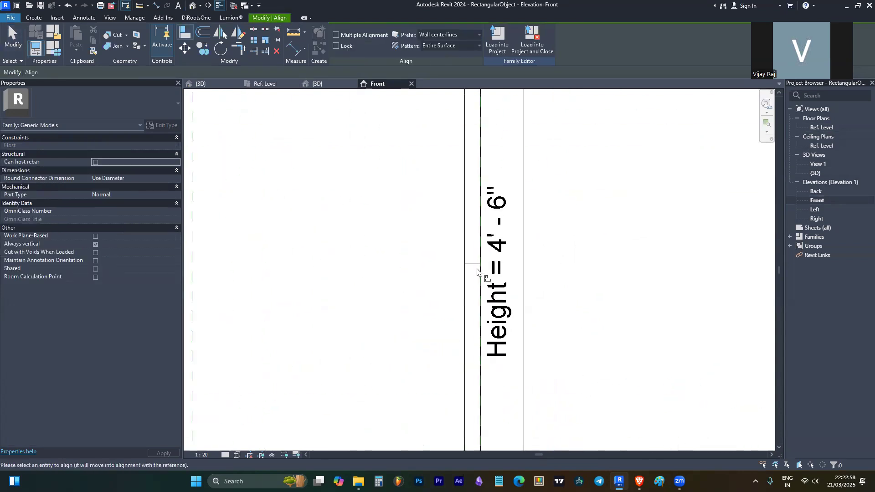
{"action": "scroll", "coordinate": [476, 268], "scroll_direction": "down", "scroll_amount": 5}
{"action": "left_click", "coordinate": [345, 181]}
{"action": "left_click", "coordinate": [353, 187]}
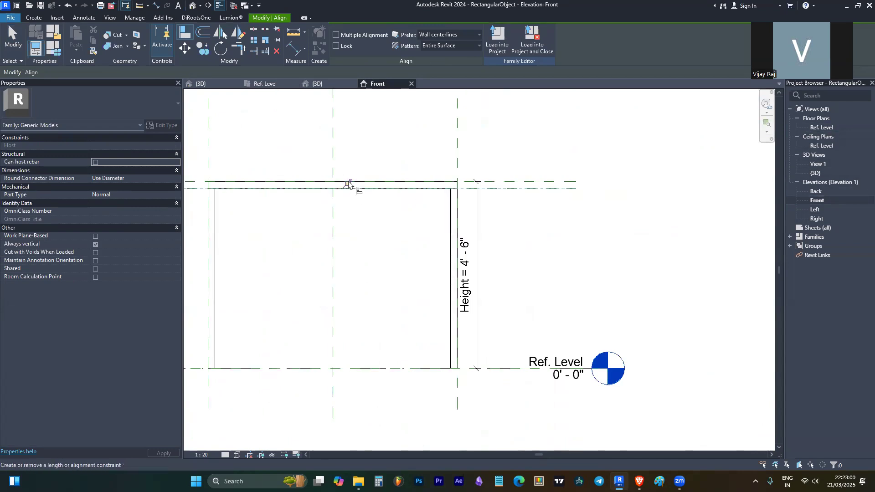
{"action": "key", "text": "Escape"}
- Set the Height dimension back to 2' 6" and switch to the 3D view
{"action": "left_click", "coordinate": [466, 267]}
{"action": "left_click", "coordinate": [466, 273]}
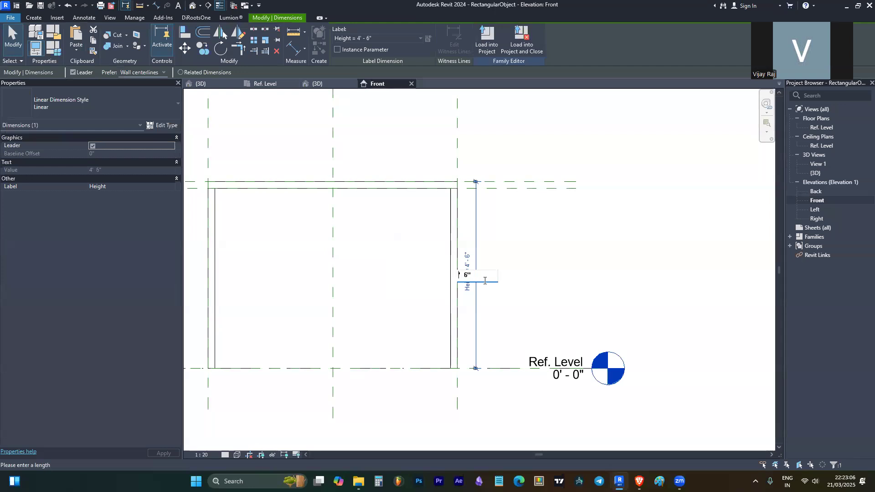
{"action": "key", "text": "Return"}
{"action": "left_click", "coordinate": [541, 189]}
{"action": "scroll", "coordinate": [515, 156], "scroll_direction": "down", "scroll_amount": 2}
{"action": "scroll", "coordinate": [488, 217], "scroll_direction": "up", "scroll_amount": 2}
{"action": "scroll", "coordinate": [501, 246], "scroll_direction": "up", "scroll_amount": 1}
{"action": "left_click", "coordinate": [513, 246]}
{"action": "left_click", "coordinate": [593, 162]}
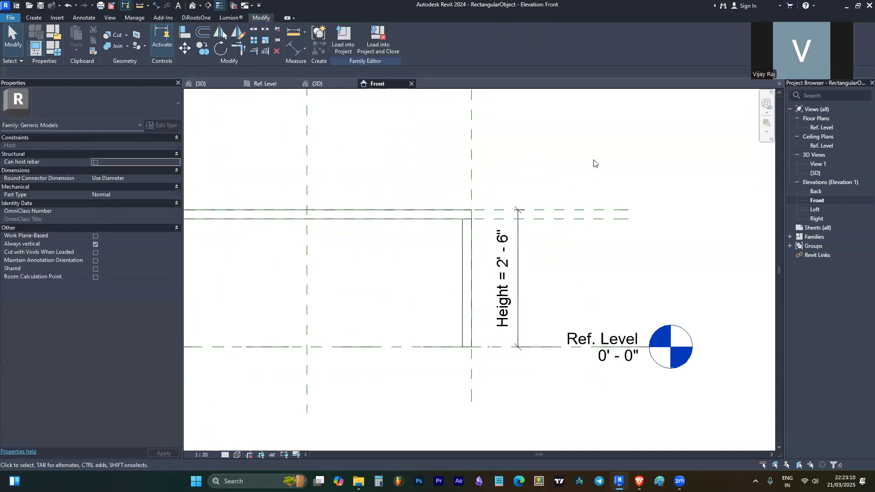
{"action": "left_click", "coordinate": [191, 6]}
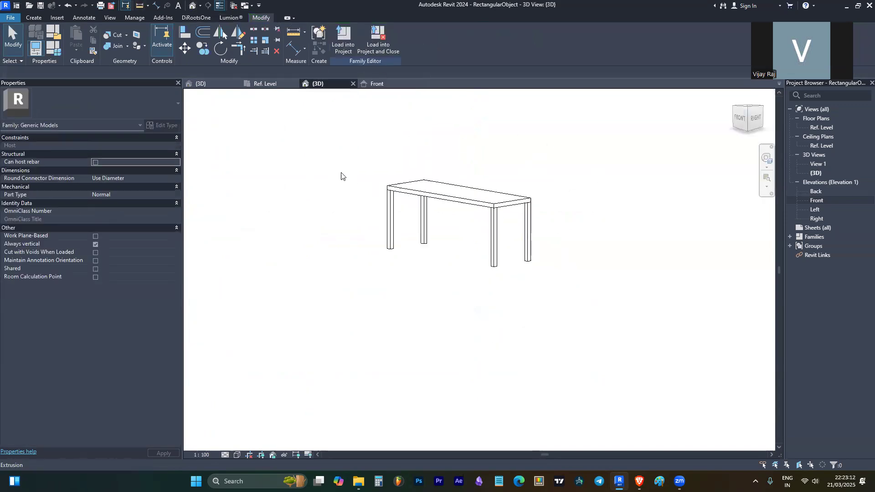
- Switch the 3D view to Shaded and orbit to inspect the tabletop and legs
{"action": "middle_click_drag", "start_coordinate": [340, 176], "coordinate": [365, 240], "text": "shift"}
{"action": "left_click", "coordinate": [238, 455]}
{"action": "left_click", "coordinate": [276, 420]}
{"action": "middle_click_drag", "start_coordinate": [476, 163], "coordinate": [505, 225], "text": "shift"}
{"action": "left_click", "coordinate": [505, 223]}
{"action": "middle_click_drag", "start_coordinate": [595, 196], "coordinate": [472, 267], "text": "shift"}
{"action": "left_click", "coordinate": [472, 269]}
{"action": "left_click", "coordinate": [539, 252]}
{"action": "left_click", "coordinate": [549, 251]}
{"action": "middle_click_drag", "start_coordinate": [401, 141], "coordinate": [501, 211], "text": "shift"}
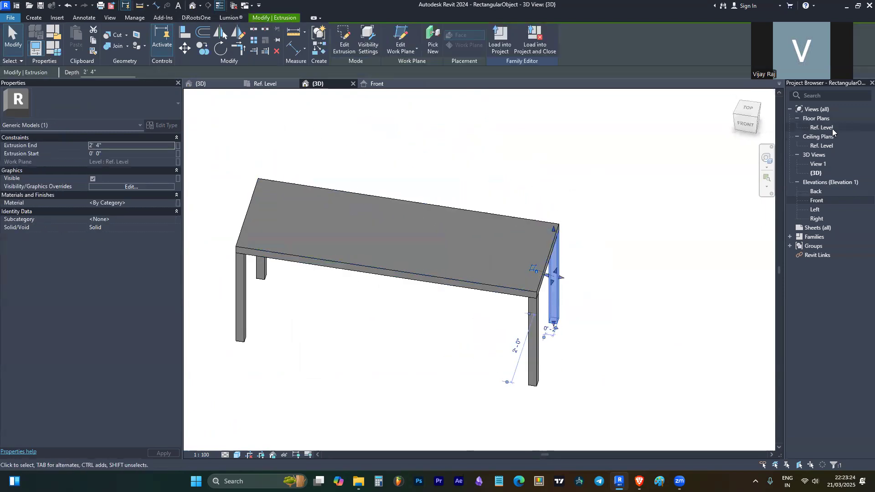
- Check the Width dimension in the Ref. Level plan, then return to 3D
{"action": "double_click", "coordinate": [831, 128]}
{"action": "scroll", "coordinate": [528, 165], "scroll_direction": "up", "scroll_amount": 2}
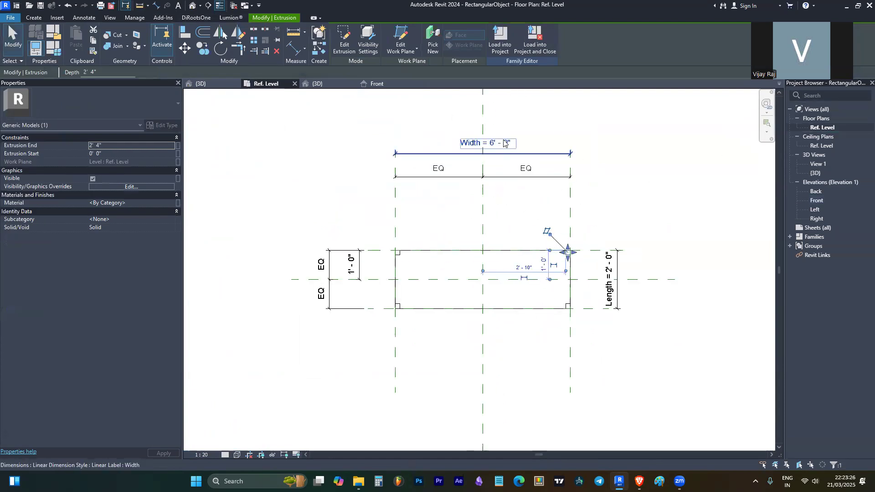
{"action": "left_click", "coordinate": [485, 144]}
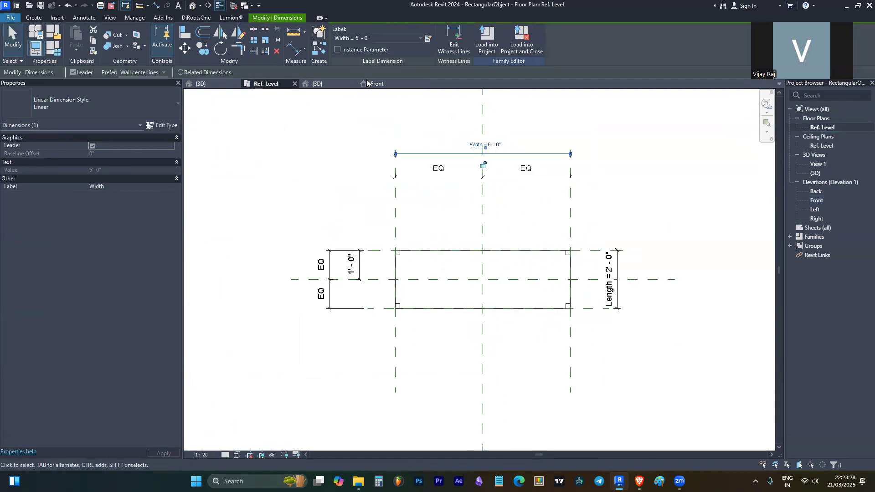
{"action": "left_click", "coordinate": [318, 83]}
- Change the Width type parameter to 4 and orbit to review the tabletop
{"action": "middle_click_drag", "start_coordinate": [678, 188], "coordinate": [594, 137], "text": "shift"}
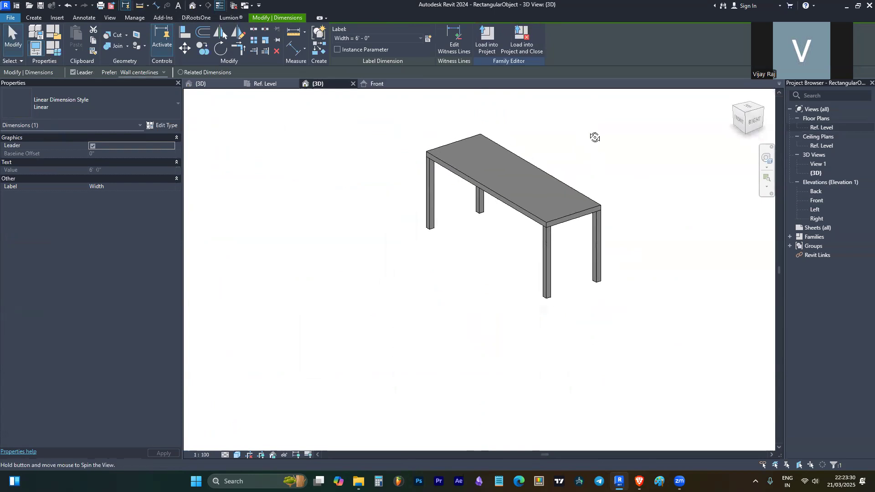
{"action": "left_click", "coordinate": [55, 47]}
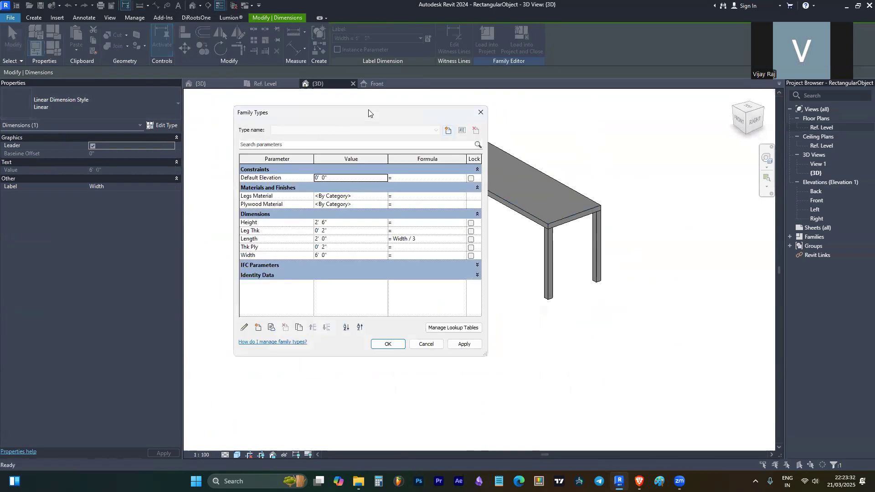
{"action": "left_click_drag", "start_coordinate": [366, 118], "coordinate": [227, 135]}
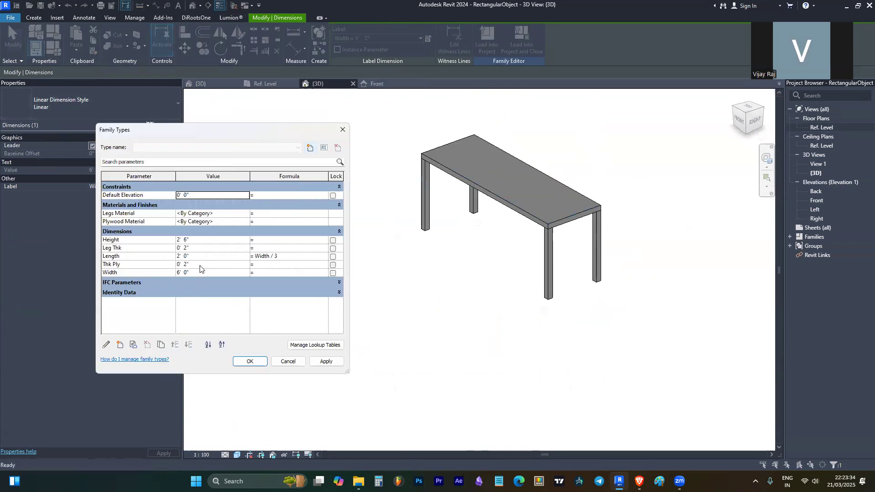
{"action": "left_click", "coordinate": [209, 272]}
{"action": "type", "text": "4"}
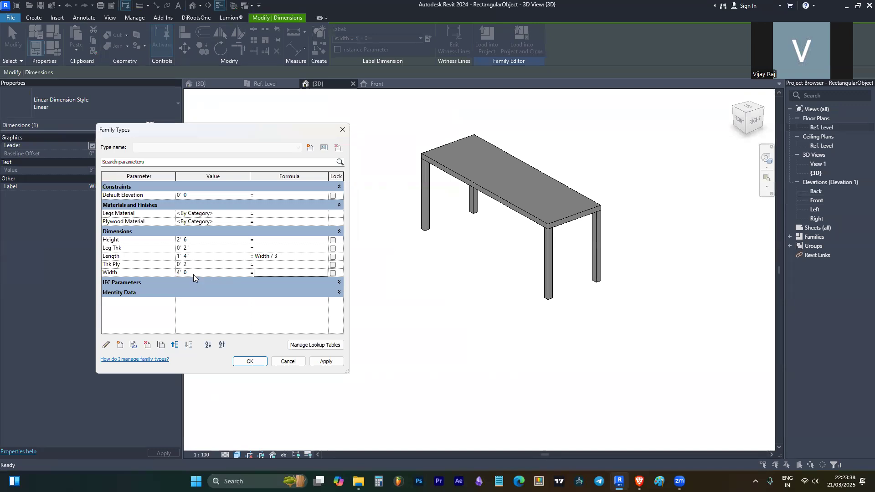
{"action": "left_click", "coordinate": [250, 361]}
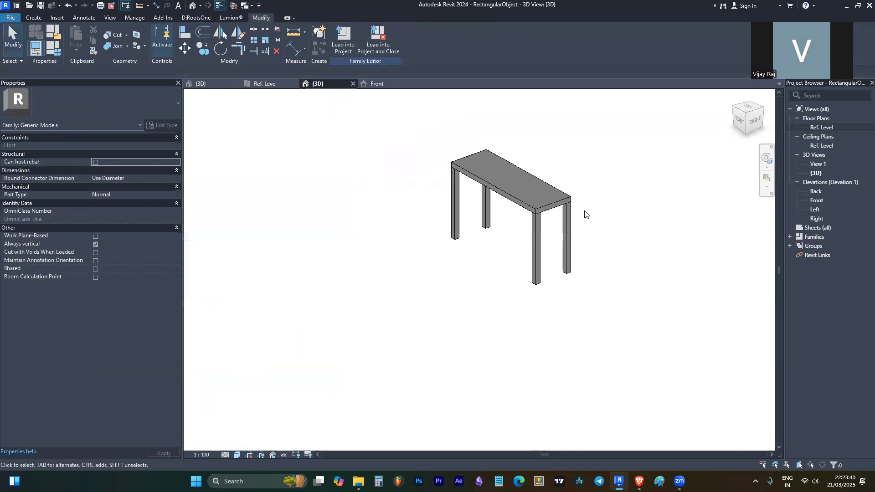
{"action": "scroll", "coordinate": [542, 195], "scroll_direction": "up", "scroll_amount": 4}
{"action": "left_click", "coordinate": [542, 195]}
{"action": "middle_click_drag", "start_coordinate": [542, 195], "coordinate": [498, 280], "text": "shift"}
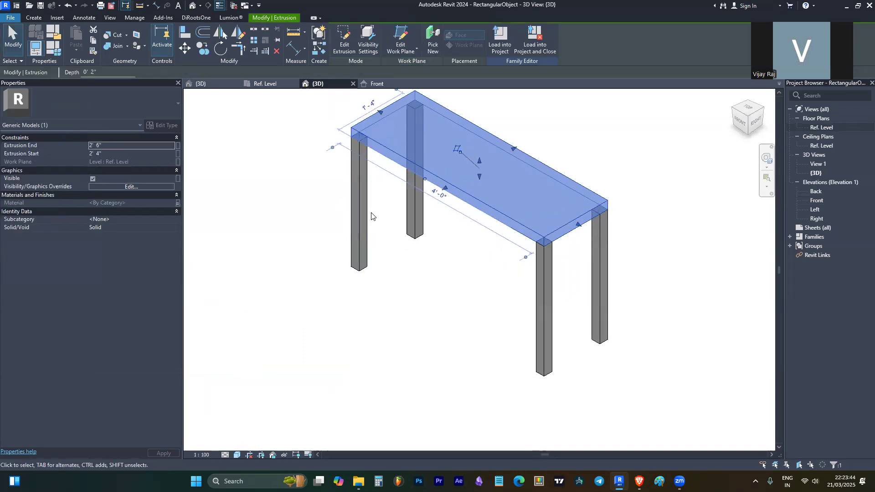
- Set Leg Thk to 0' 1" in Family Types and orbit to check the slimmer legs
{"action": "left_click", "coordinate": [58, 48]}
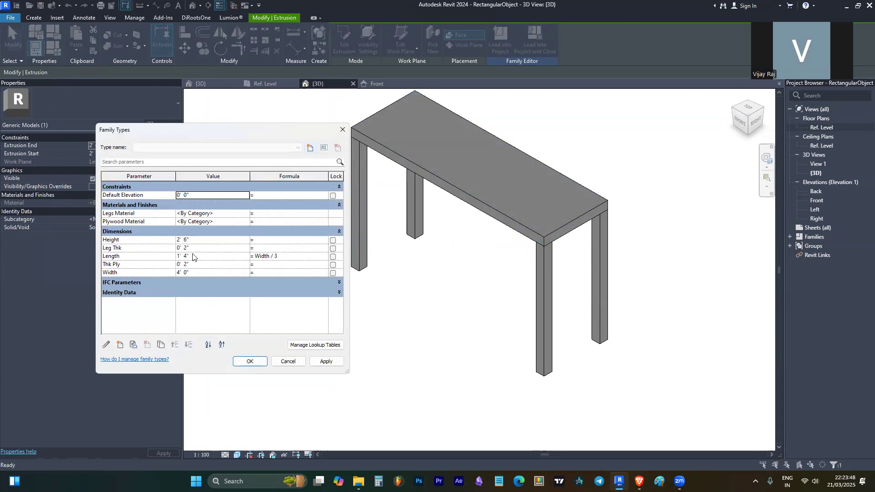
{"action": "left_click", "coordinate": [187, 248]}
{"action": "type", "text": "0' 1"}
{"action": "key", "text": "Tab"}
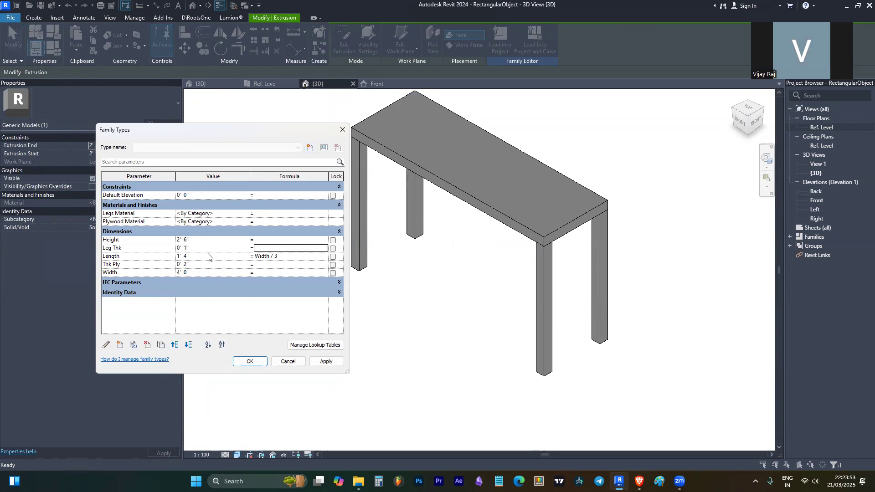
{"action": "left_click", "coordinate": [250, 361]}
{"action": "middle_click_drag", "start_coordinate": [653, 253], "coordinate": [672, 262], "text": "shift"}
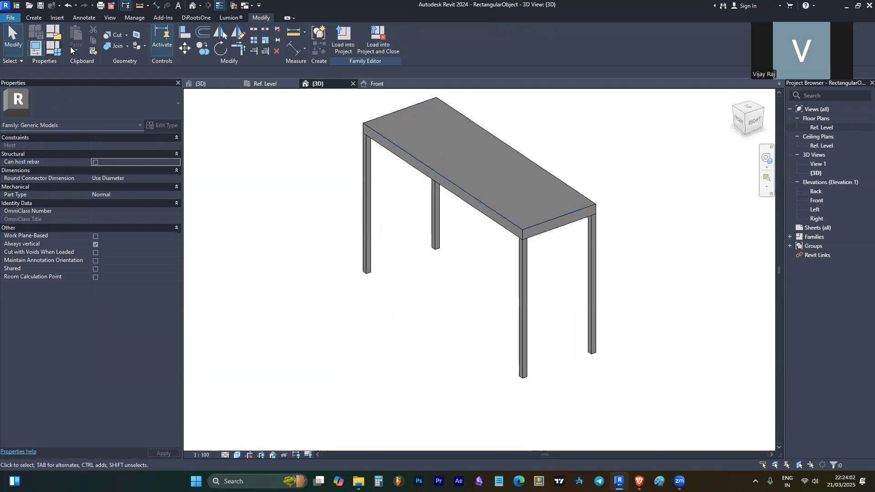
- Return Leg Thk to 0' 2" in Family Types, then orbit and check the tabletop extrusion
{"action": "left_click", "coordinate": [54, 47]}
{"action": "left_click", "coordinate": [185, 240]}
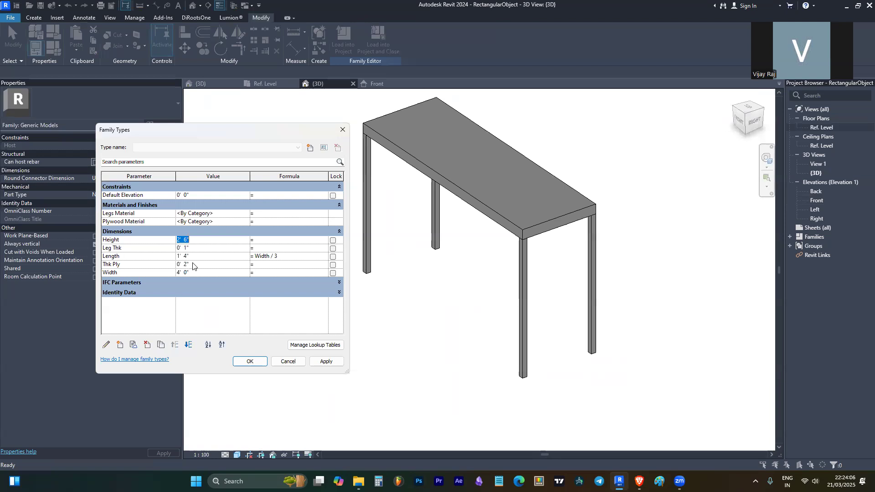
{"action": "left_click", "coordinate": [187, 249]}
{"action": "left_click", "coordinate": [214, 264]}
{"action": "left_click", "coordinate": [208, 272]}
{"action": "left_click", "coordinate": [251, 361]}
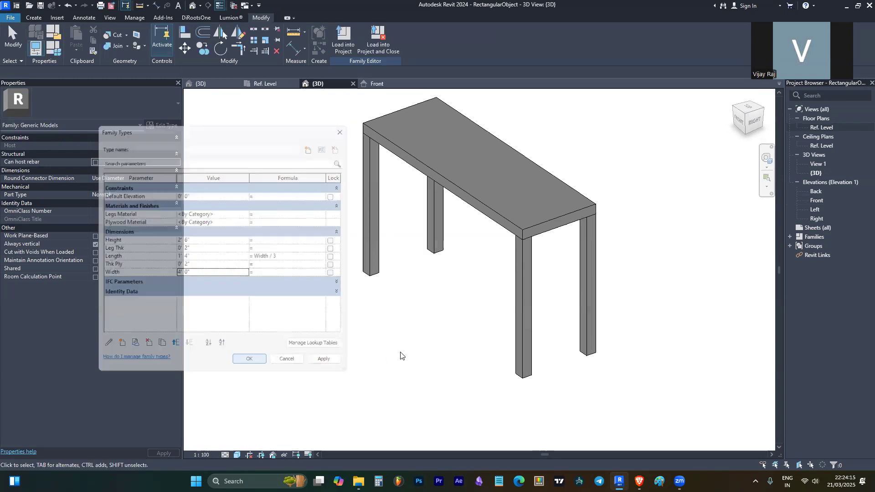
{"action": "scroll", "coordinate": [447, 175], "scroll_direction": "down", "scroll_amount": 3}
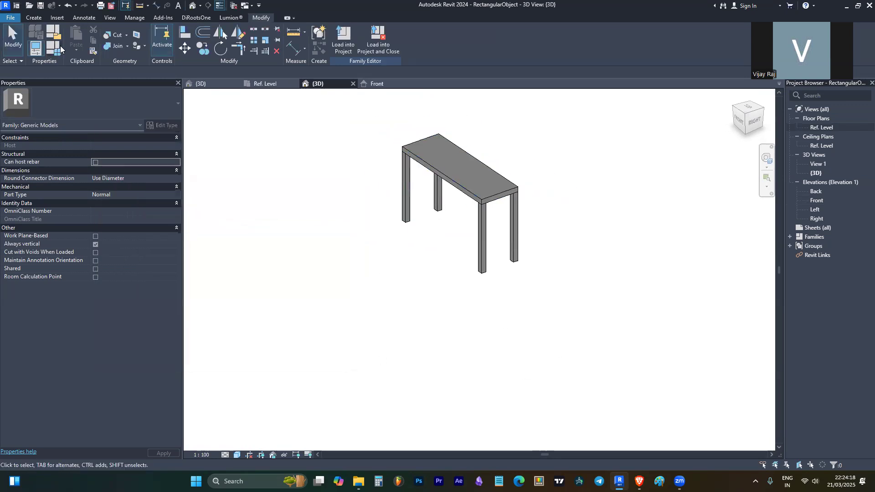
{"action": "mouse_move", "coordinate": [408, 173]}
{"action": "middle_mouse_down", "text": "shift"}
{"action": "mouse_move", "coordinate": [597, 187]}
{"action": "mouse_move", "coordinate": [582, 272]}
{"action": "mouse_move", "coordinate": [291, 176]}
{"action": "mouse_move", "coordinate": [411, 155]}
{"action": "mouse_move", "coordinate": [430, 175]}
{"action": "mouse_move", "coordinate": [423, 167]}
{"action": "middle_mouse_up", "text": "shift"}
{"action": "scroll", "coordinate": [437, 150], "scroll_direction": "up", "scroll_amount": 3}
{"action": "left_click", "coordinate": [438, 149]}
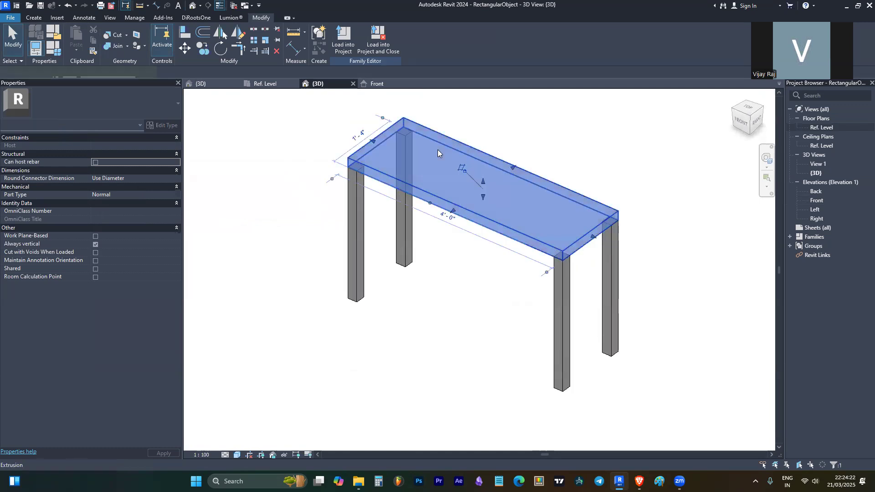
{"action": "key", "text": "Escape"}
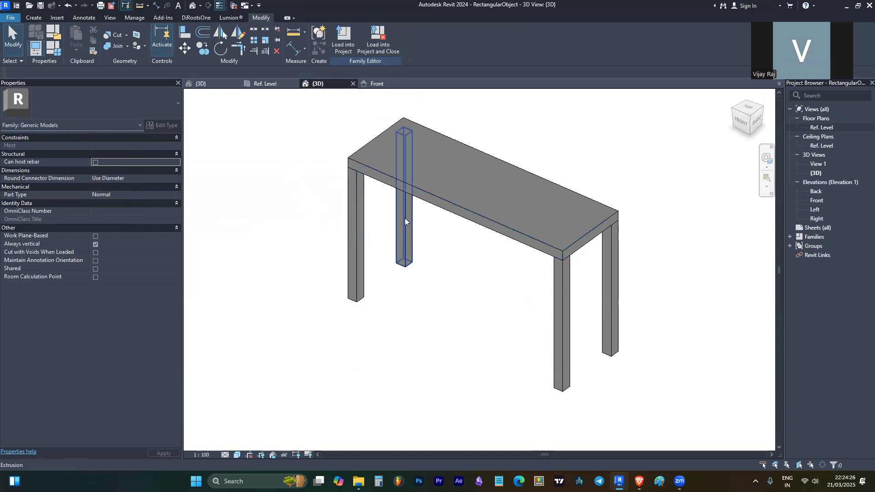
- Delete the Plywood Material and Legs Material rows from Family Types, confirming each deletion
{"action": "left_click", "coordinate": [58, 50]}
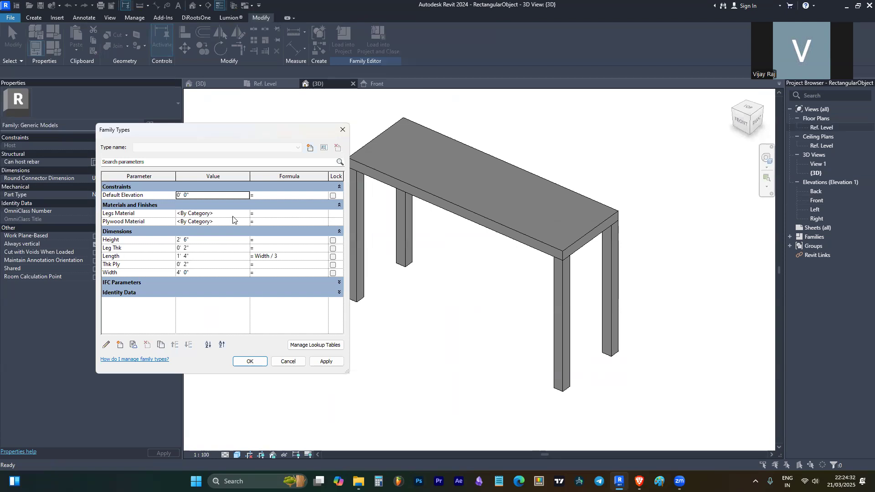
{"action": "left_click", "coordinate": [224, 215]}
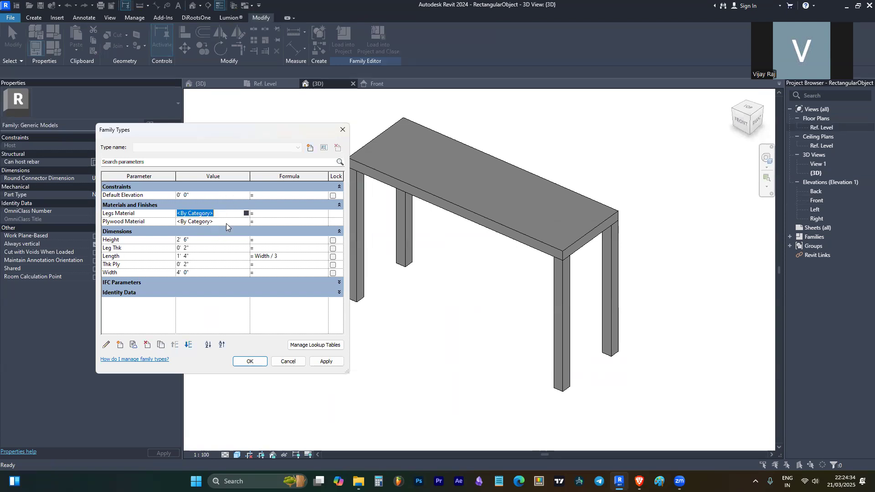
{"action": "left_click", "coordinate": [223, 222]}
{"action": "left_click", "coordinate": [157, 222]}
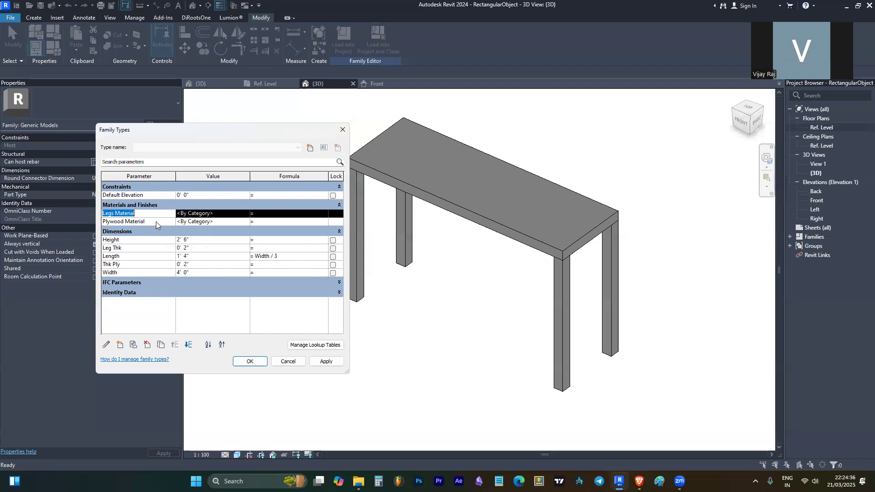
{"action": "left_click", "coordinate": [148, 346]}
{"action": "left_click", "coordinate": [453, 254]}
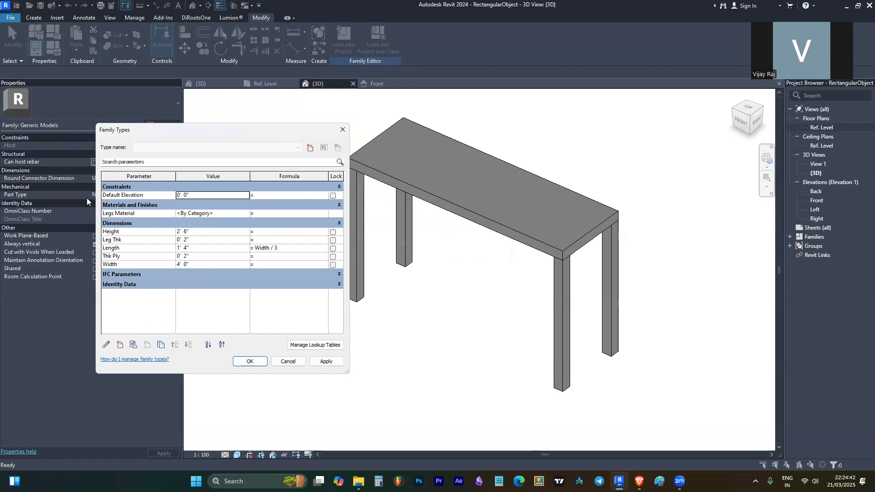
{"action": "left_click", "coordinate": [160, 215]}
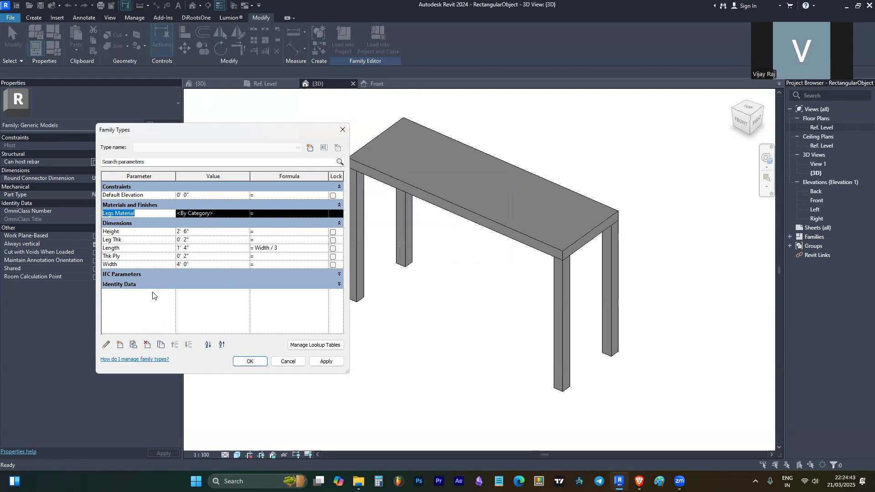
{"action": "left_click", "coordinate": [148, 345]}
{"action": "left_click", "coordinate": [453, 240]}
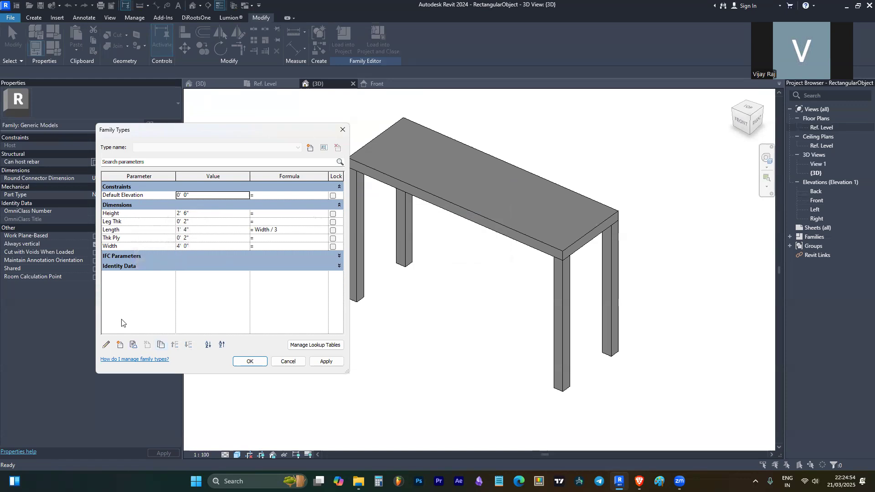
- Create a Material-type parameter named Material under Materials and Finishes
{"action": "left_click", "coordinate": [121, 346]}
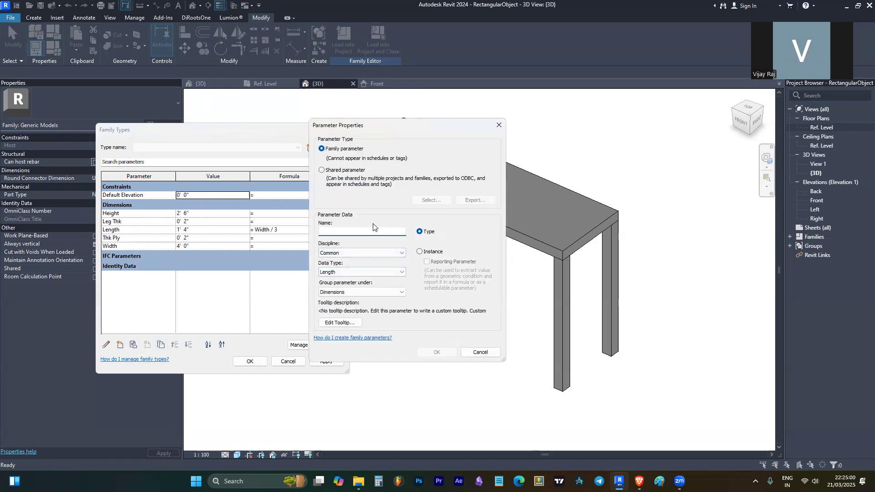
{"action": "type", "text": "Material"}
{"action": "left_click", "coordinate": [370, 292]}
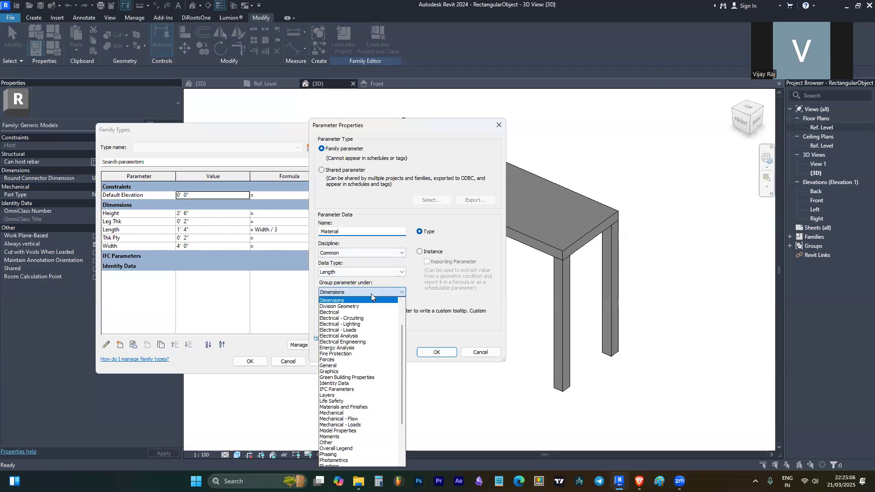
{"action": "left_click", "coordinate": [358, 407]}
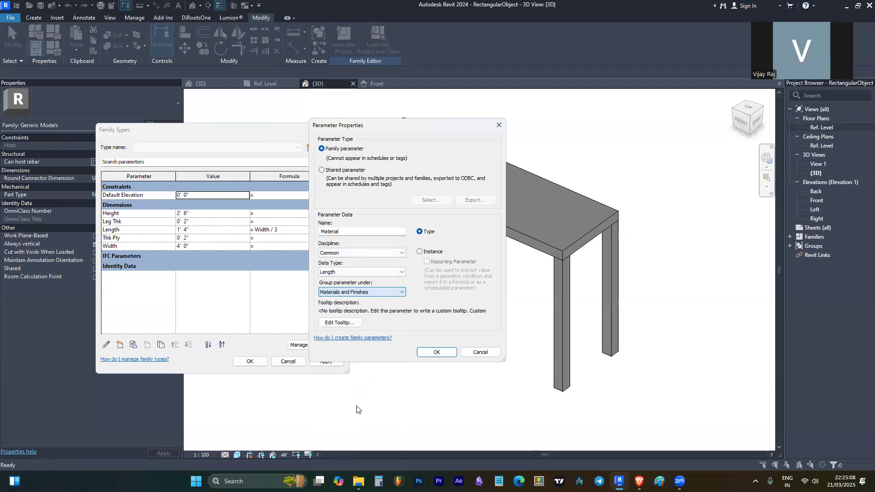
{"action": "left_click", "coordinate": [346, 272]}
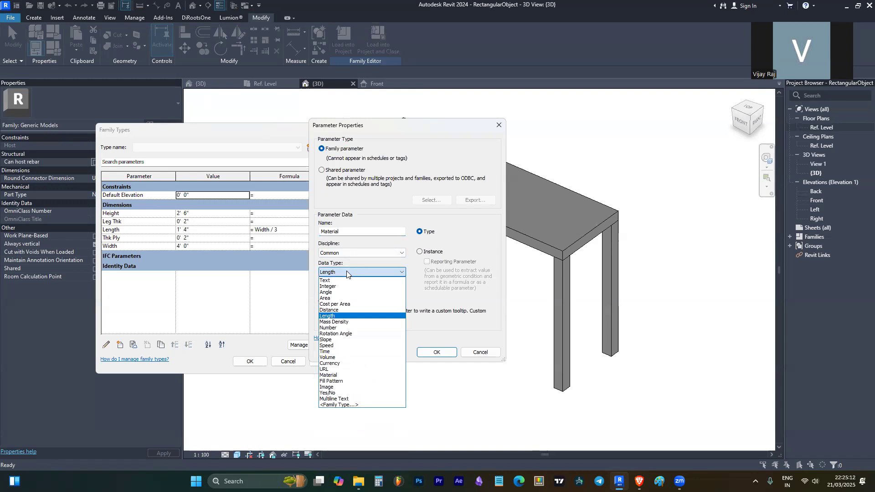
{"action": "left_click", "coordinate": [341, 375]}
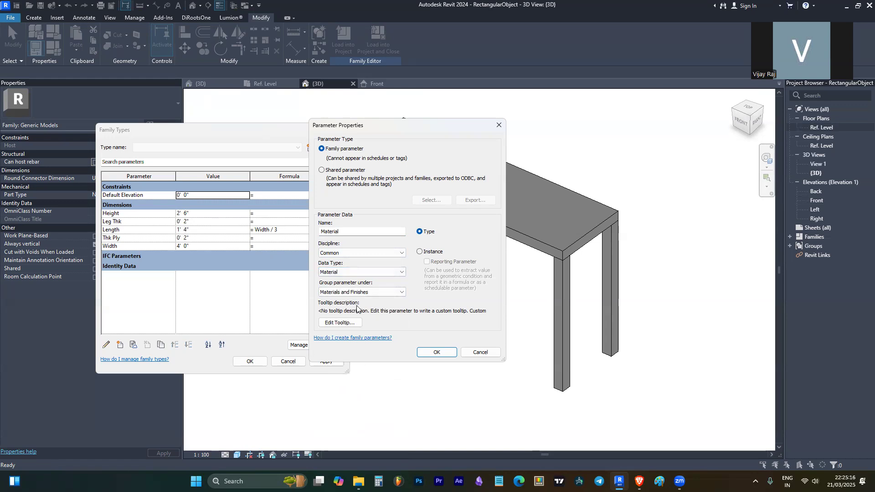
{"action": "left_click", "coordinate": [433, 353]}
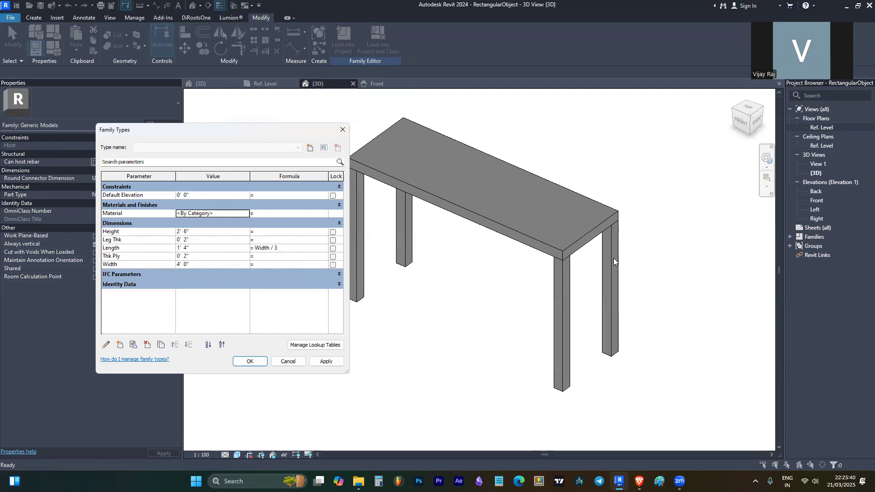
- Rename the new Material parameter to 'Material of ply'
{"action": "left_click", "coordinate": [167, 212]}
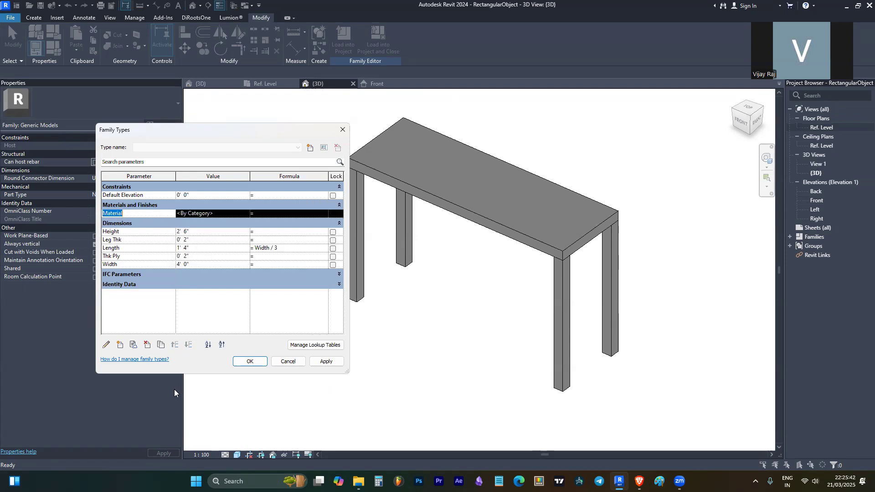
{"action": "left_click", "coordinate": [105, 345]}
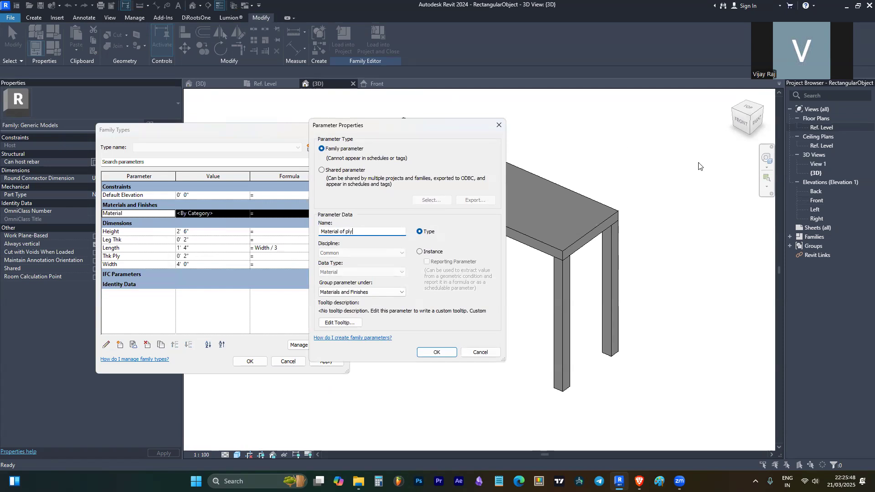
{"action": "left_click", "coordinate": [431, 352]}
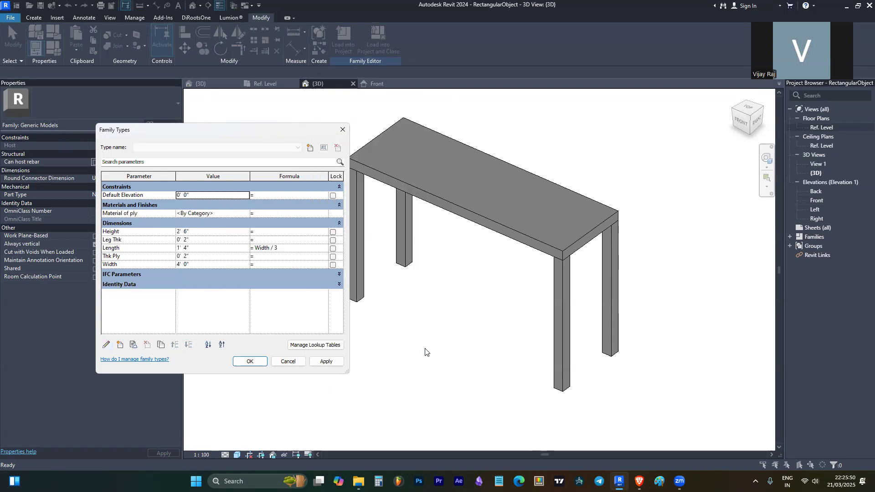
- Add a Leg Material parameter grouped under Materials and Finishes
{"action": "left_click", "coordinate": [105, 346]}
{"action": "key", "text": "Escape"}
{"action": "left_click", "coordinate": [119, 344]}
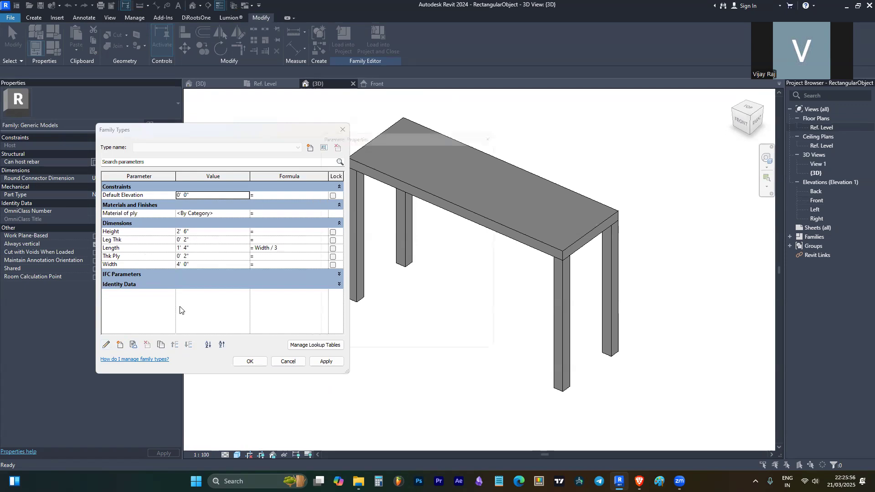
{"action": "type", "text": "Leg Material"}
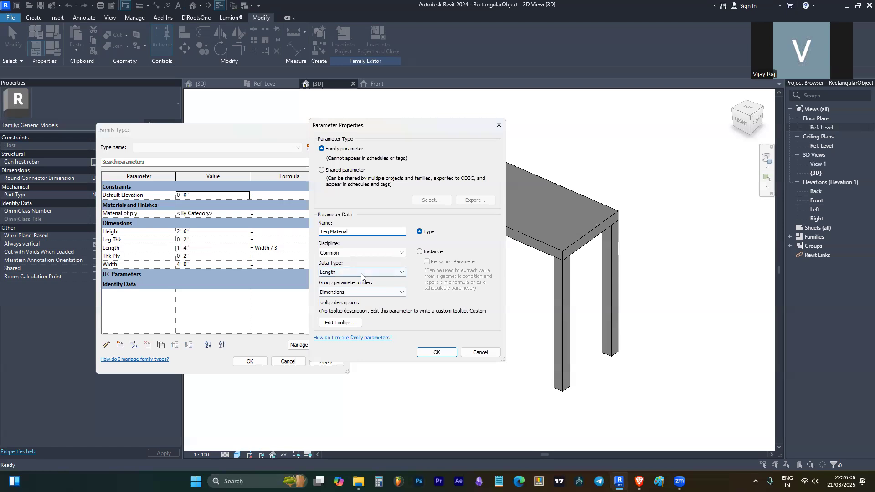
{"action": "left_click", "coordinate": [388, 292]}
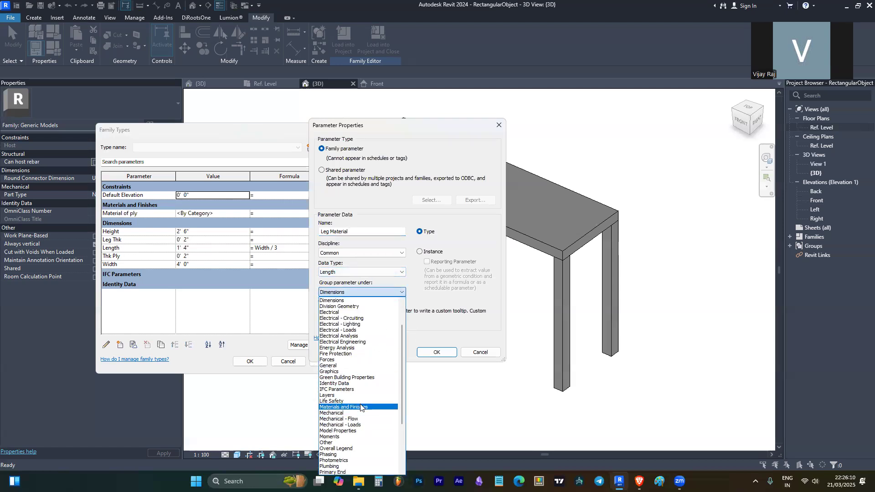
{"action": "left_click", "coordinate": [346, 407]}
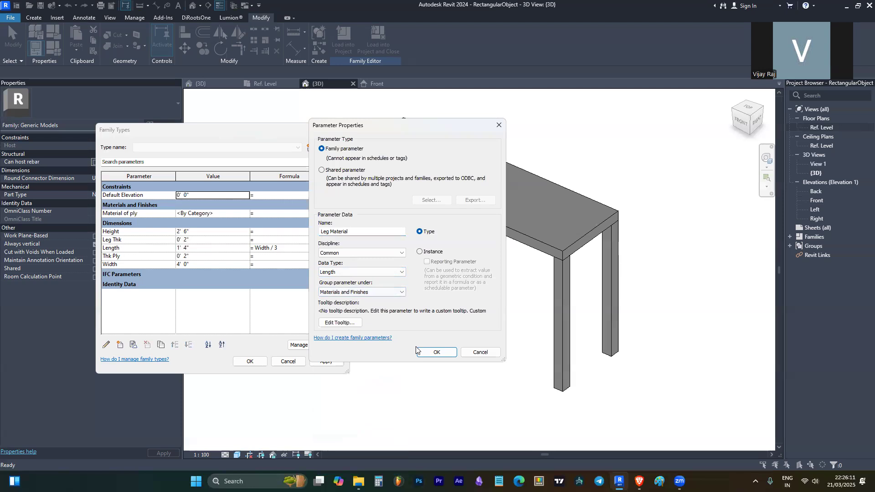
{"action": "left_click", "coordinate": [444, 353]}
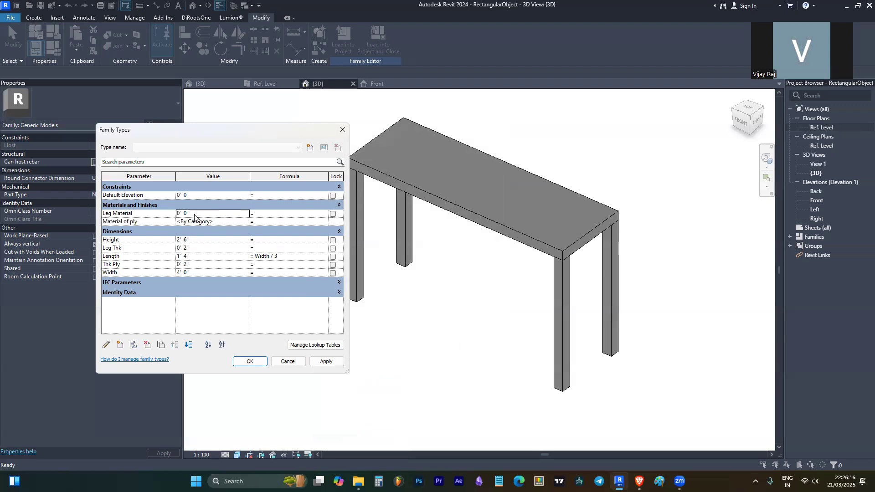
- Delete that Leg Material and recreate it as a Material-type parameter, then close Family Types
{"action": "left_click", "coordinate": [149, 344]}
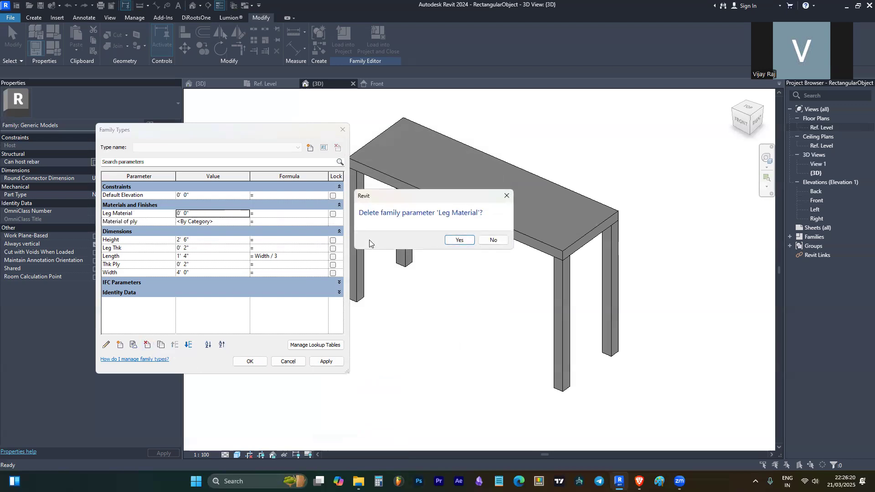
{"action": "left_click", "coordinate": [458, 239]}
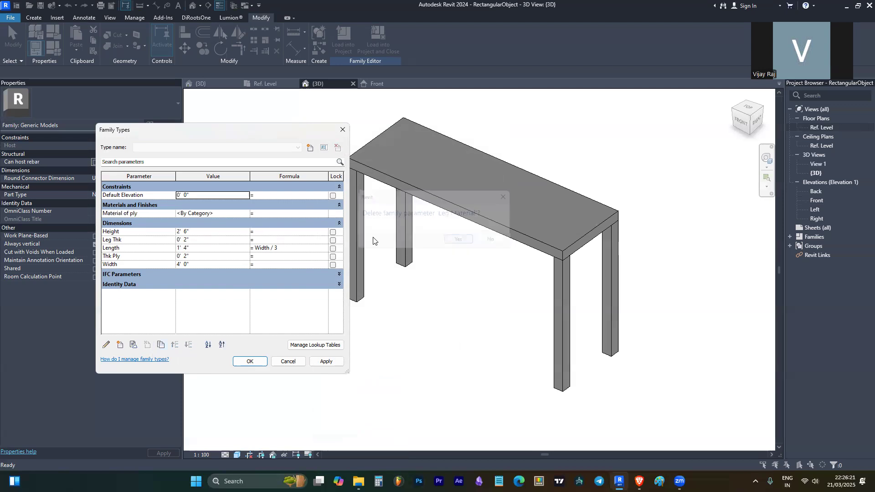
{"action": "left_click", "coordinate": [106, 345]}
{"action": "key", "text": "Escape"}
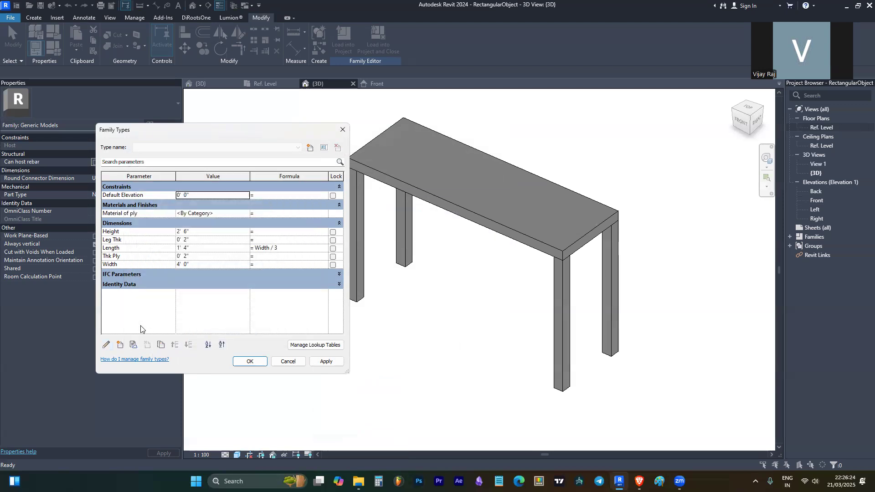
{"action": "left_click", "coordinate": [120, 344]}
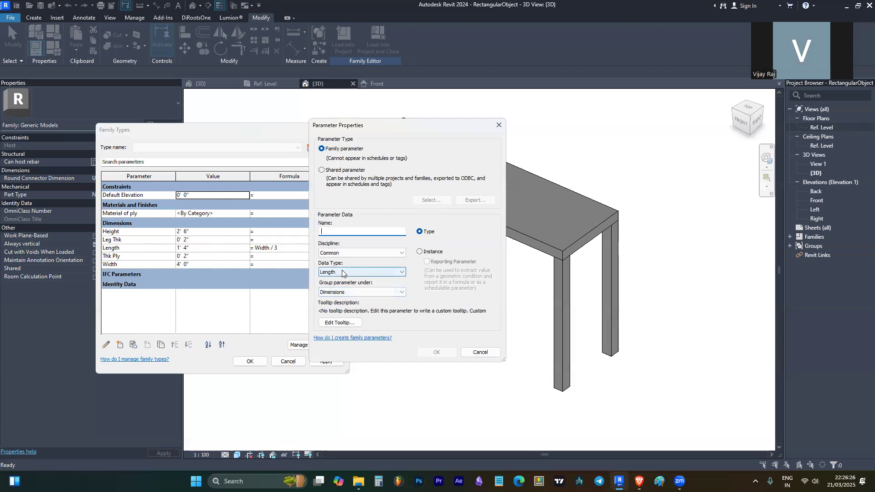
{"action": "type", "text": "Leg Material"}
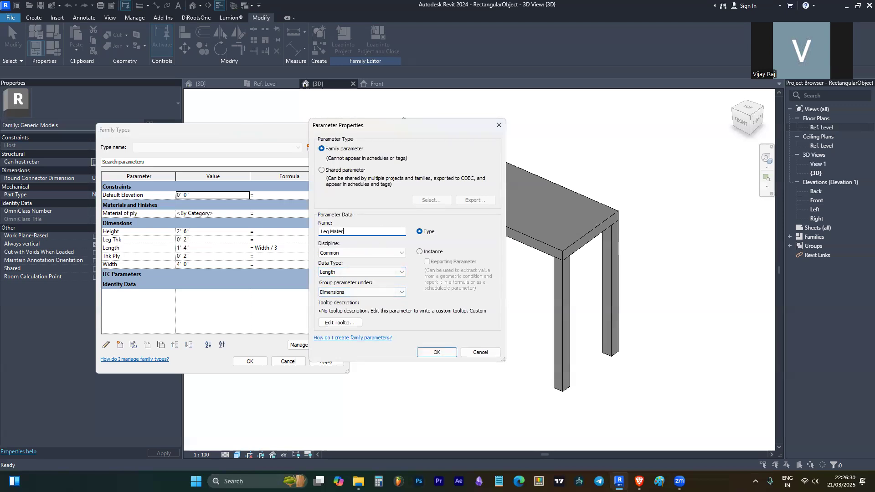
{"action": "left_click", "coordinate": [347, 273]}
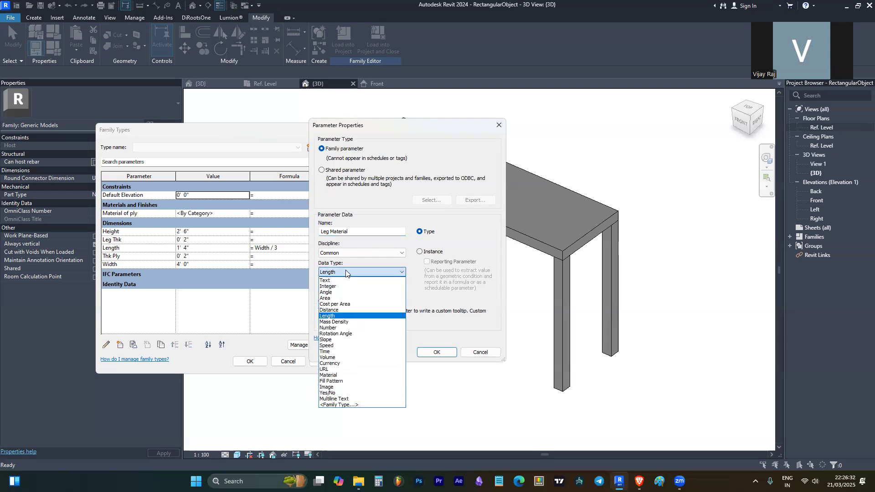
{"action": "left_click", "coordinate": [351, 375]}
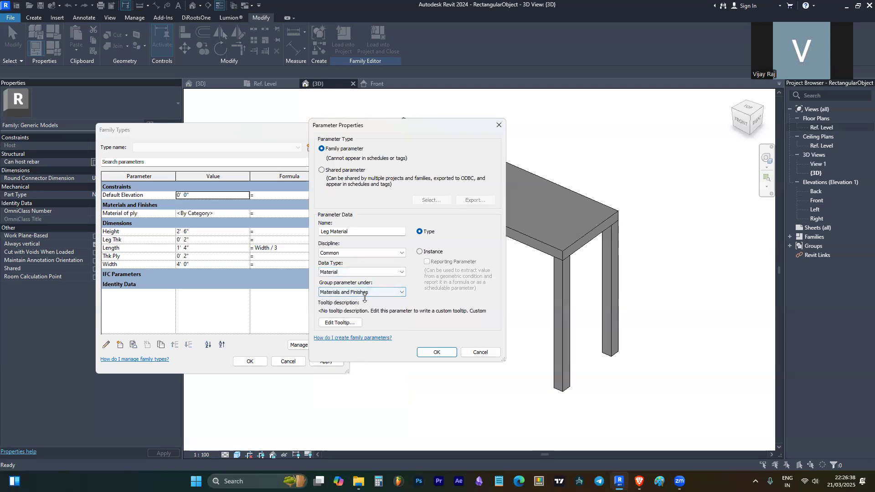
{"action": "left_click", "coordinate": [437, 352]}
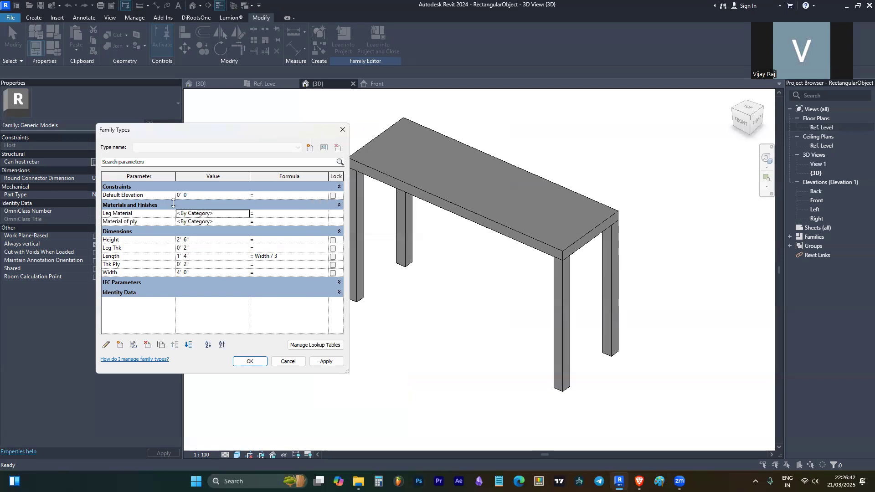
{"action": "left_click", "coordinate": [251, 361]}
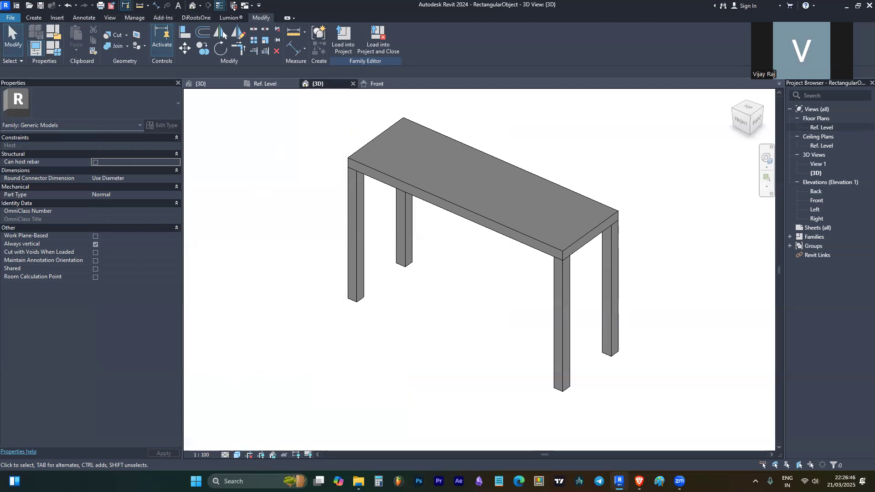
- Close inactive views and create a new project from the Architectural Template
{"action": "left_click", "coordinate": [234, 6]}
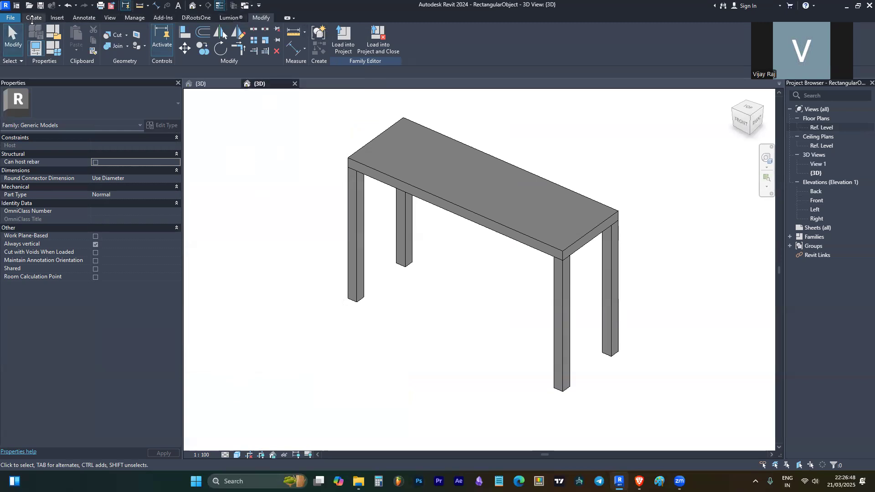
{"action": "left_click", "coordinate": [9, 19]}
{"action": "mouse_move", "coordinate": [30, 53]}
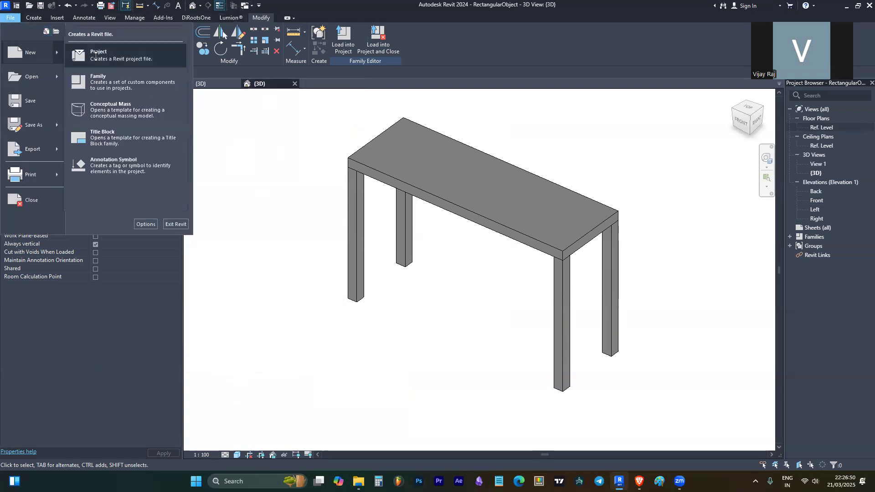
{"action": "left_click", "coordinate": [91, 52]}
{"action": "left_click", "coordinate": [456, 222]}
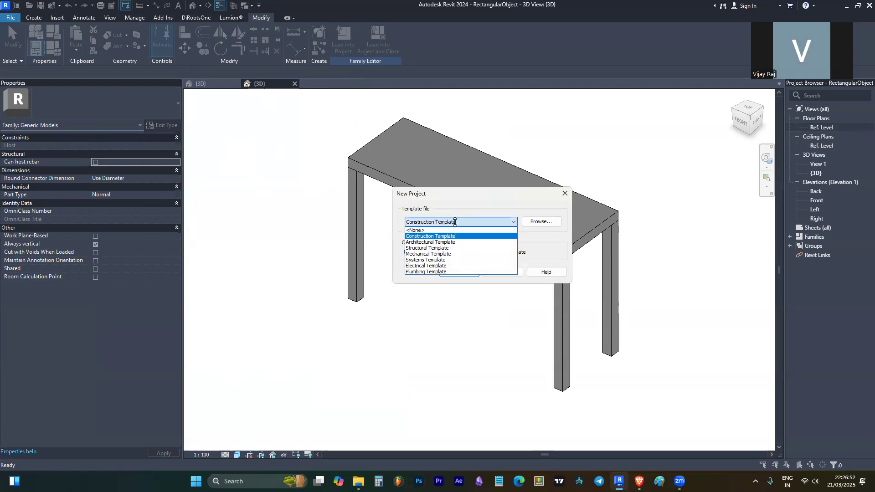
{"action": "left_click", "coordinate": [455, 241]}
{"action": "left_click", "coordinate": [458, 272]}
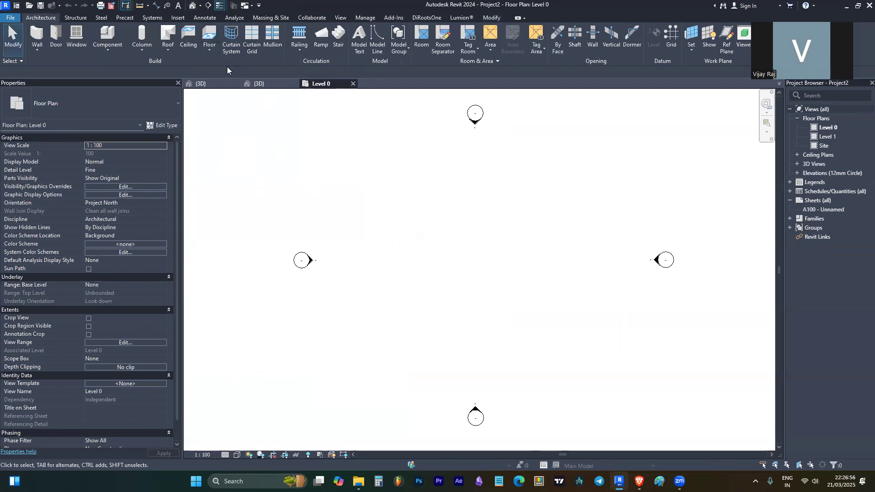
- Back in the table family's 3D view, start loading it into a project, ticking Project2
{"action": "left_click", "coordinate": [260, 84]}
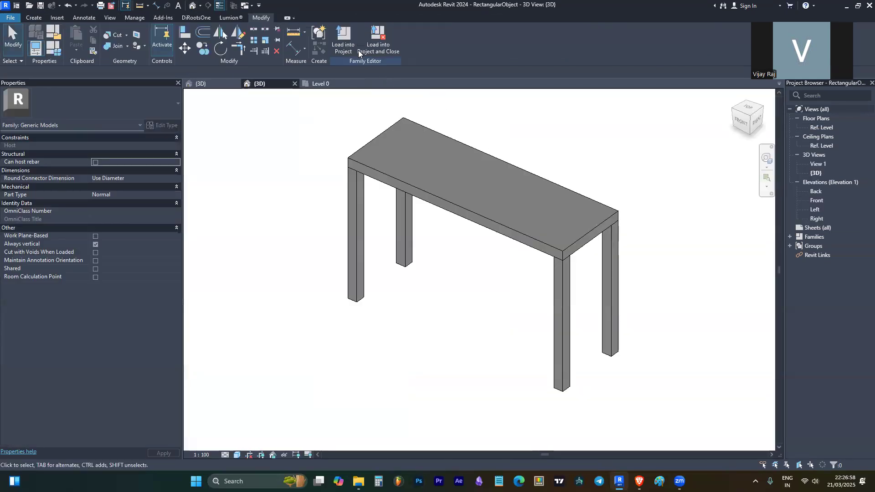
{"action": "left_click", "coordinate": [349, 42]}
{"action": "left_click", "coordinate": [378, 197]}
- Load the family into Project2 only and place one table in the Level 0 plan
{"action": "left_click", "coordinate": [378, 190]}
{"action": "left_click", "coordinate": [412, 308]}
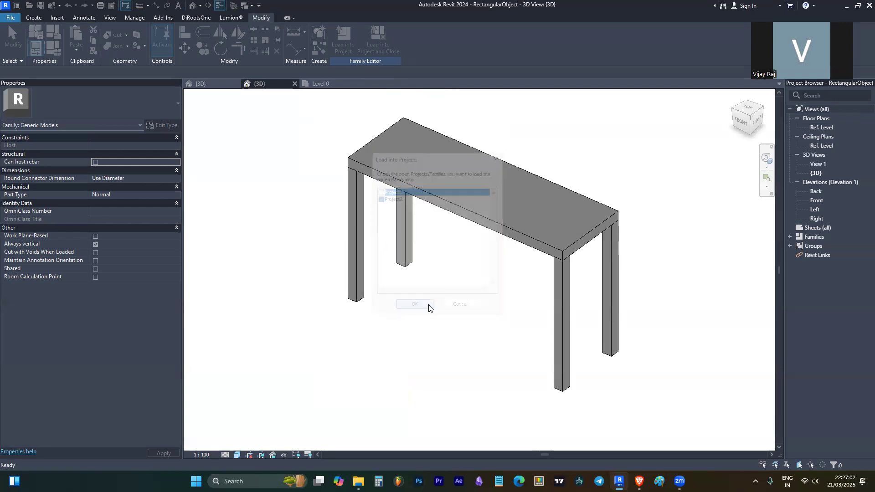
{"action": "left_click", "coordinate": [465, 251]}
{"action": "key", "text": "Escape"}
{"action": "key", "text": "Escape"}
- View the placed table in the project's 3D view, selecting and orbiting around it
{"action": "left_click", "coordinate": [192, 6]}
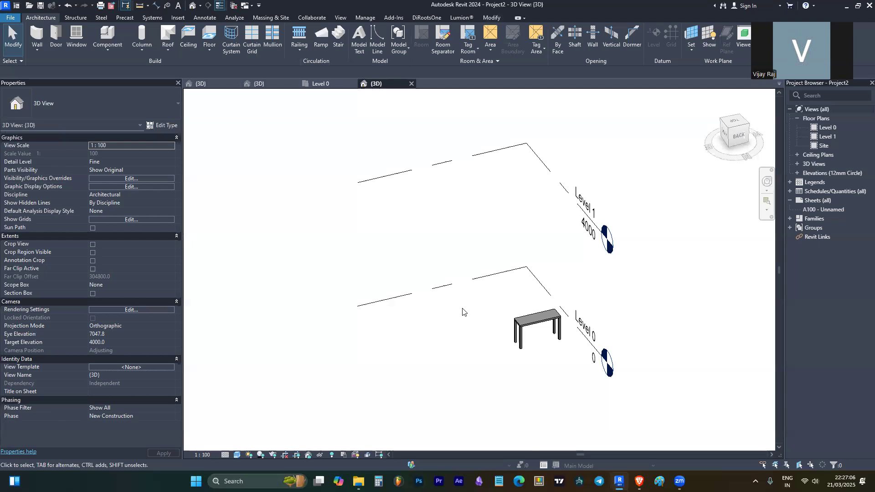
{"action": "scroll", "coordinate": [463, 288], "scroll_direction": "down", "scroll_amount": 2}
{"action": "scroll", "coordinate": [322, 258], "scroll_direction": "up", "scroll_amount": 1}
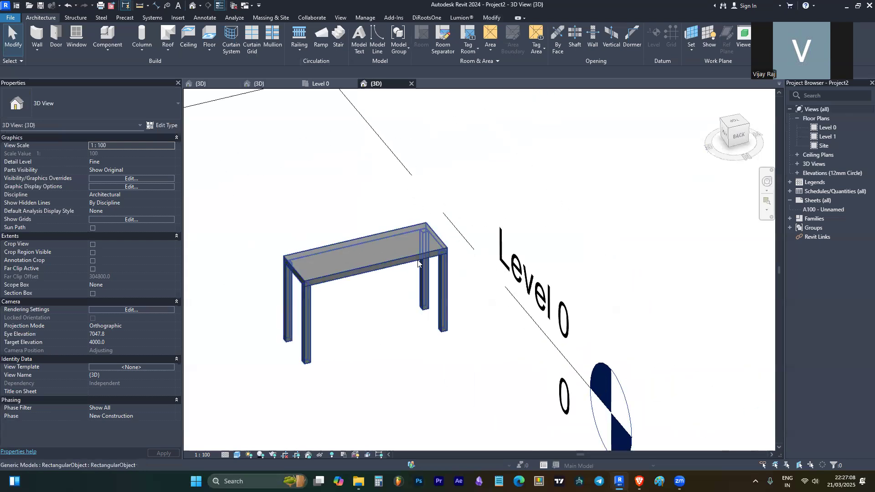
{"action": "left_click", "coordinate": [322, 258]}
{"action": "scroll", "coordinate": [343, 285], "scroll_direction": "up", "scroll_amount": 3}
{"action": "middle_click_drag", "start_coordinate": [343, 286], "coordinate": [371, 296], "text": "shift"}
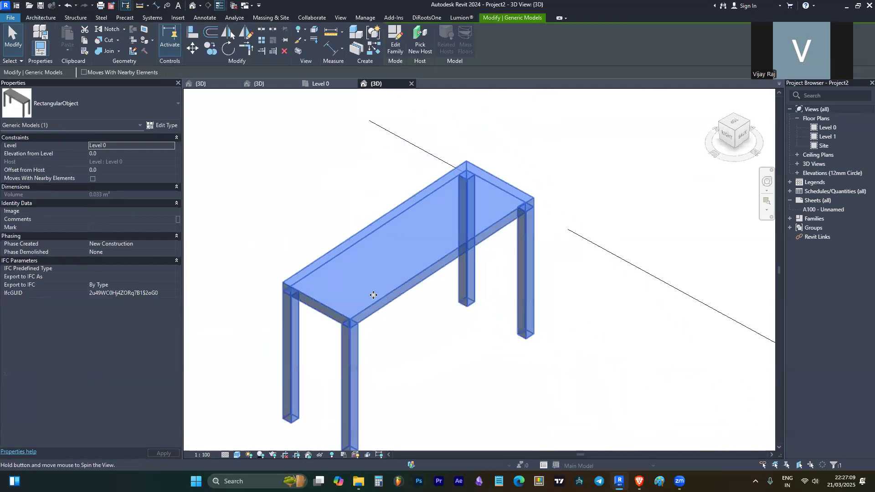
- Set the table type's Width to 2000 and Height to 1000 in Type Properties
{"action": "left_click", "coordinate": [164, 127]}
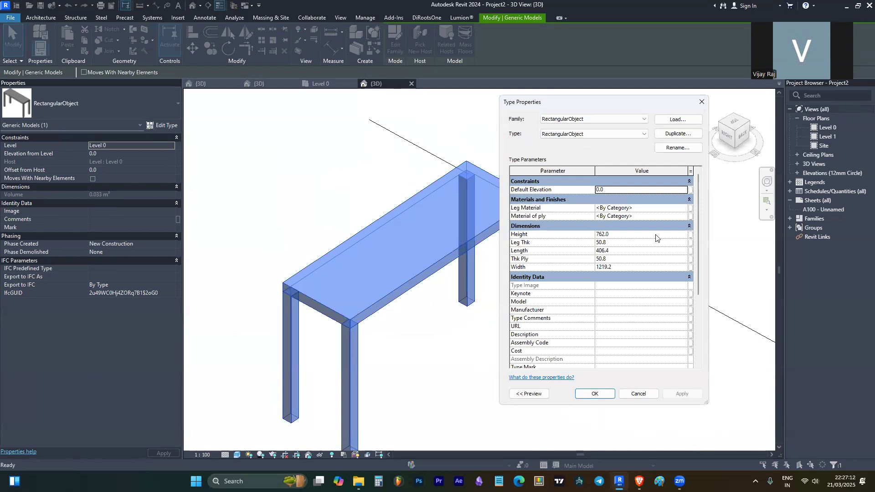
{"action": "left_click", "coordinate": [647, 269]}
{"action": "type", "text": "2000"}
{"action": "key", "text": "Return"}
{"action": "left_click", "coordinate": [642, 235]}
{"action": "type", "text": "1000"}
{"action": "key", "text": "Return"}
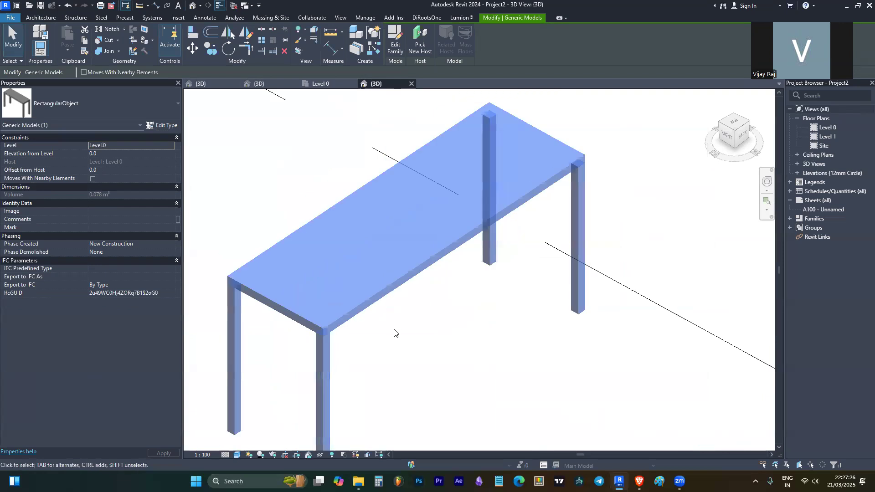
{"action": "scroll", "coordinate": [394, 333], "scroll_direction": "down", "scroll_amount": 2}
- Set Leg Thk to 75 and Thk Ply to 30, and apply the changes
{"action": "left_click", "coordinate": [164, 125]}
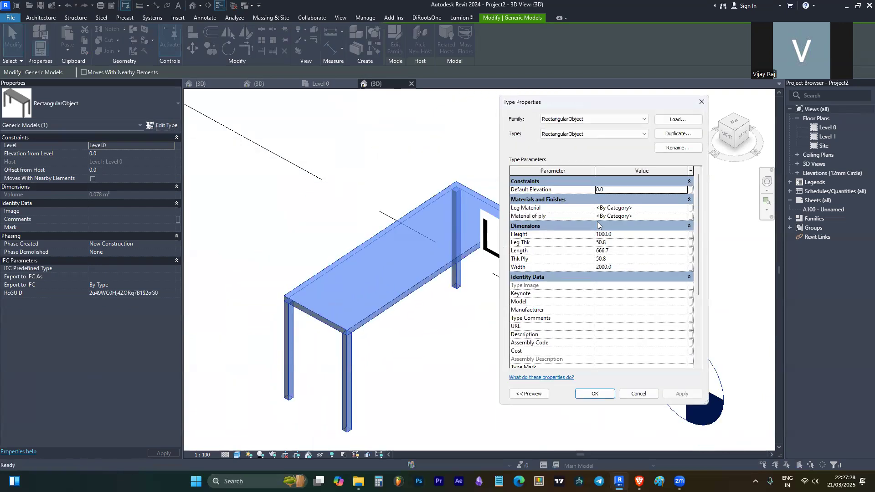
{"action": "left_click", "coordinate": [642, 243]}
{"action": "type", "text": "75."}
{"action": "key", "text": "Return"}
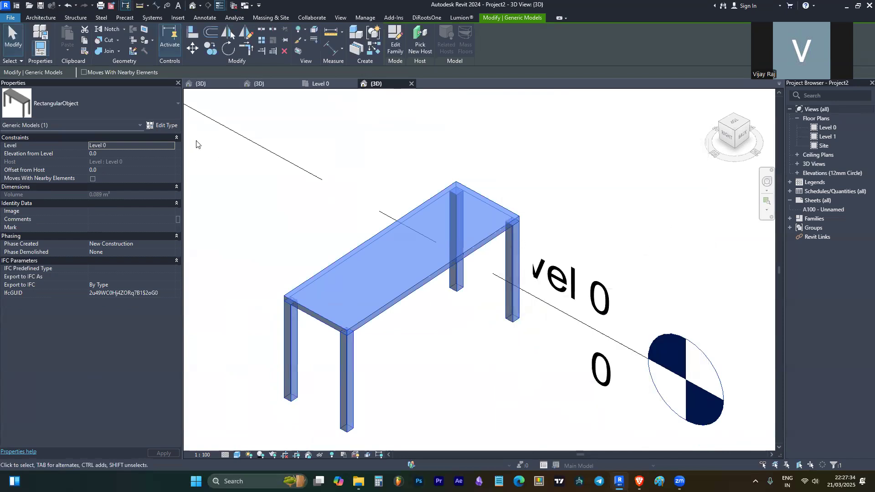
{"action": "left_click", "coordinate": [168, 126]}
{"action": "left_click", "coordinate": [620, 258]}
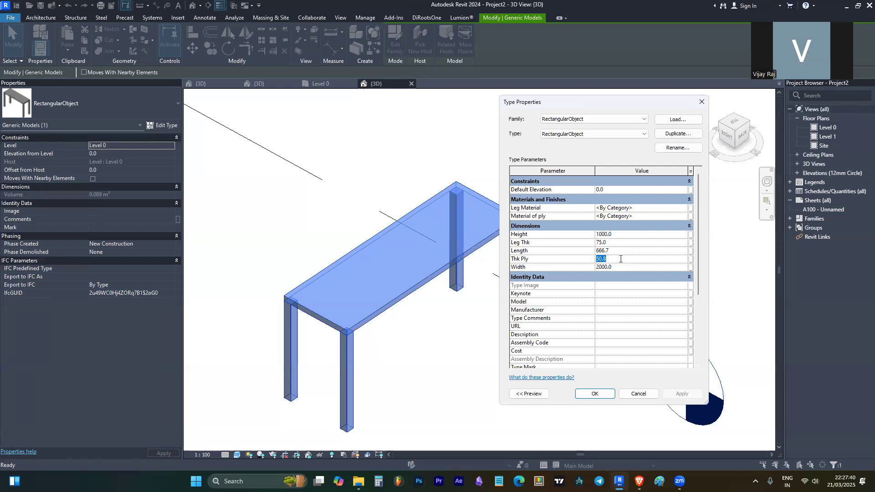
{"action": "type", "text": "30"}
{"action": "key", "text": "Return"}
{"action": "left_click", "coordinate": [673, 395]}
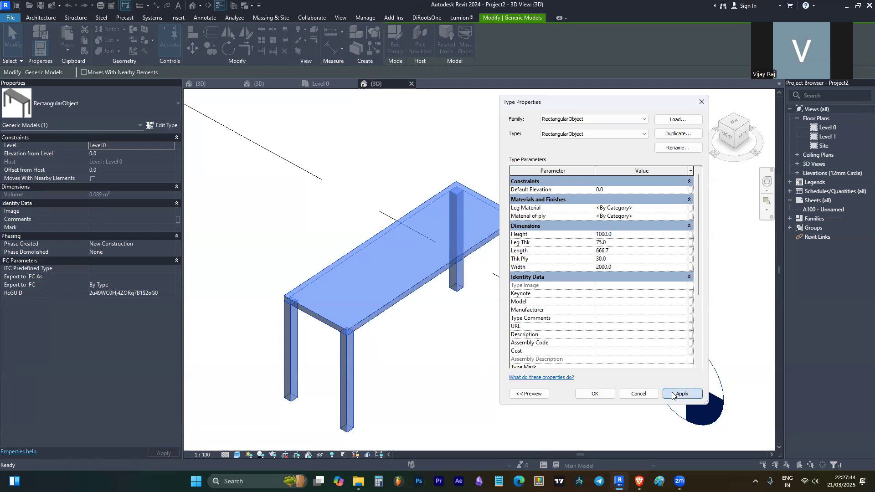
- Browse materials for Leg Material twice, leaving it at <By Category> without choosing one
{"action": "left_click", "coordinate": [686, 211]}
{"action": "left_click", "coordinate": [684, 208]}
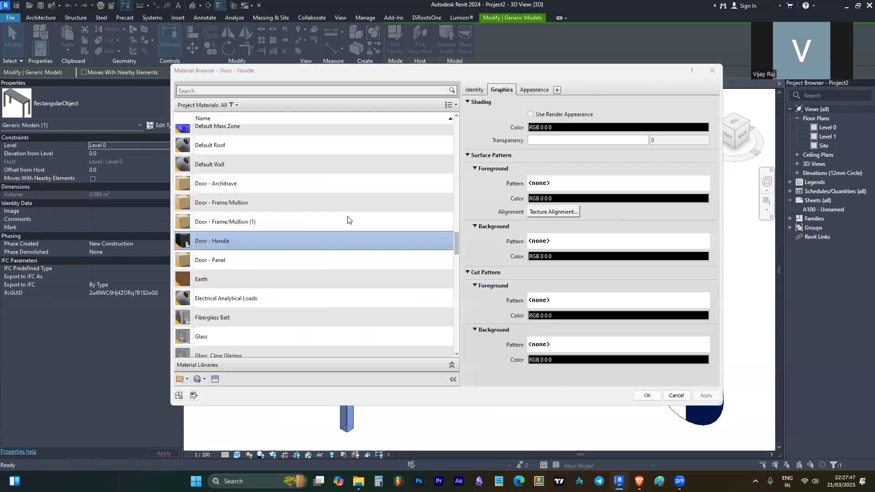
{"action": "left_click", "coordinate": [716, 71]}
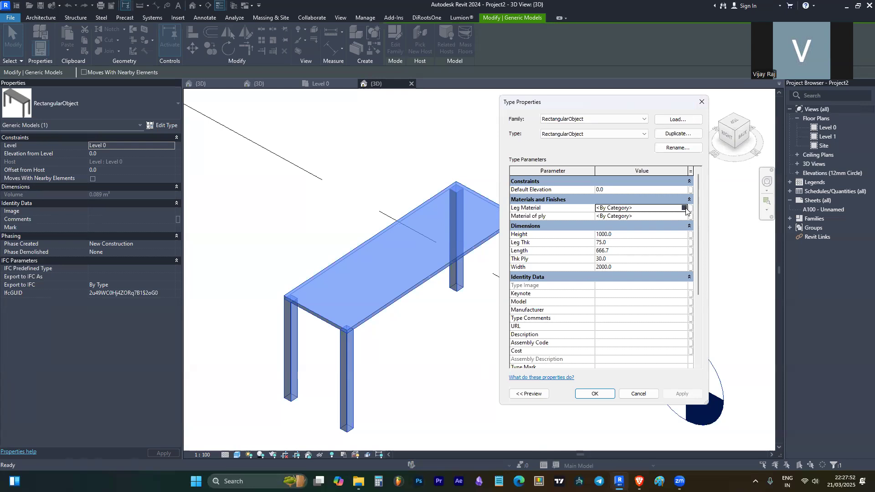
{"action": "left_click", "coordinate": [684, 208]}
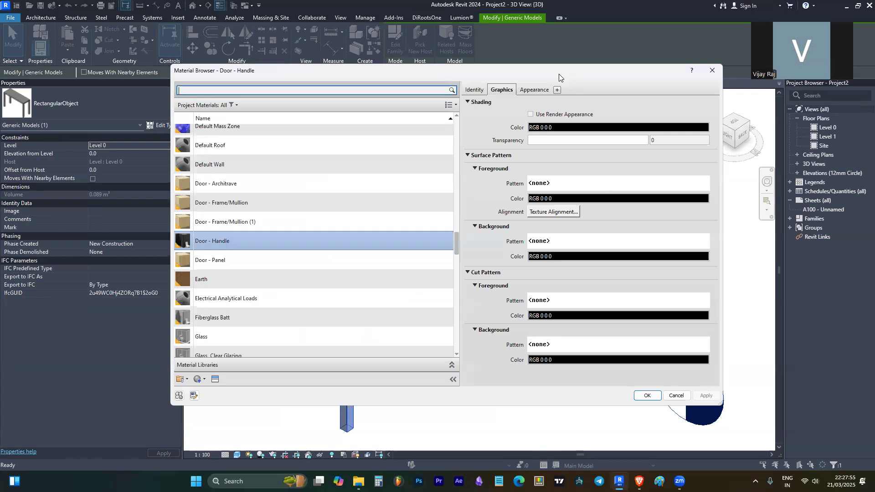
{"action": "left_click_drag", "start_coordinate": [559, 74], "coordinate": [425, 120]}
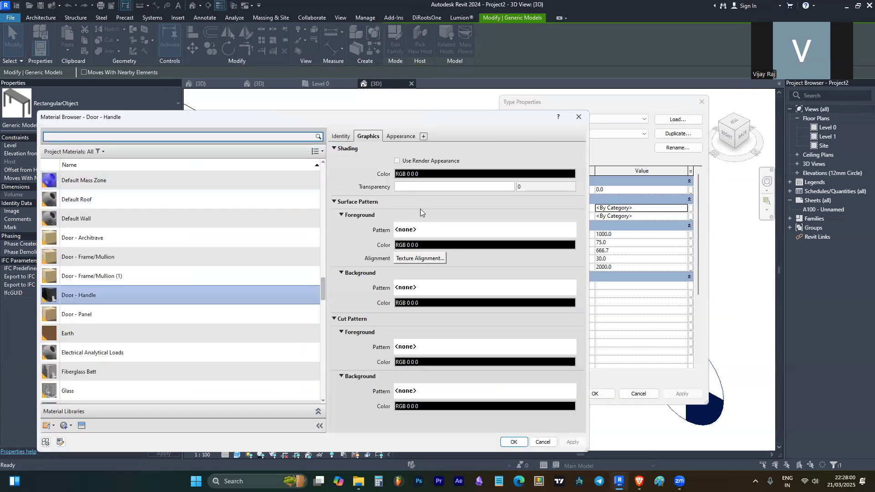
{"action": "left_click", "coordinate": [578, 116]}
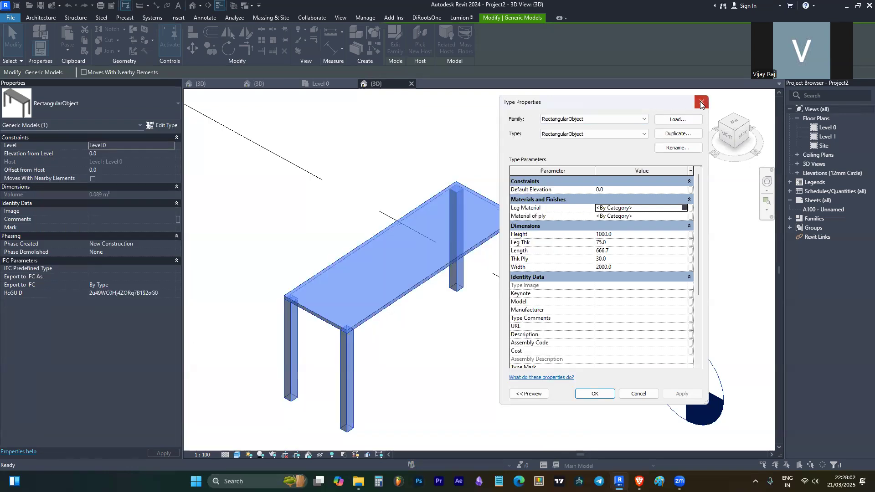
- Close the table's Type Properties and reselect the table in the 3D view
{"action": "left_click", "coordinate": [700, 104]}
{"action": "left_click", "coordinate": [527, 143]}
{"action": "left_click", "coordinate": [401, 237]}
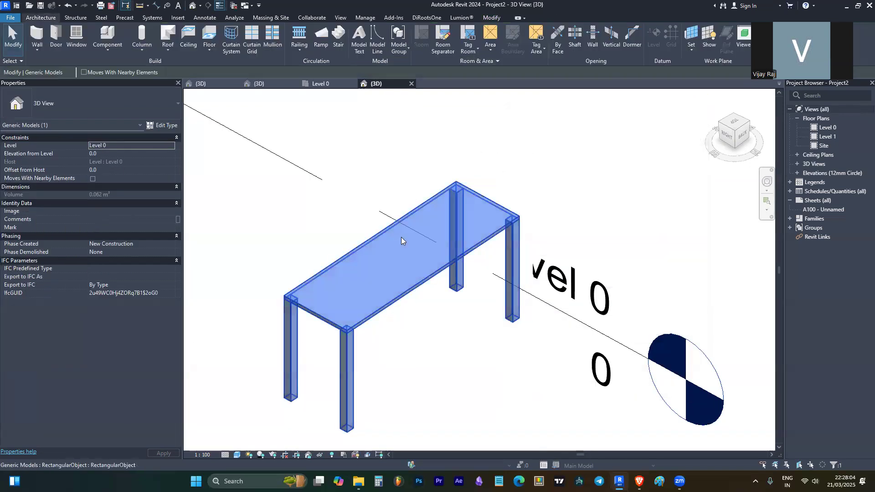
{"action": "double_click", "coordinate": [401, 237]}
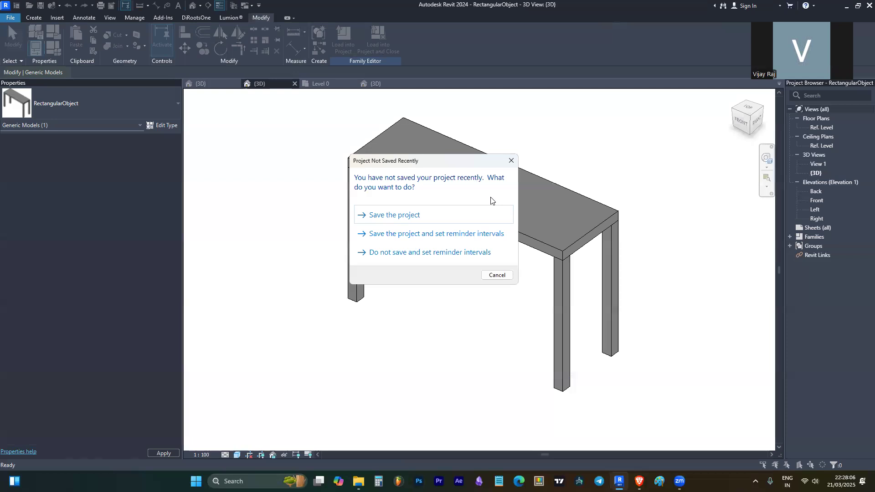
{"action": "left_click", "coordinate": [511, 161]}
{"action": "left_click", "coordinate": [445, 152]}
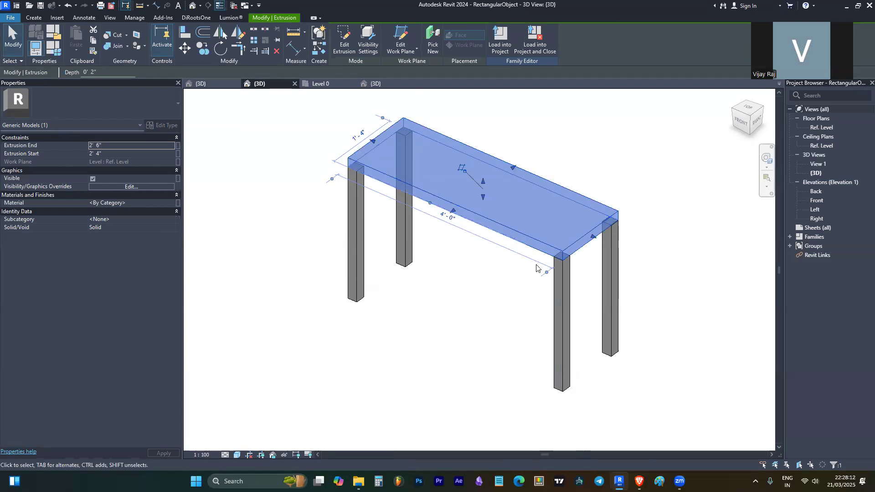
{"action": "left_click", "coordinate": [561, 306]}
{"action": "left_click", "coordinate": [612, 279]}
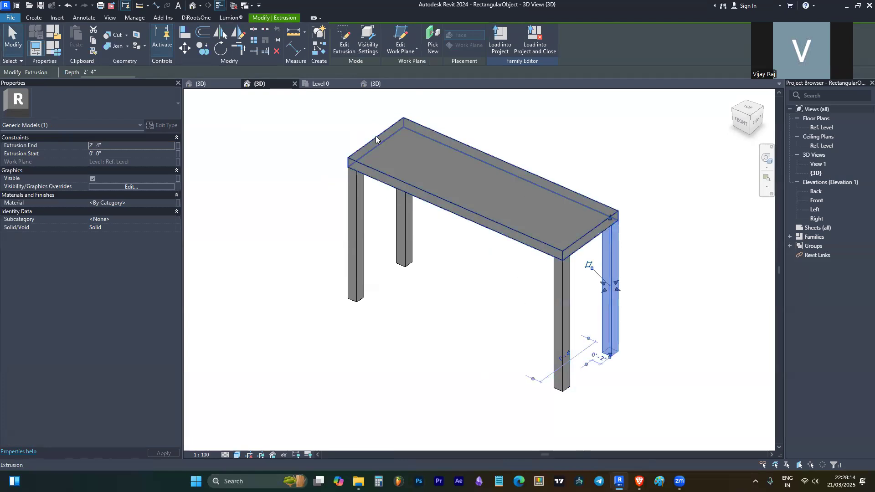
{"action": "left_click", "coordinate": [52, 48]}
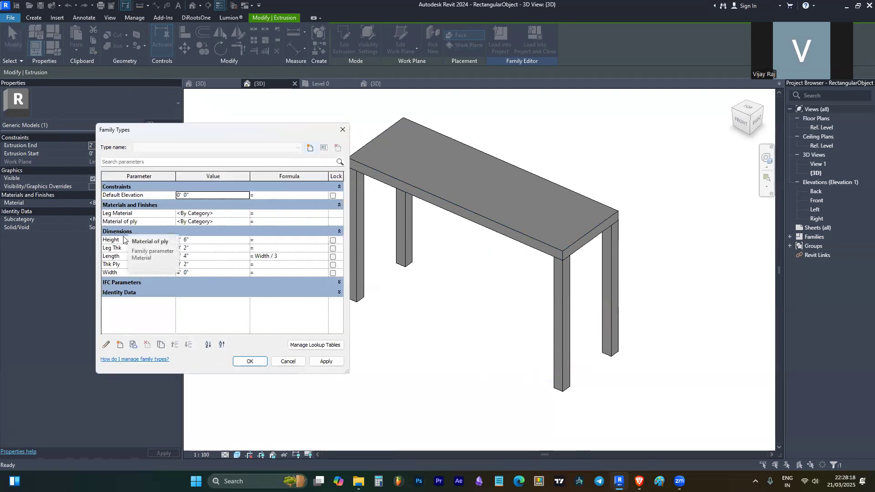
{"action": "left_click", "coordinate": [343, 131]}
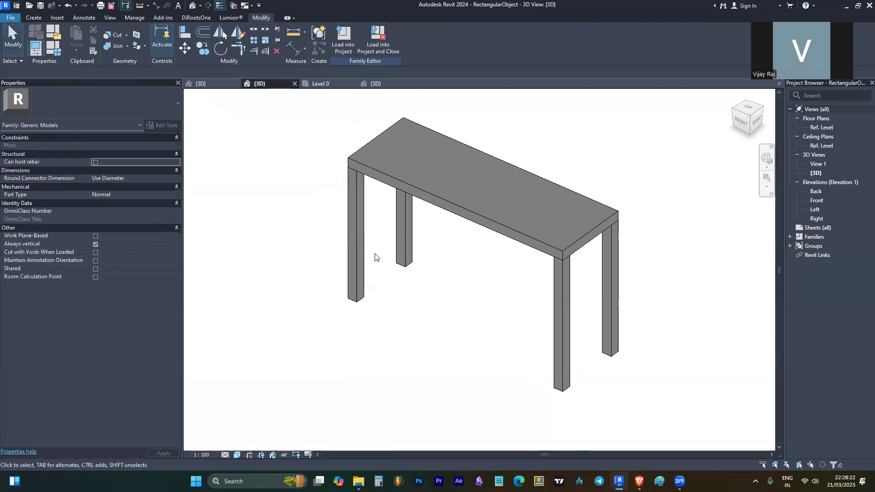
{"action": "left_click", "coordinate": [412, 171]}
{"action": "left_click", "coordinate": [598, 121]}
- Associate the tabletop extrusion's Material with the Material of ply parameter
{"action": "left_click", "coordinate": [512, 178]}
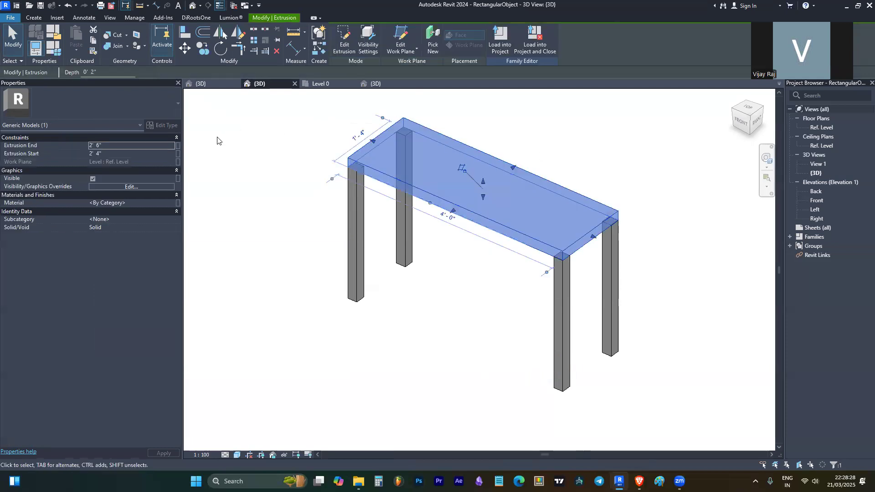
{"action": "left_click", "coordinate": [178, 204]}
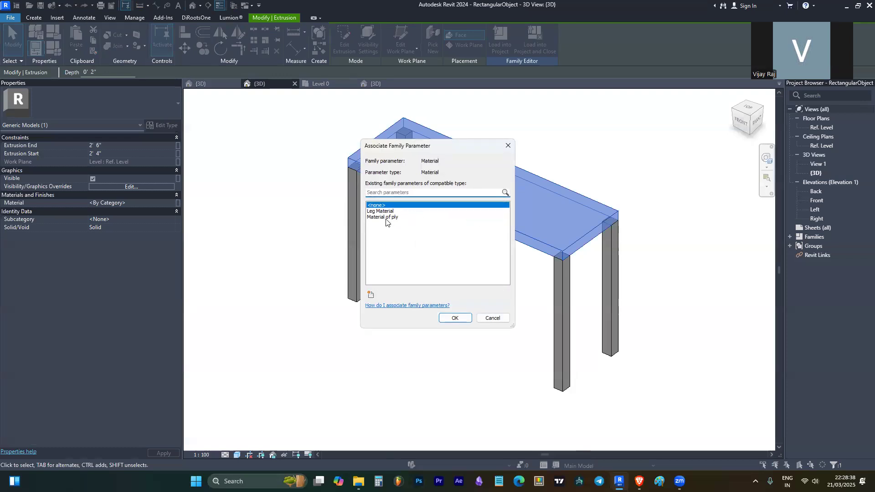
{"action": "left_click", "coordinate": [385, 218]}
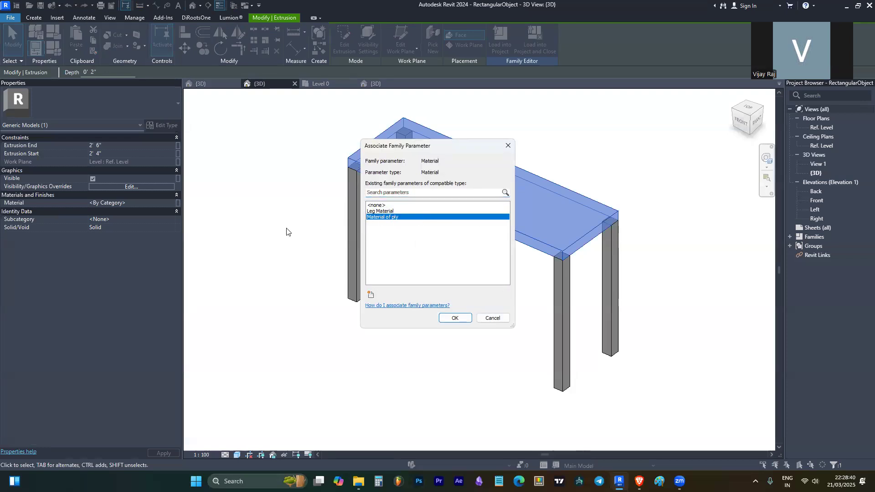
{"action": "left_click", "coordinate": [454, 317]}
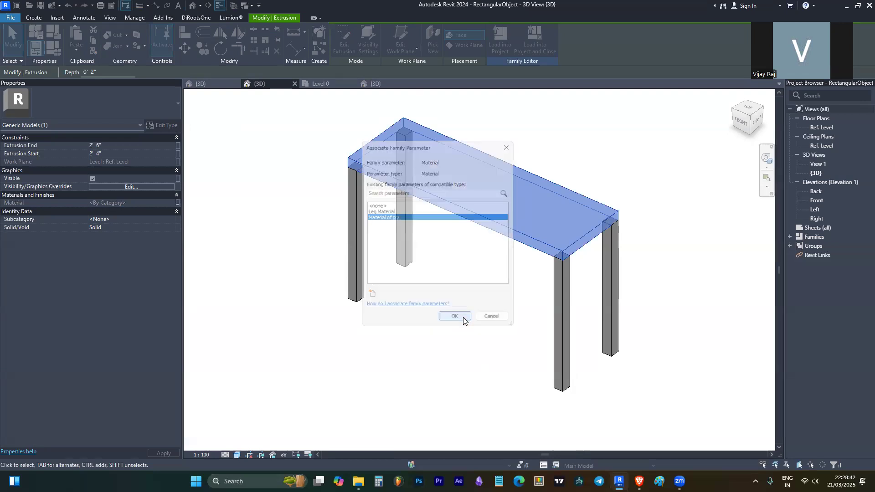
- Select all four legs and associate their Material with the Leg Material parameter
{"action": "left_click", "coordinate": [555, 312]}
{"action": "left_click", "coordinate": [353, 264], "text": "ctrl"}
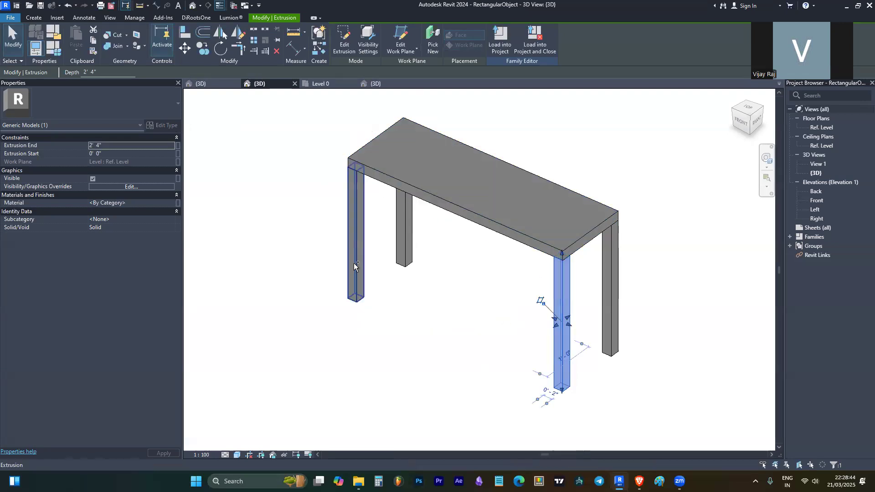
{"action": "left_click", "coordinate": [408, 238], "text": "ctrl"}
{"action": "left_click", "coordinate": [611, 309], "text": "ctrl"}
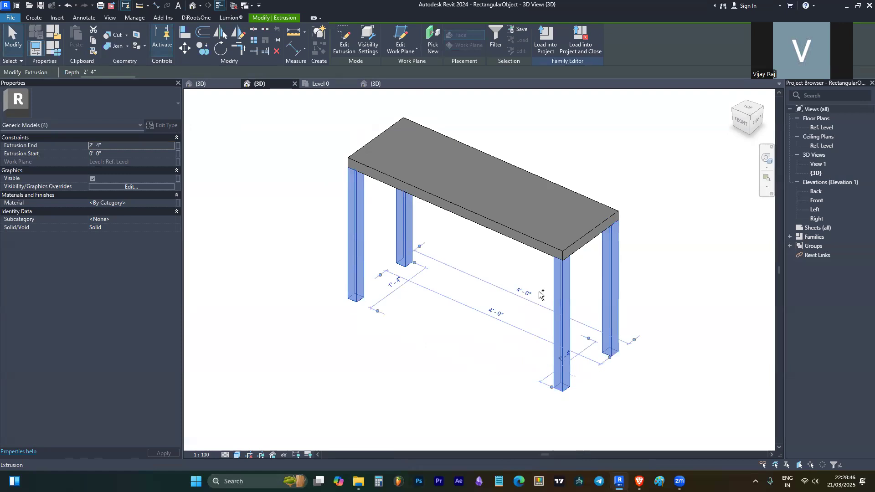
{"action": "left_click", "coordinate": [178, 203]}
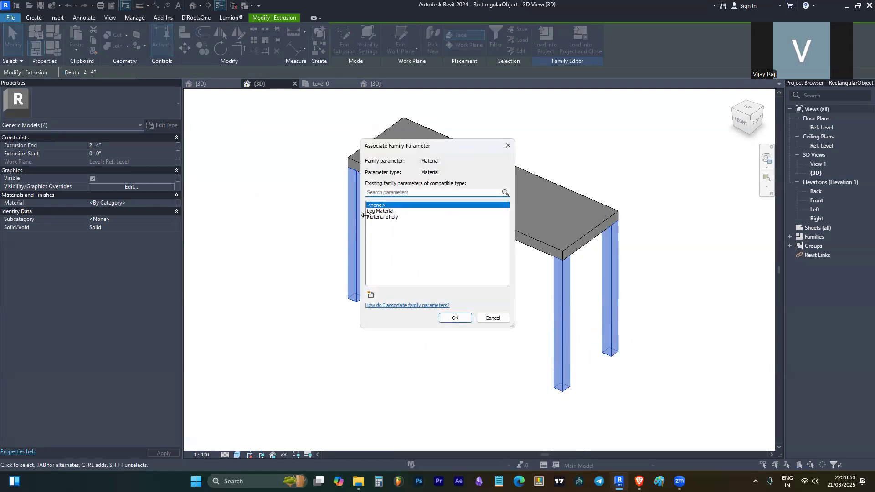
{"action": "left_click", "coordinate": [381, 211]}
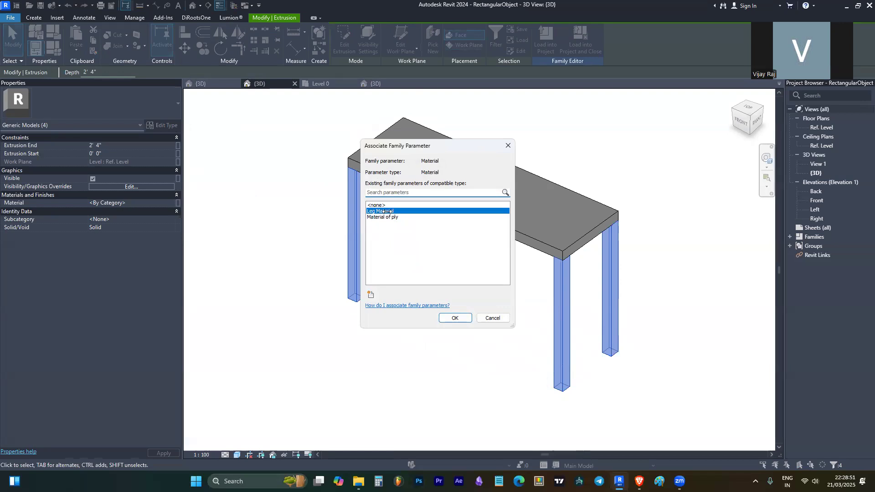
{"action": "left_click", "coordinate": [455, 318]}
{"action": "key", "text": "Escape"}
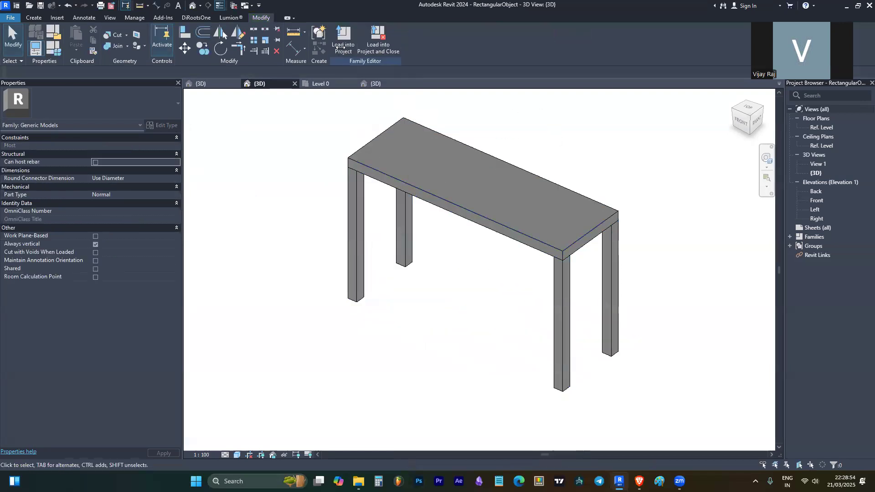
- Reload the RectangularObject family into Project2, overwriting the old version, and select the table in Default 3D View
{"action": "left_click", "coordinate": [333, 32]}
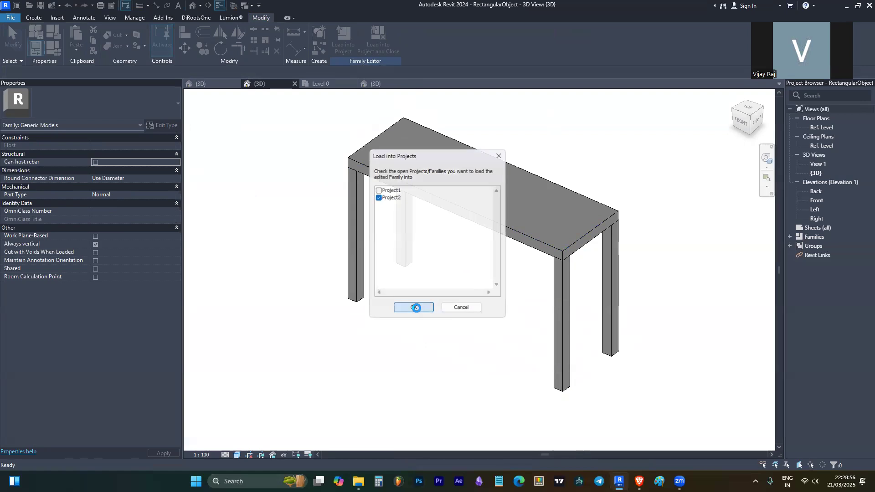
{"action": "left_click", "coordinate": [413, 307]}
{"action": "left_click", "coordinate": [451, 216]}
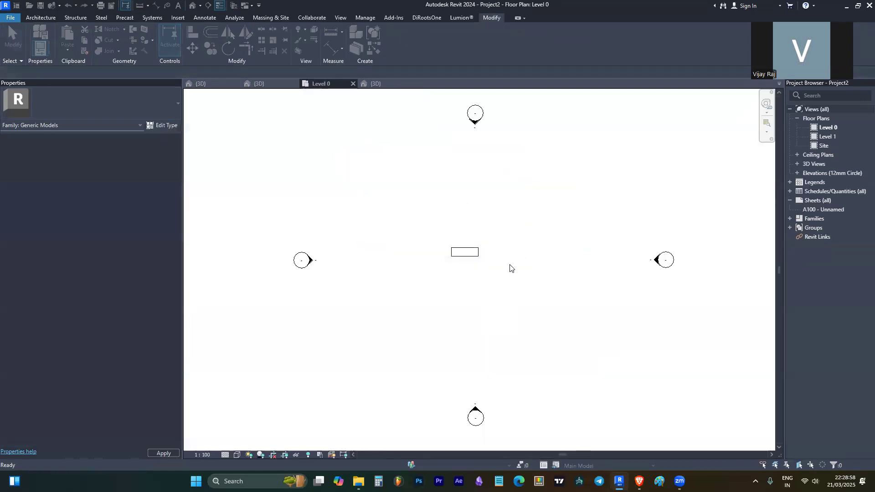
{"action": "scroll", "coordinate": [468, 249], "scroll_direction": "up", "scroll_amount": 1}
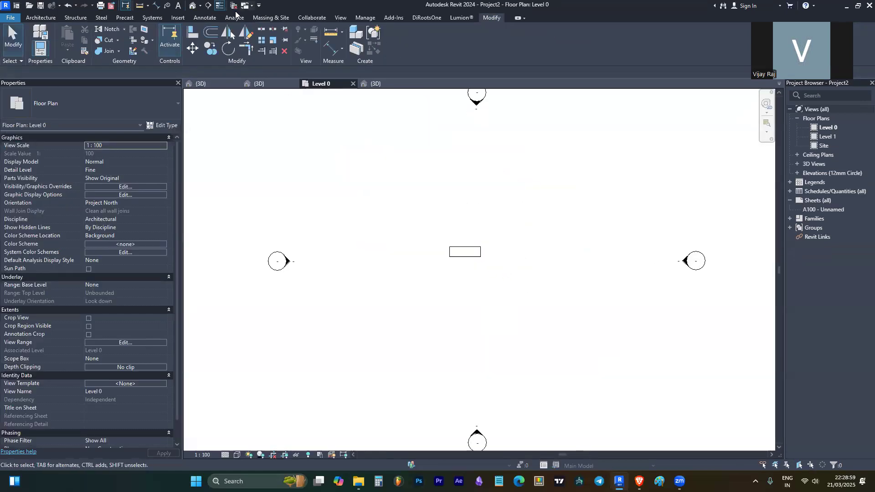
{"action": "left_click", "coordinate": [192, 6]}
{"action": "left_click", "coordinate": [389, 297]}
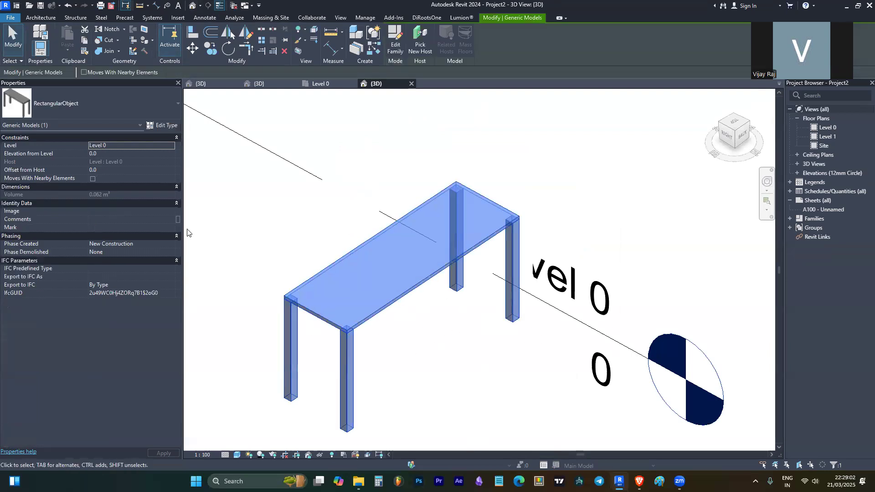
- Set the table type's Leg Material to Door - Handle
{"action": "left_click", "coordinate": [161, 125]}
{"action": "left_click", "coordinate": [682, 208]}
{"action": "left_click", "coordinate": [685, 208]}
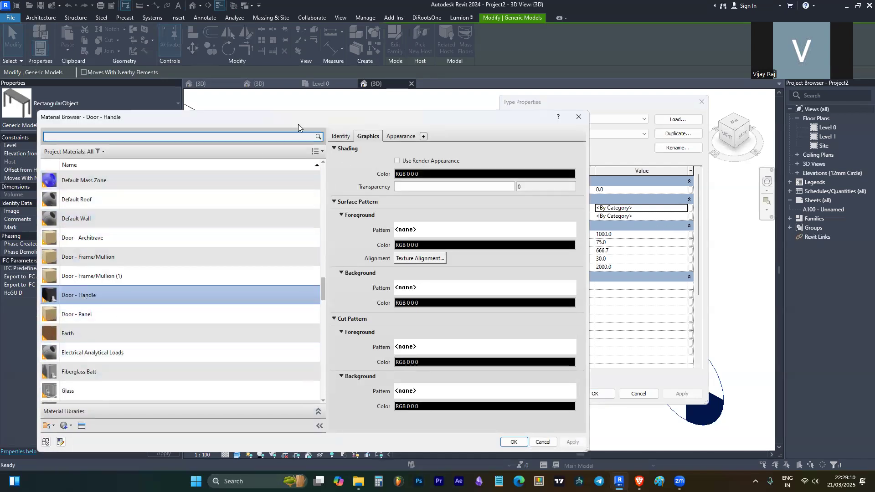
{"action": "left_click_drag", "start_coordinate": [310, 117], "coordinate": [314, 87]}
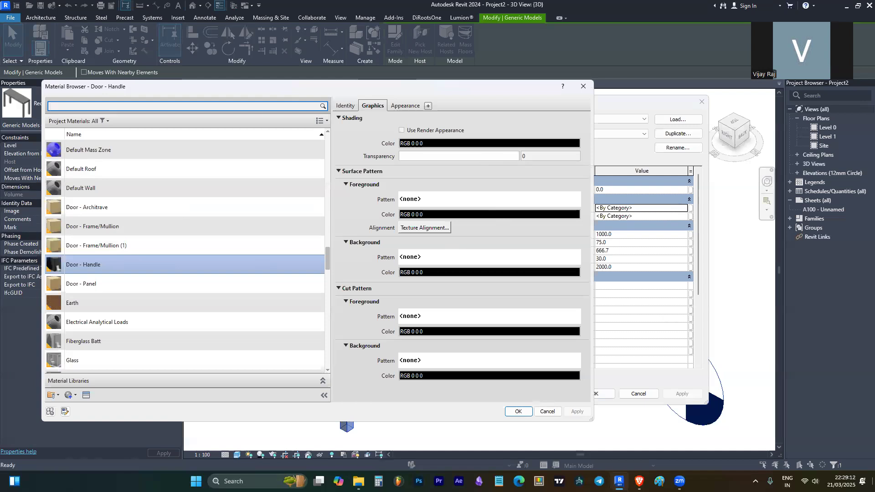
{"action": "left_click", "coordinate": [518, 411]}
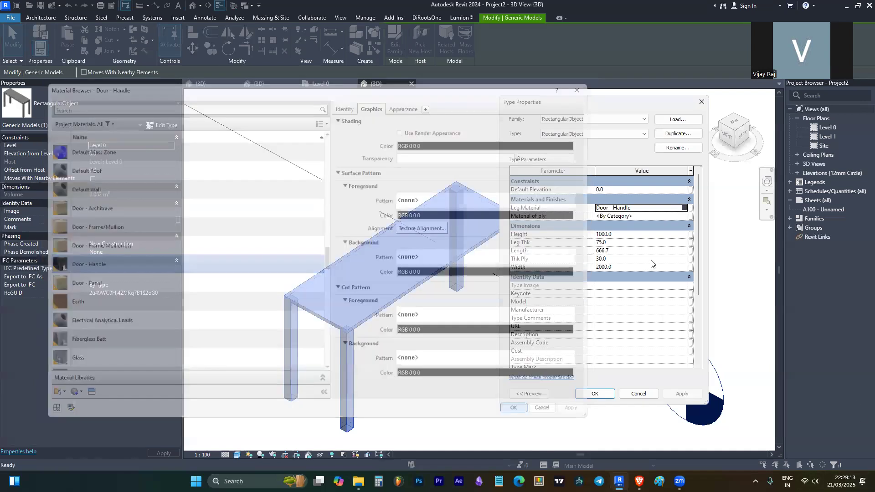
- Set Material of ply to Cherry and apply the type changes
{"action": "left_click", "coordinate": [683, 217]}
{"action": "left_click", "coordinate": [684, 216]}
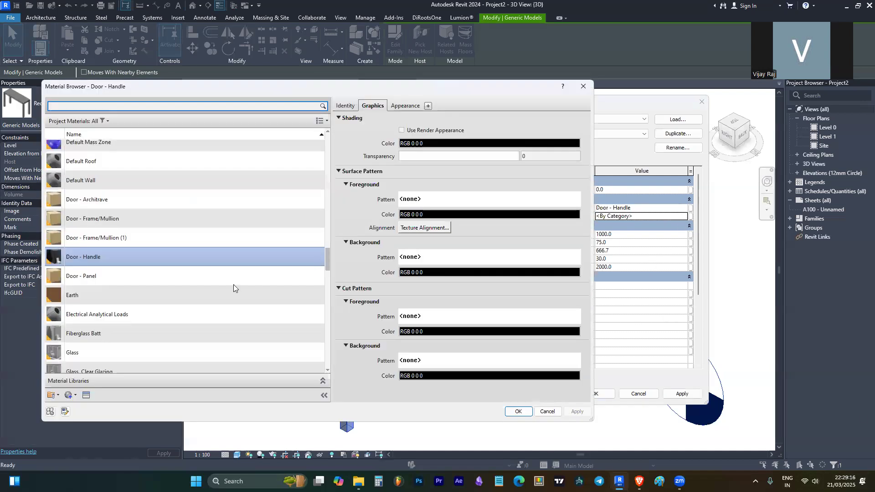
{"action": "scroll", "coordinate": [178, 282], "scroll_direction": "up", "scroll_amount": 5}
{"action": "scroll", "coordinate": [177, 283], "scroll_direction": "up", "scroll_amount": 4}
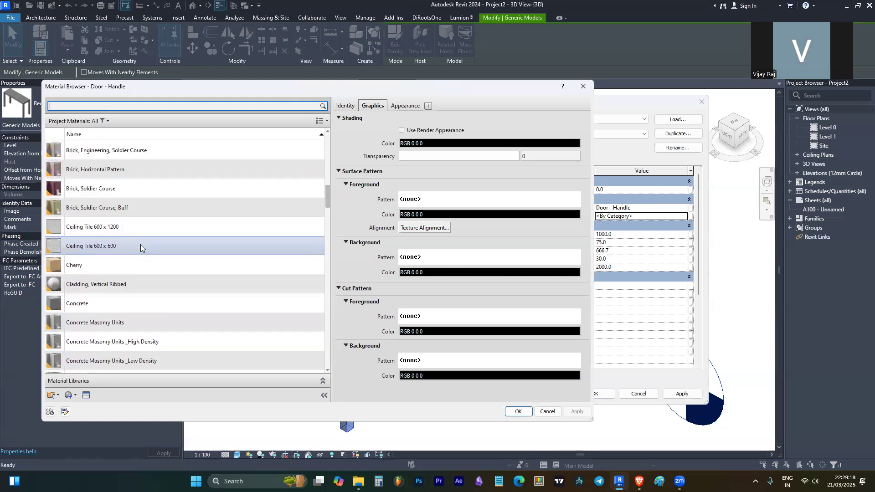
{"action": "left_click", "coordinate": [102, 264]}
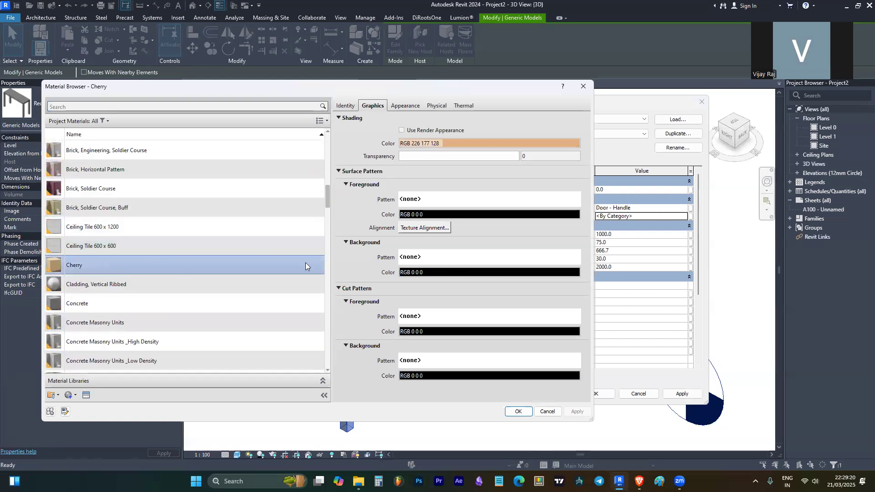
{"action": "left_click", "coordinate": [516, 411]}
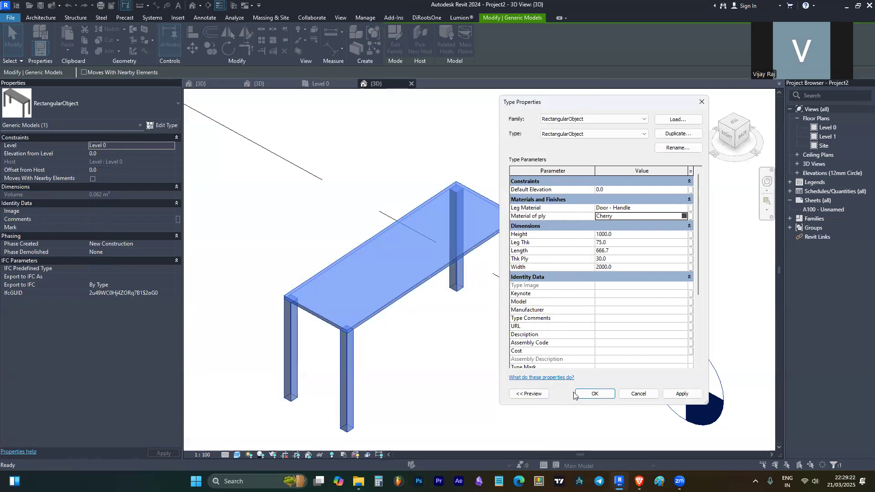
{"action": "left_click", "coordinate": [592, 393]}
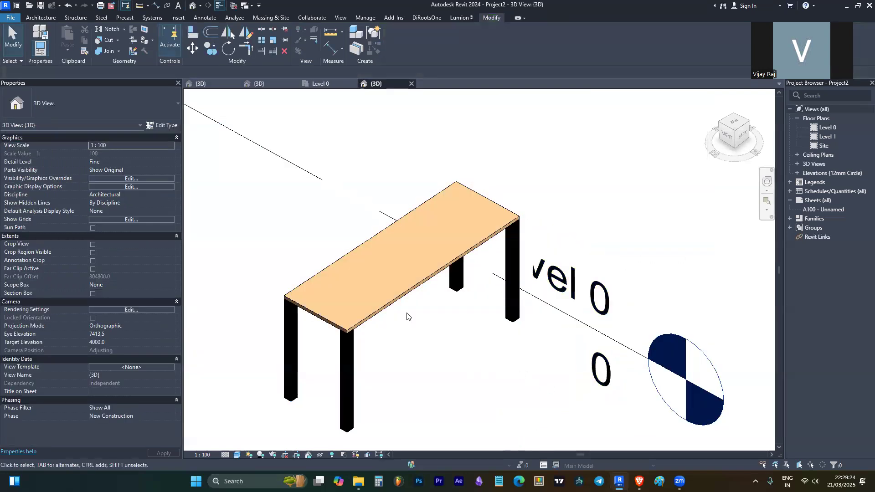
{"action": "scroll", "coordinate": [407, 316], "scroll_direction": "up", "scroll_amount": 5}
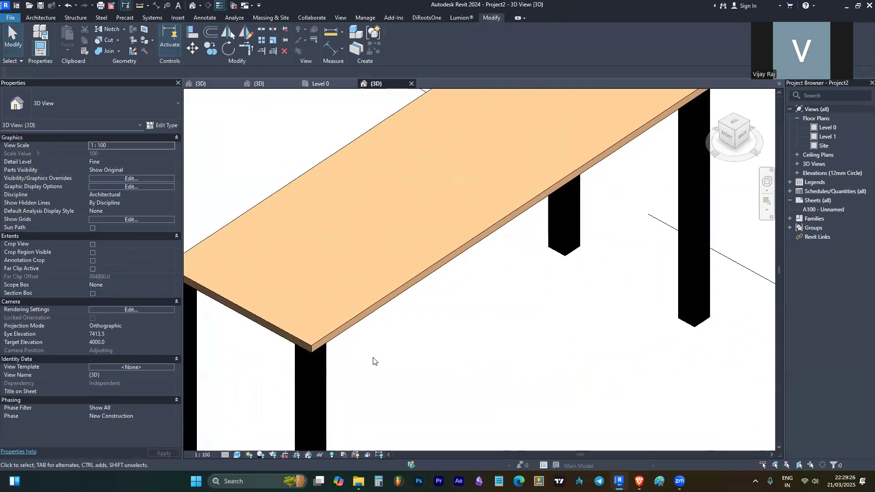
{"action": "mouse_move", "coordinate": [352, 308]}
{"action": "middle_mouse_down", "text": "shift"}
{"action": "mouse_move", "coordinate": [463, 404]}
{"action": "mouse_move", "coordinate": [211, 301]}
{"action": "mouse_move", "coordinate": [373, 331]}
{"action": "mouse_move", "coordinate": [439, 296]}
{"action": "mouse_move", "coordinate": [394, 293]}
{"action": "middle_mouse_up", "text": "shift"}
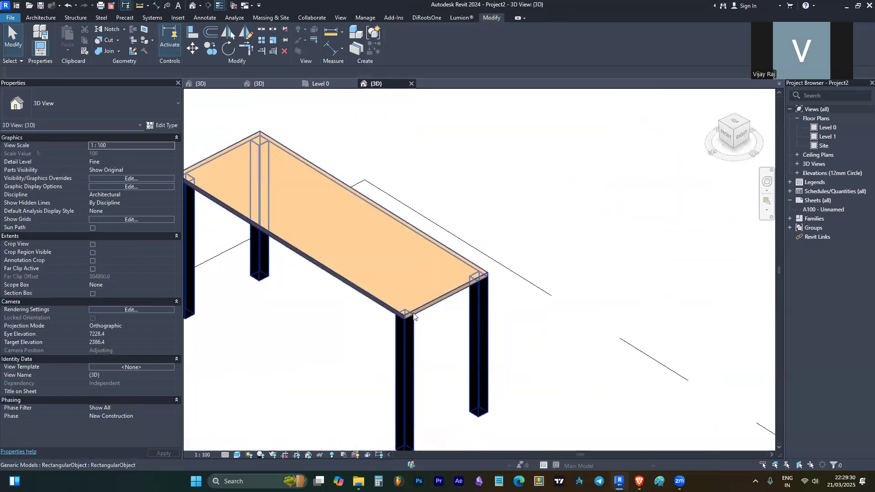
{"action": "left_click", "coordinate": [388, 275]}
{"action": "middle_click_drag", "start_coordinate": [544, 285], "coordinate": [491, 336], "text": "shift"}
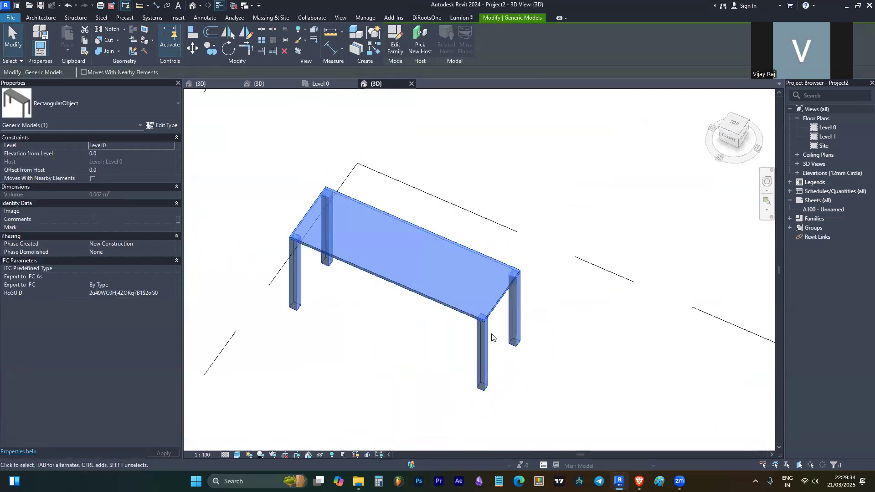
{"action": "key", "text": "Escape"}
{"action": "scroll", "coordinate": [335, 259], "scroll_direction": "up", "scroll_amount": 3}
{"action": "left_click", "coordinate": [349, 258]}
{"action": "middle_click_drag", "start_coordinate": [368, 296], "coordinate": [679, 212], "text": "shift"}
{"action": "key", "text": "Escape"}
{"action": "scroll", "coordinate": [285, 175], "scroll_direction": "down", "scroll_amount": 3}
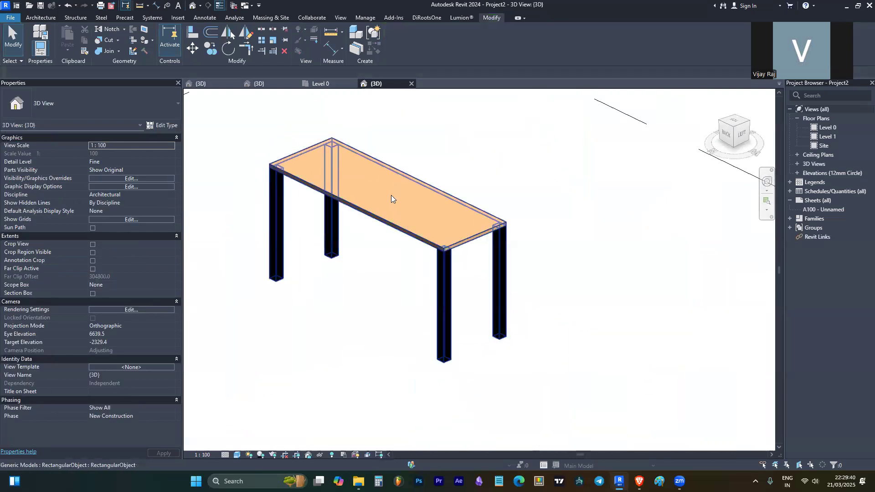